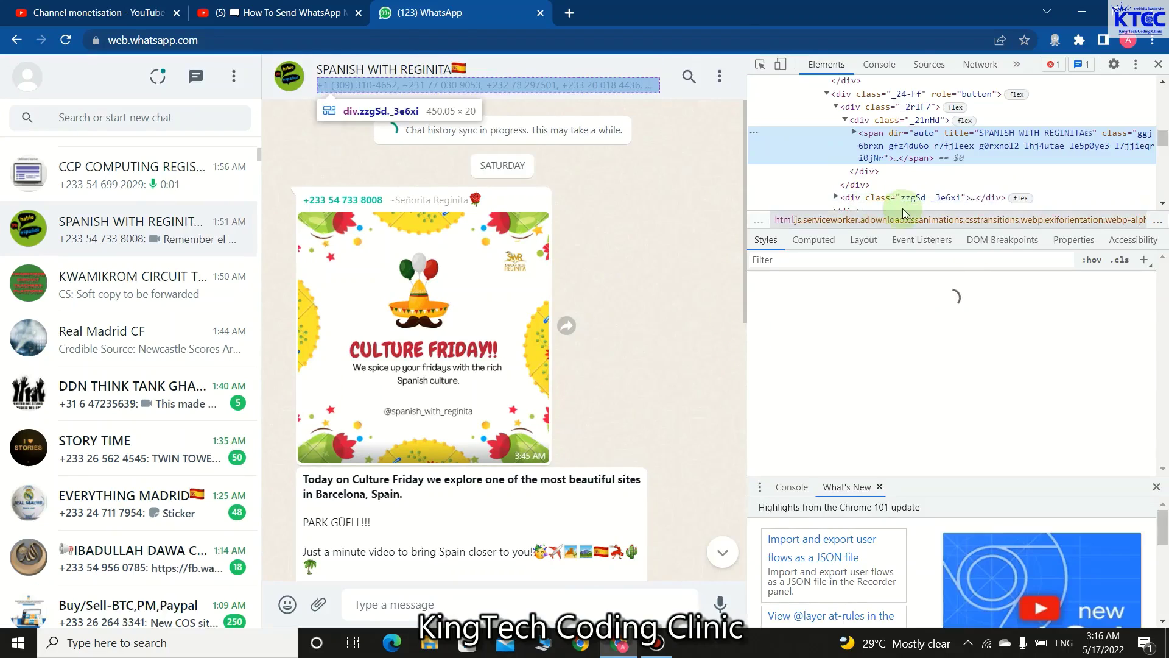
scroll(952, 170, down, 10)
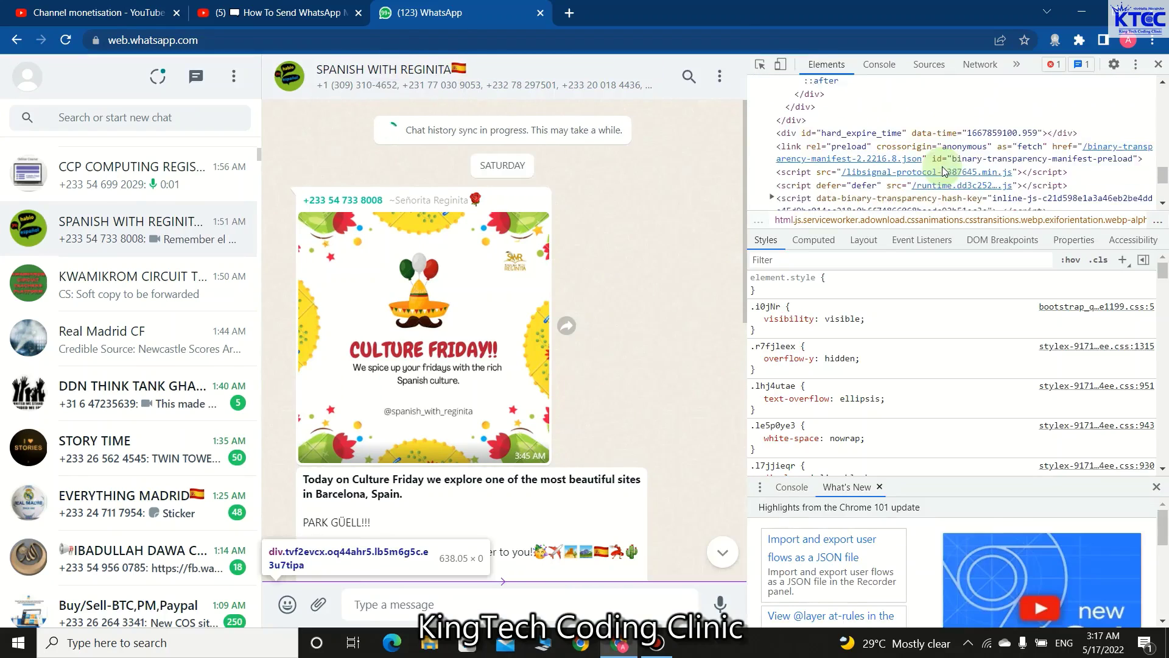
scroll(943, 171, up, 15)
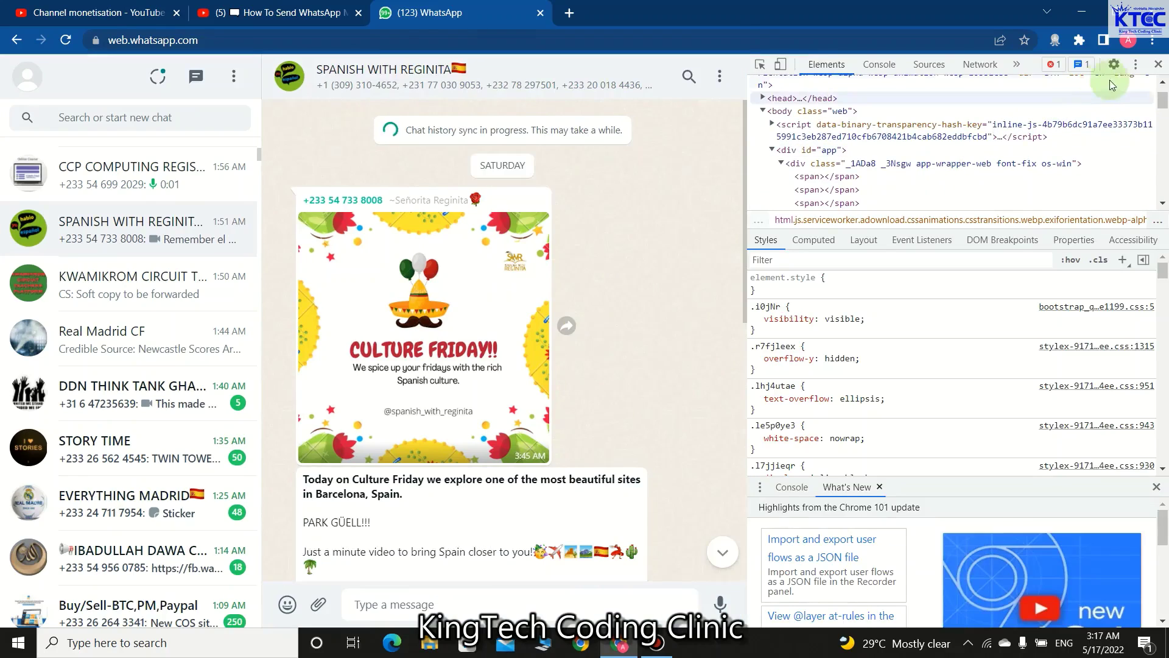
click(1158, 64)
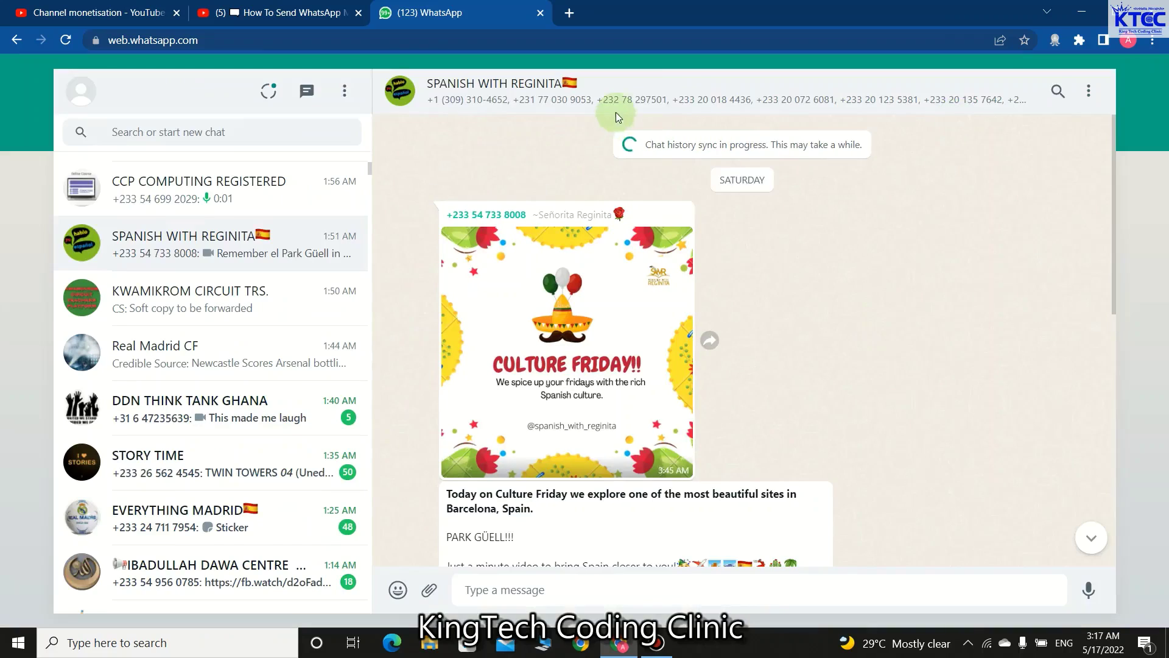
right_click(651, 88)
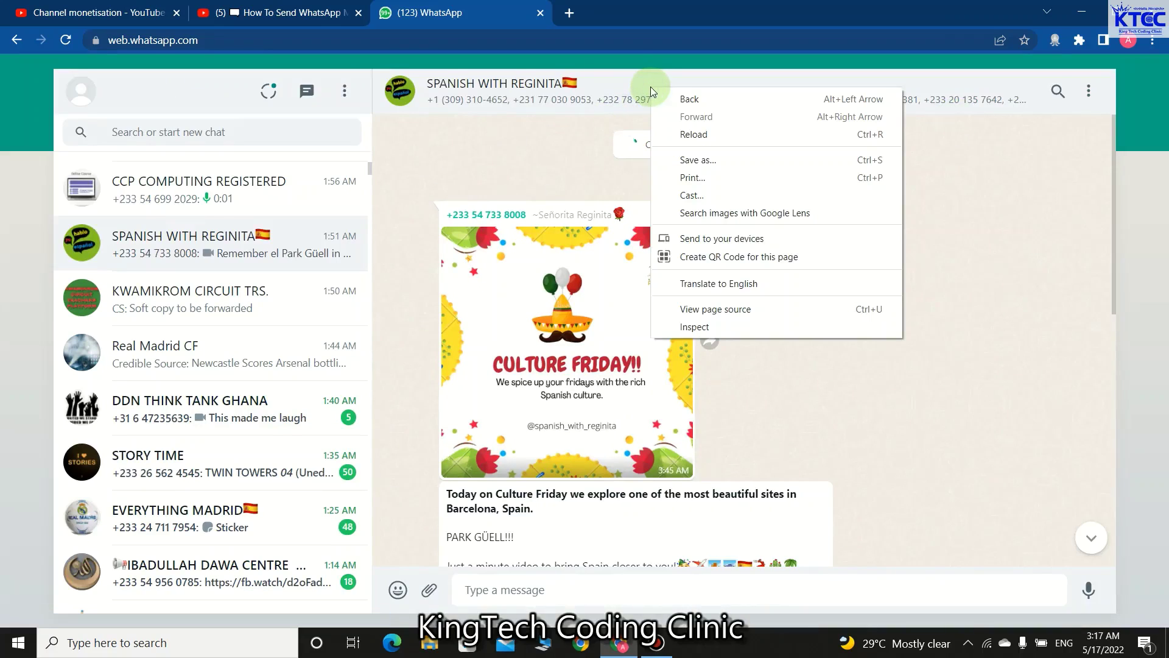
click(716, 328)
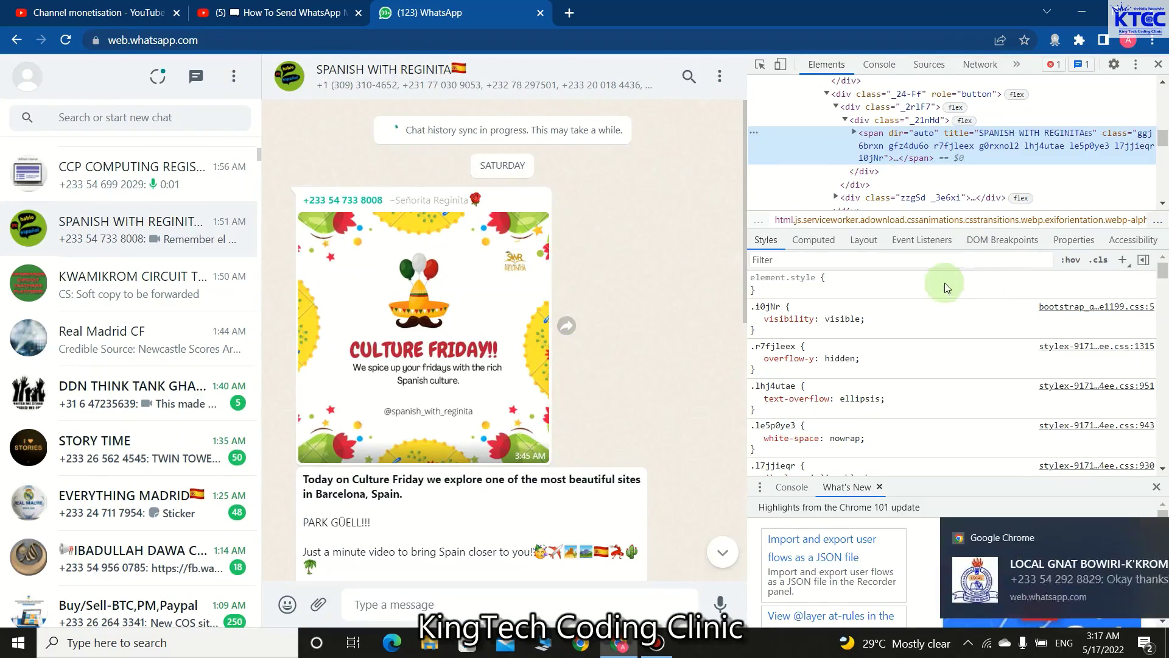
scroll(943, 156, down, 10)
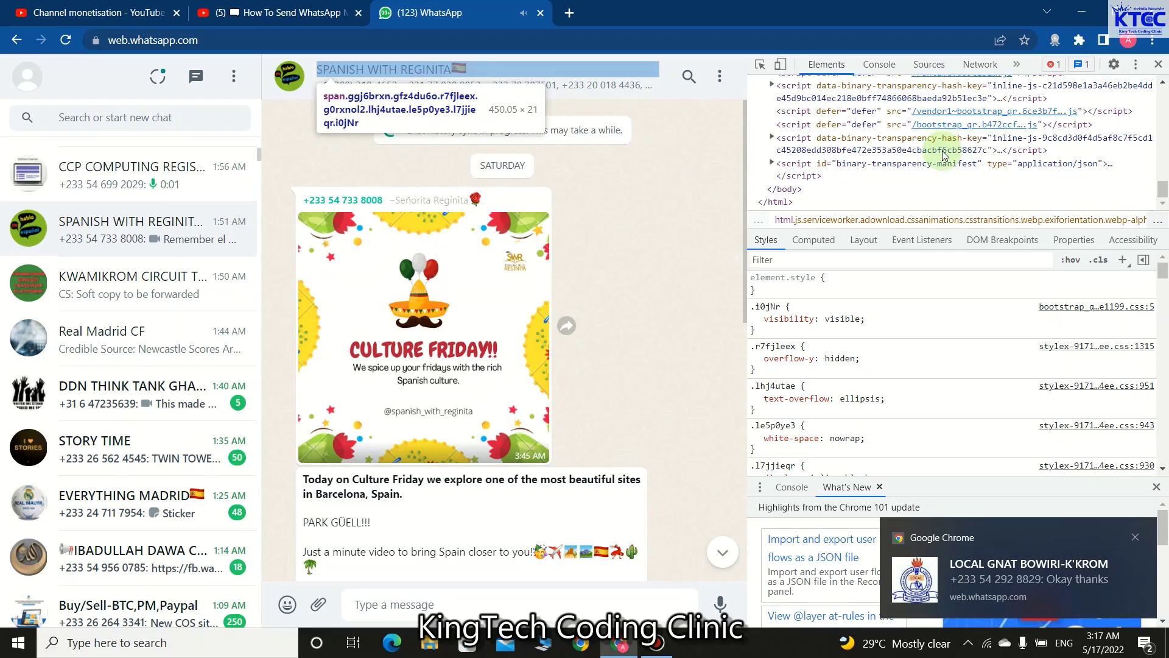
scroll(942, 155, up, 10)
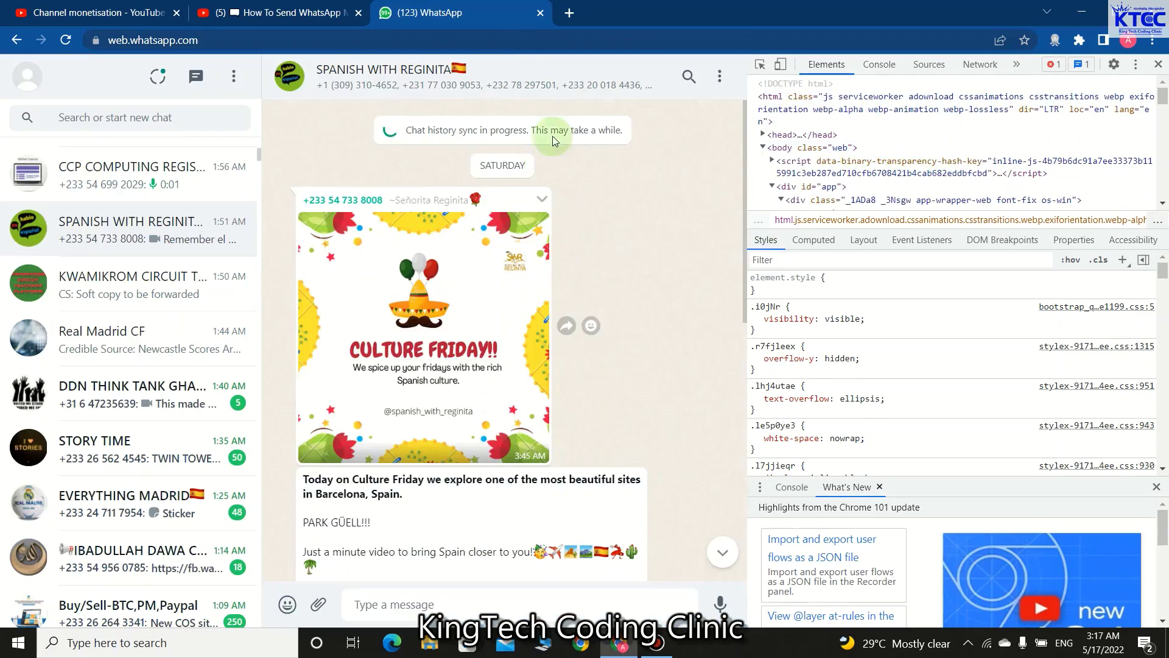
click(1158, 64)
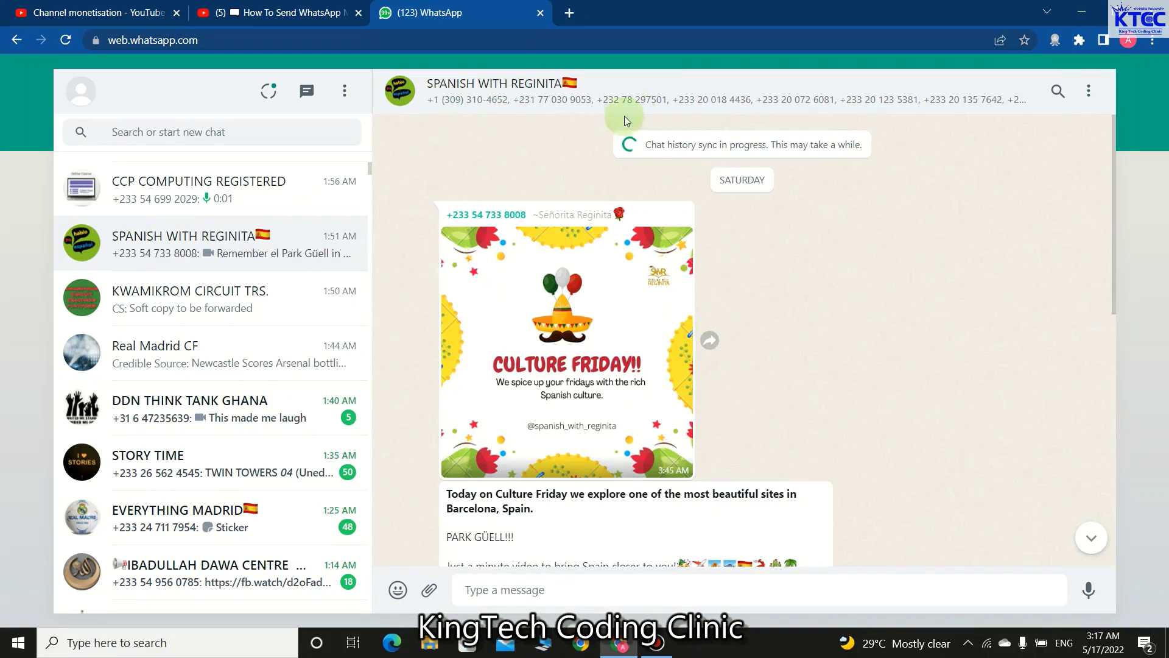
Step: Inspect the element holding the participants' phone numbers under the group name, and bring up the desktop
right_click(647, 100)
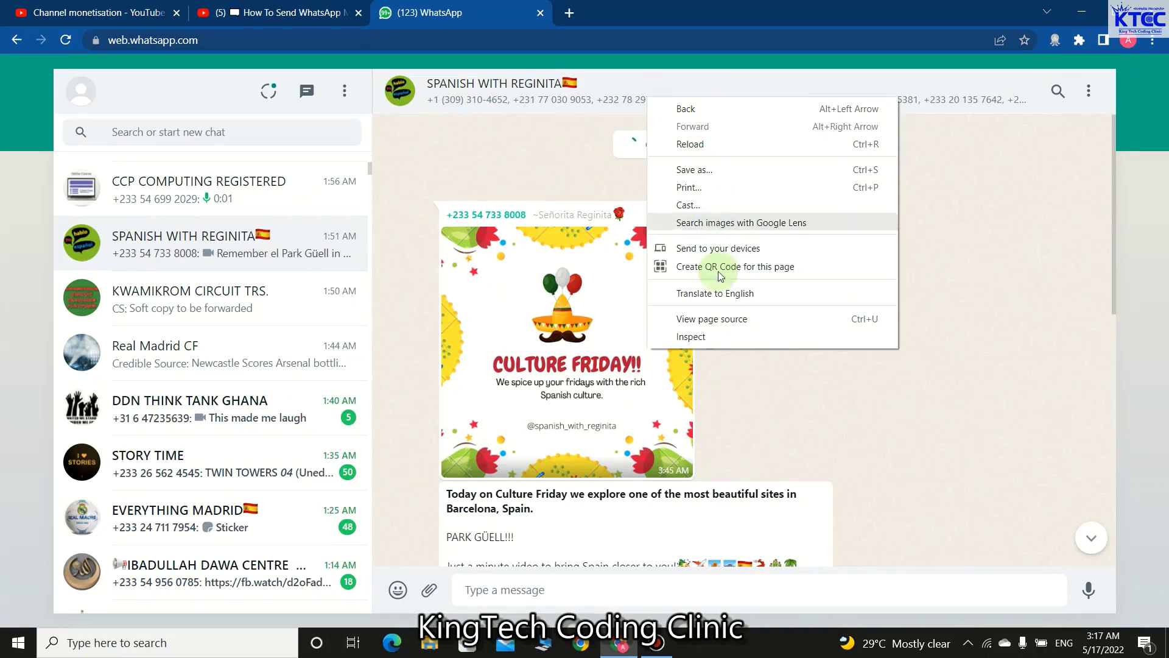
click(712, 342)
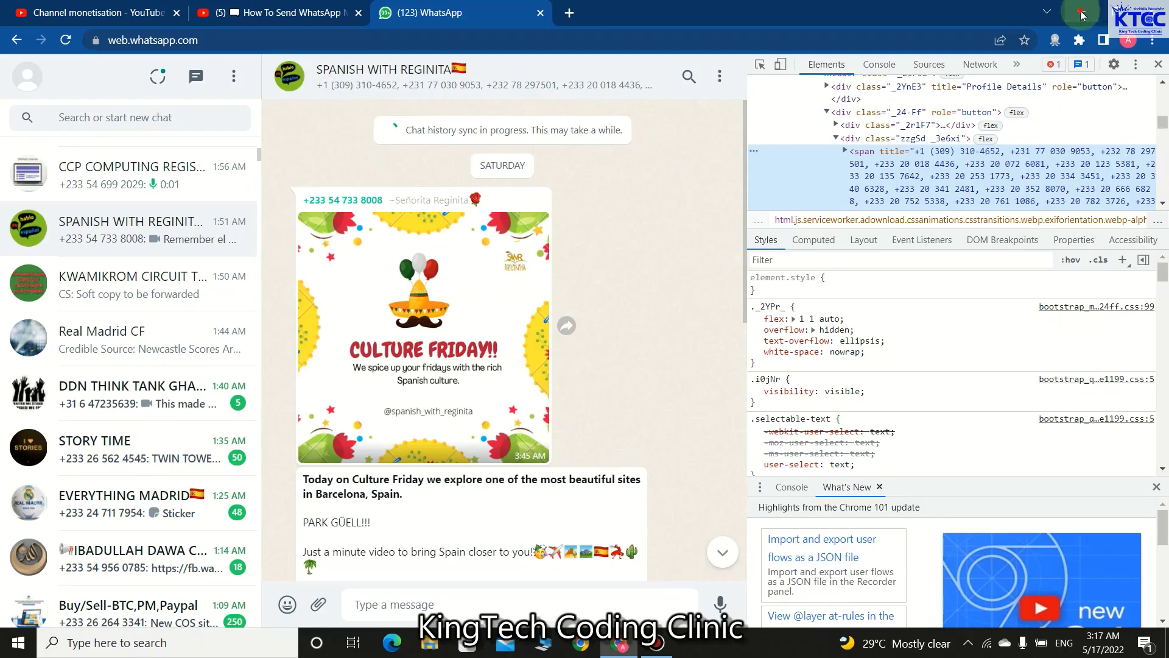
click(1081, 13)
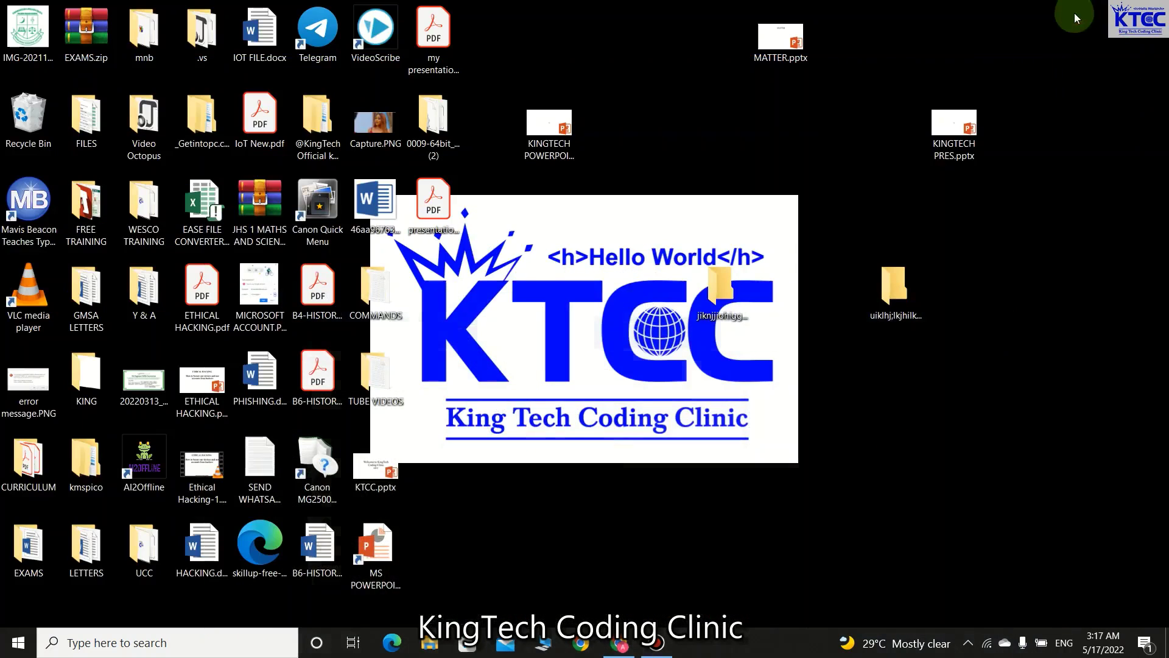
Step: Create a Microsoft Excel worksheet on the desktop named MY SMS DATA and open it in Excel
right_click(691, 124)
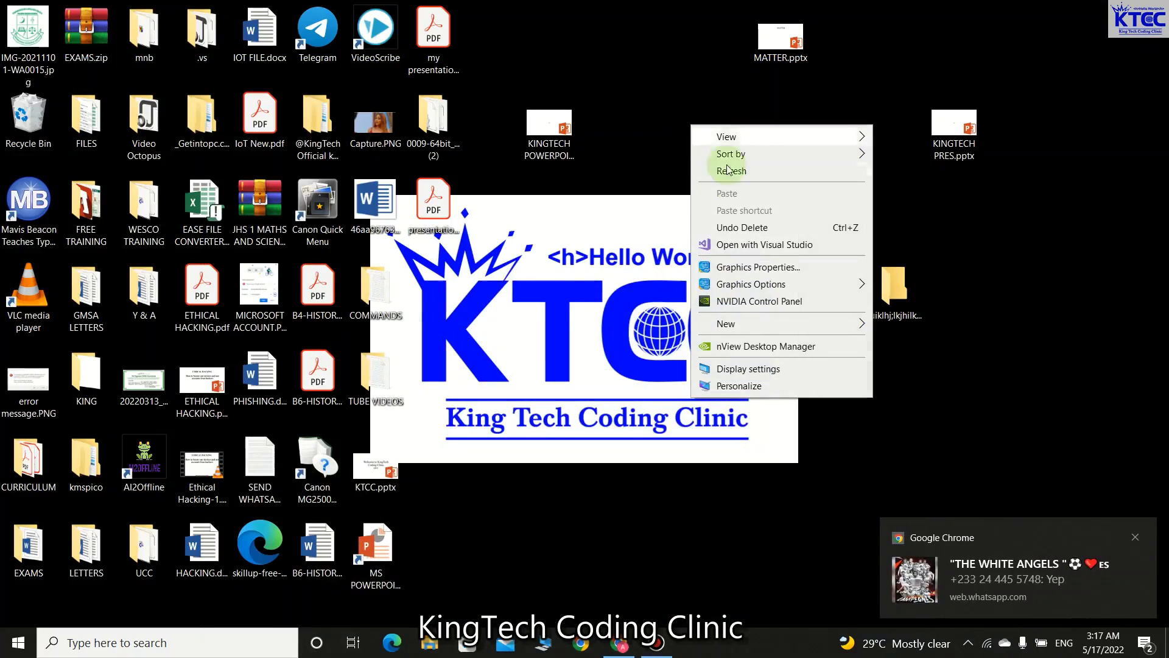
mouse_move(755, 324)
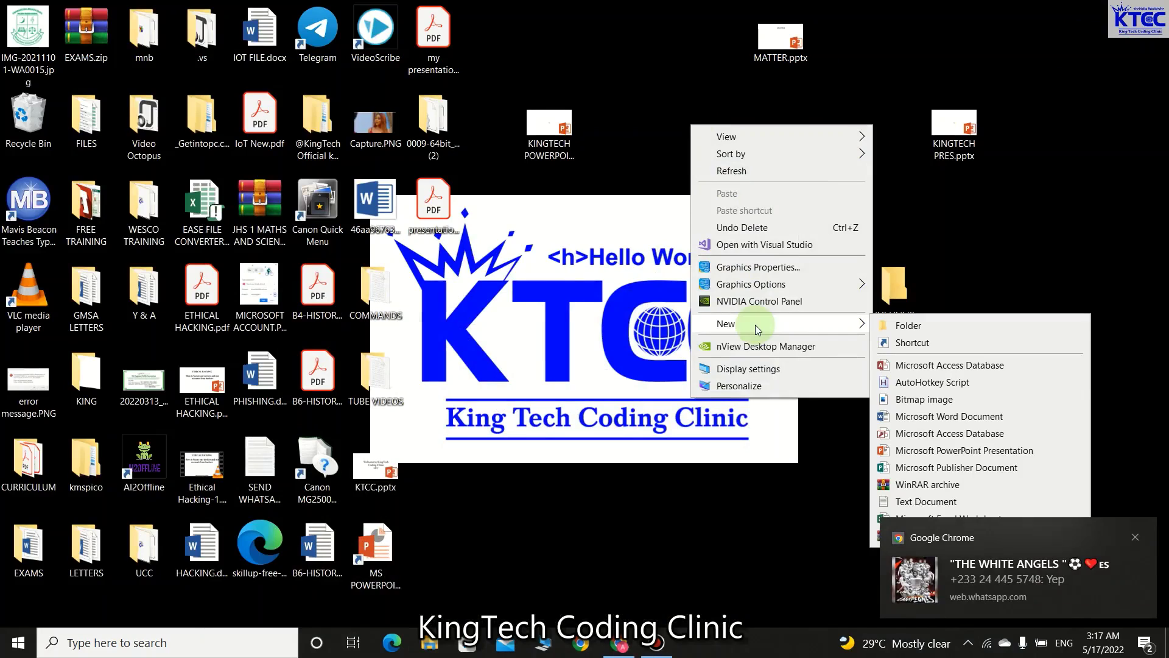
click(1143, 544)
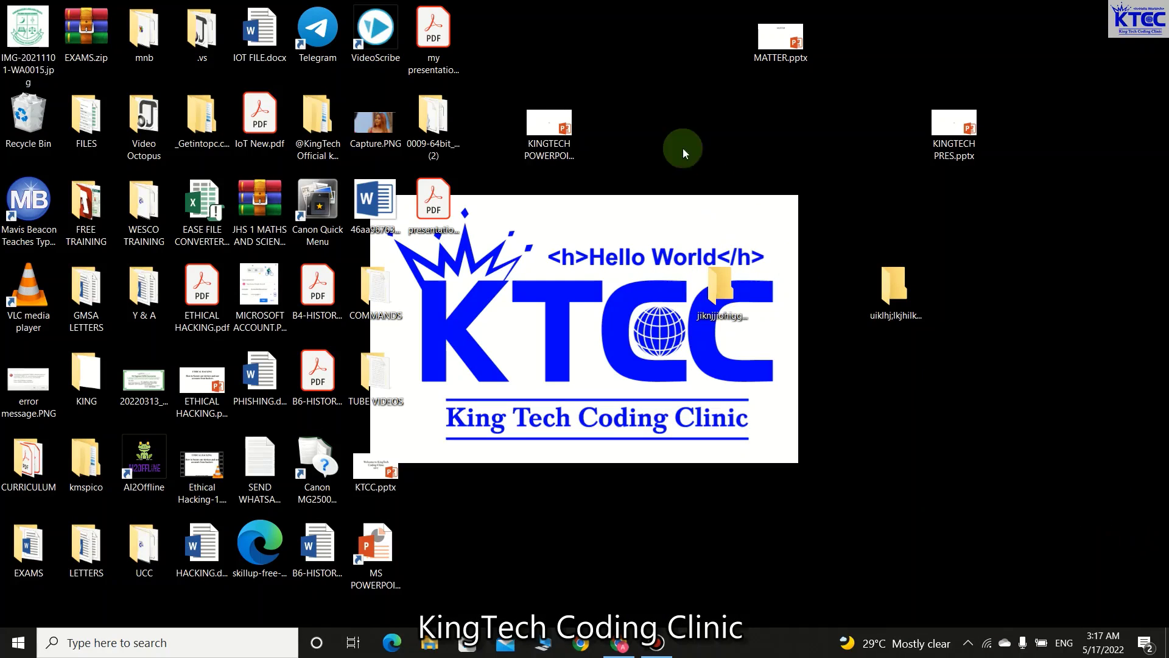
right_click(674, 113)
mouse_move(806, 313)
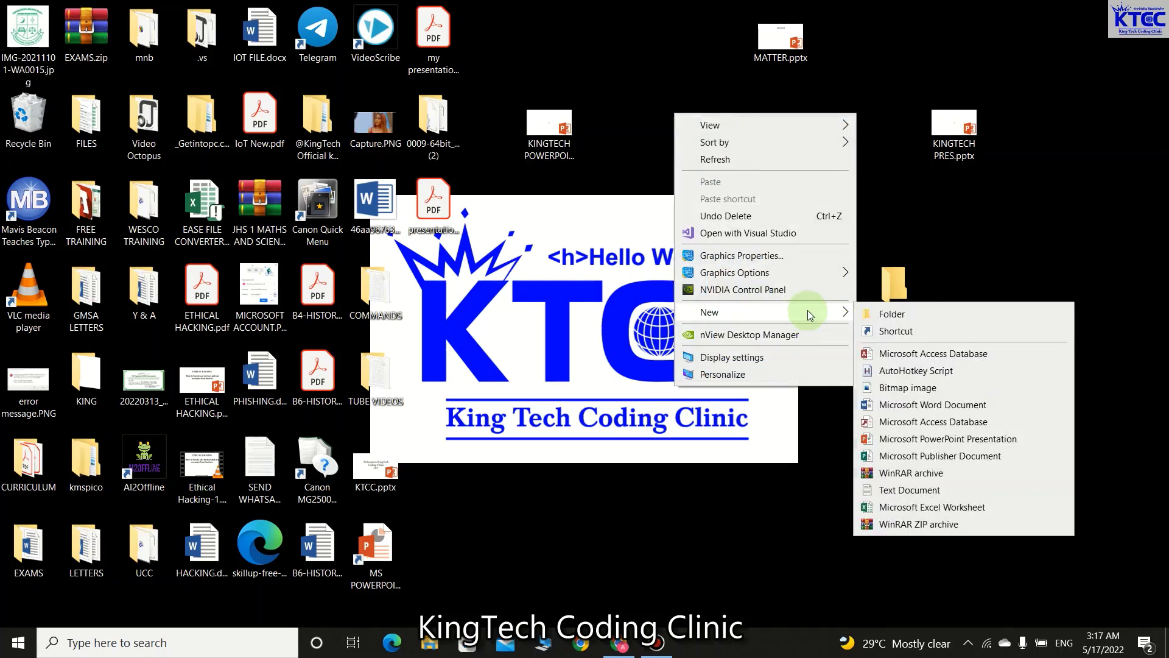
click(925, 507)
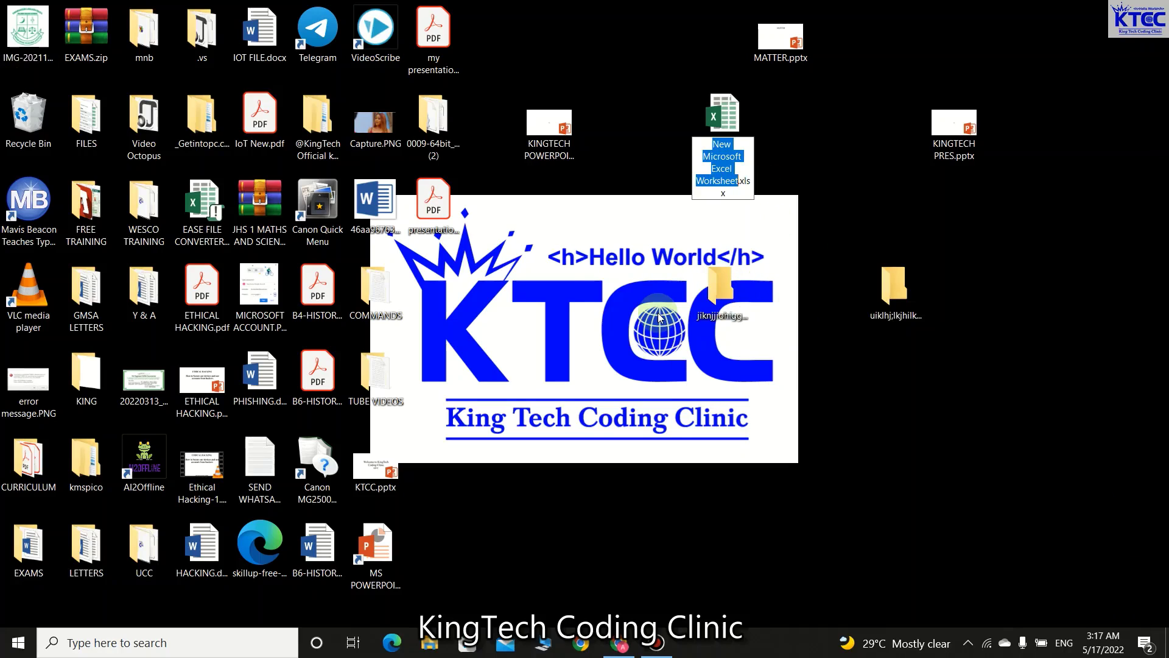
text(M)
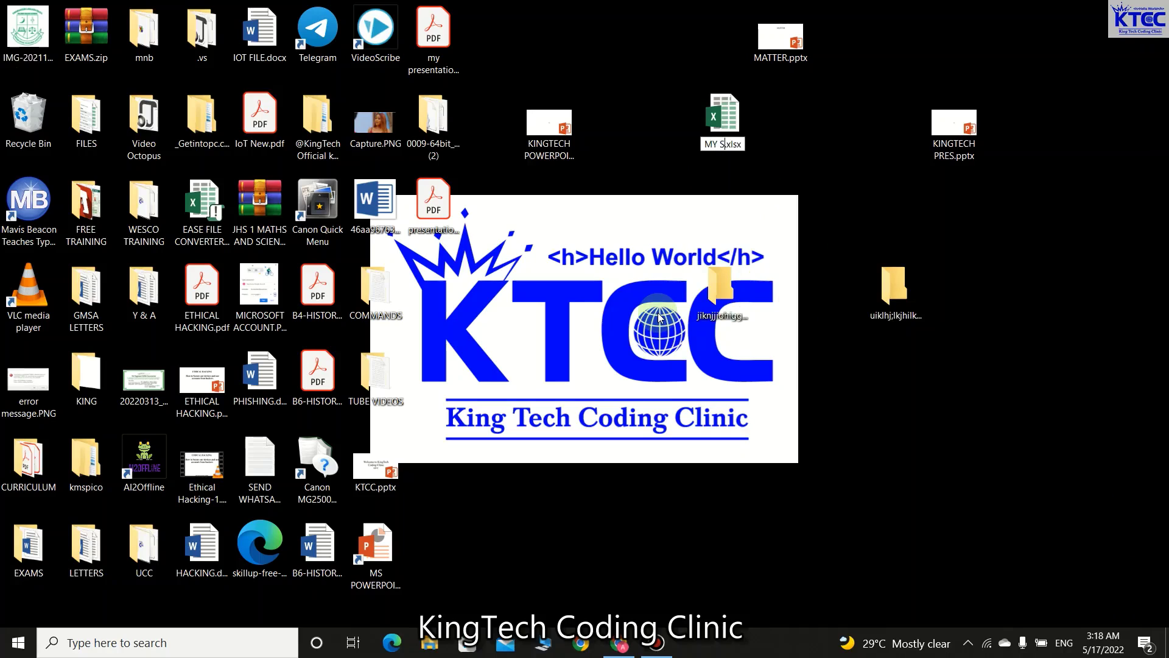
text(Y SMS DATA)
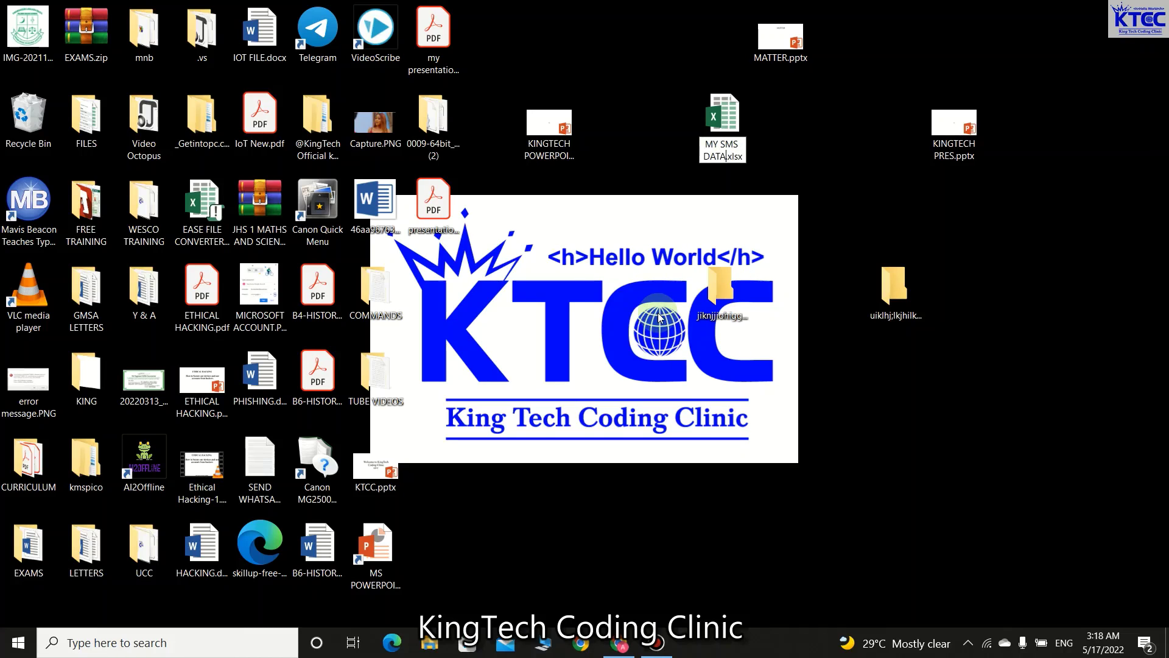
key(Return)
key(Return)
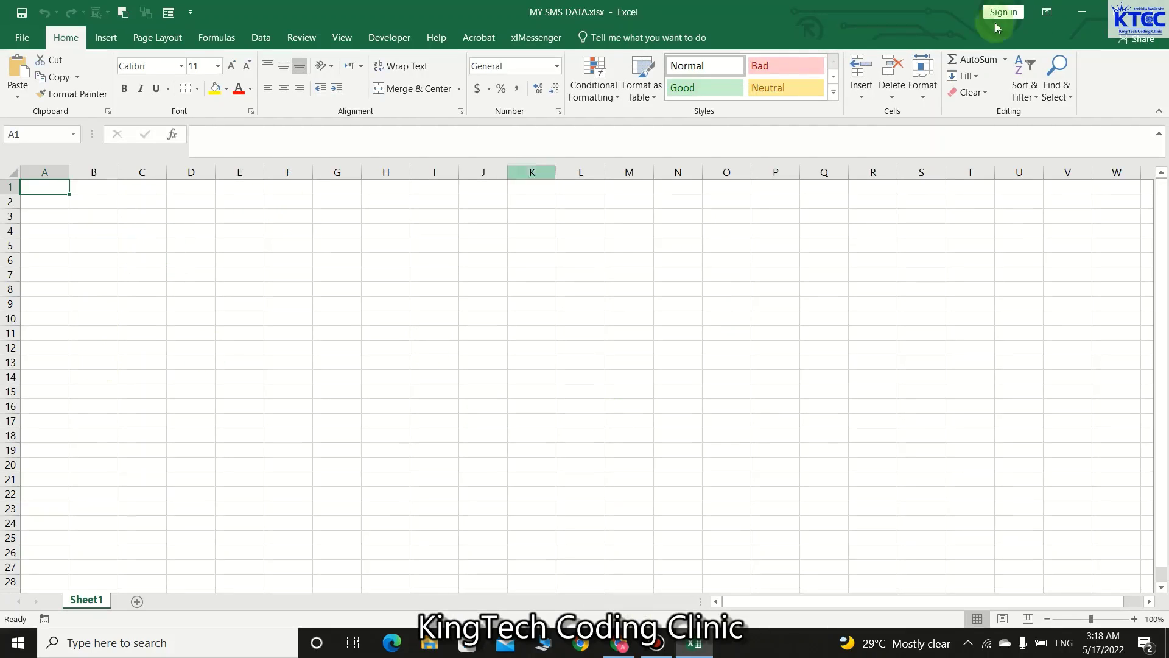
Step: Switch back to WhatsApp Web in Chrome and copy the inspected span element containing the group's phone numbers
click(1082, 11)
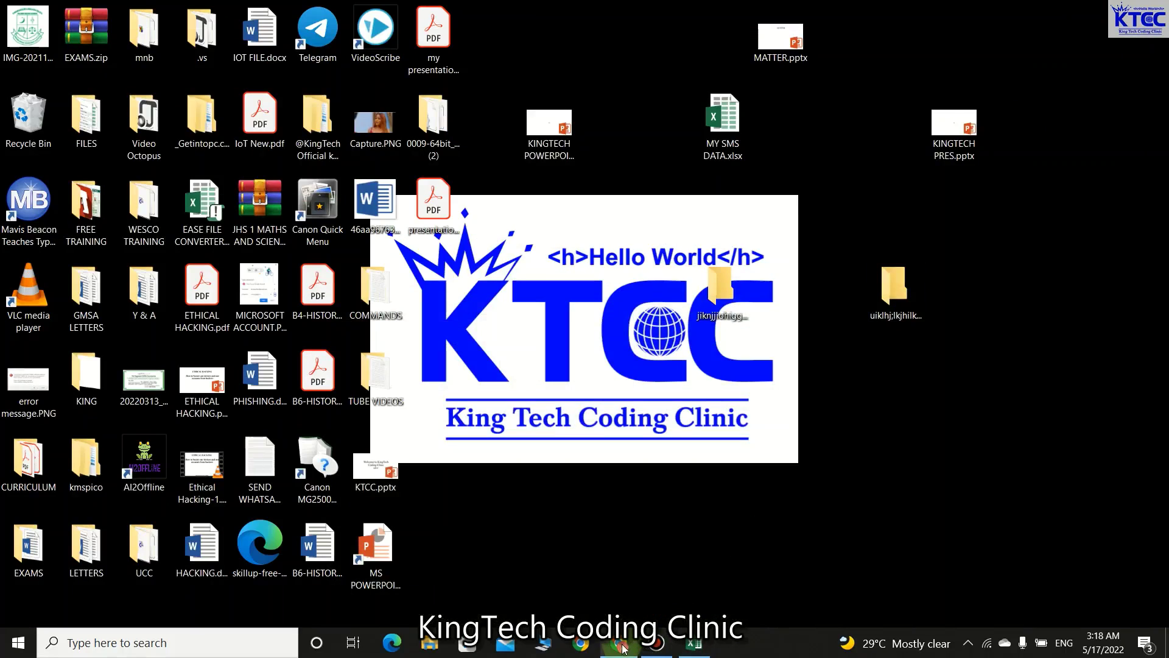
click(625, 651)
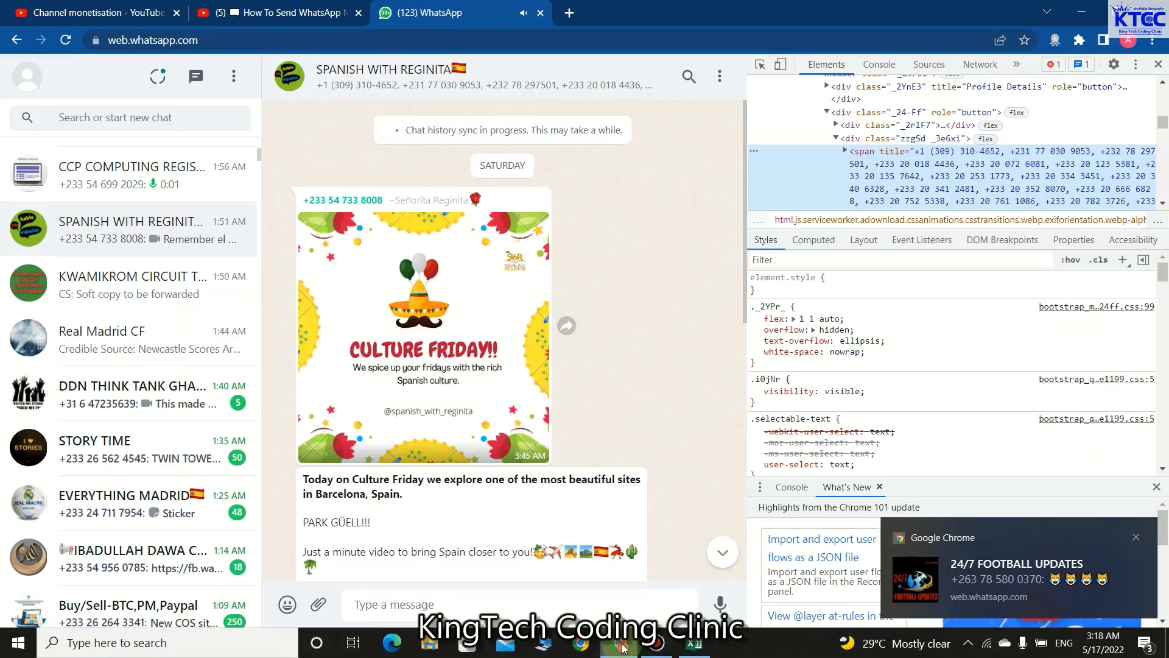
click(1137, 541)
right_click(948, 183)
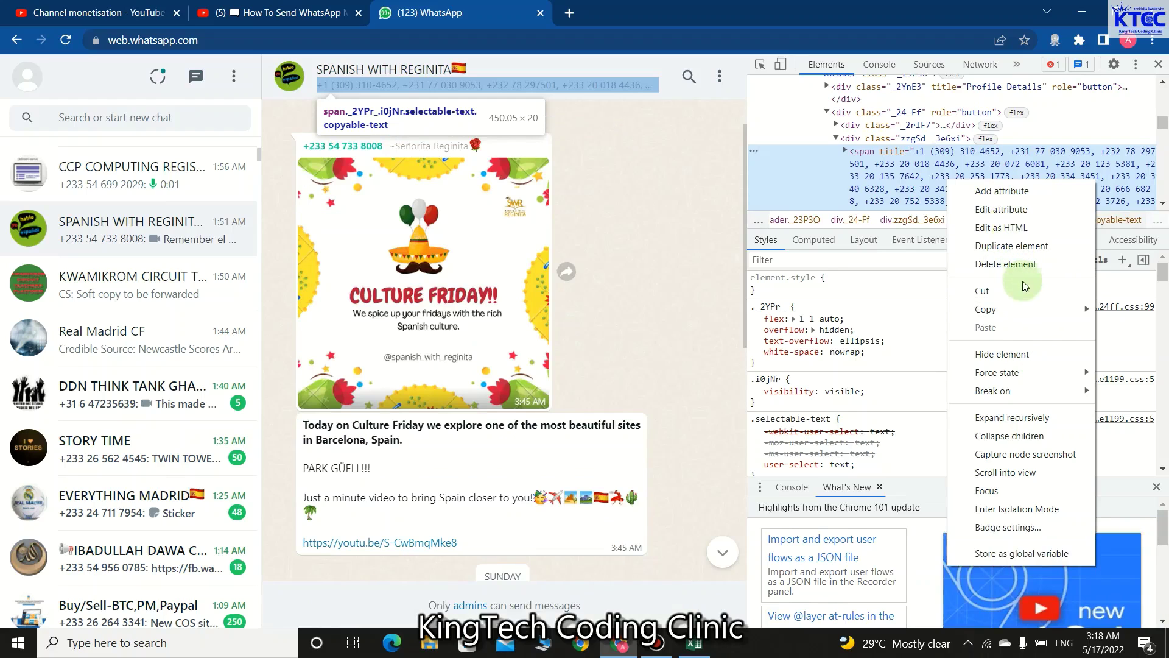
mouse_move(1036, 315)
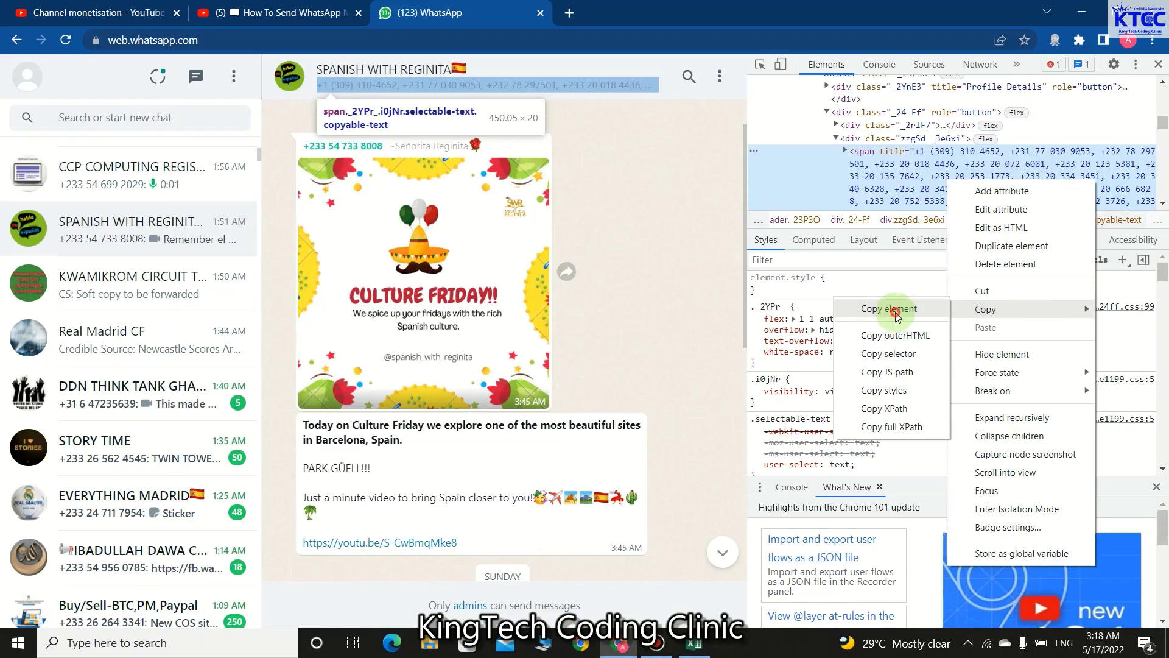
click(897, 311)
Step: Switch to the MY SMS DATA workbook in Excel and paste the copied element into cell A1
click(1089, 22)
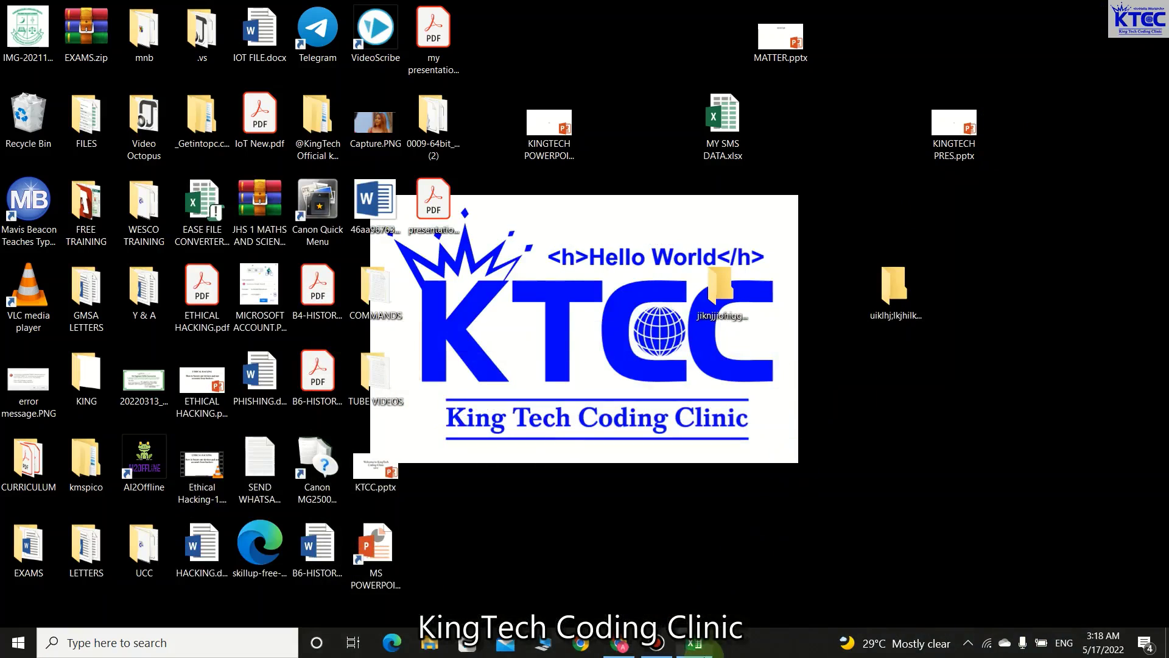
click(694, 643)
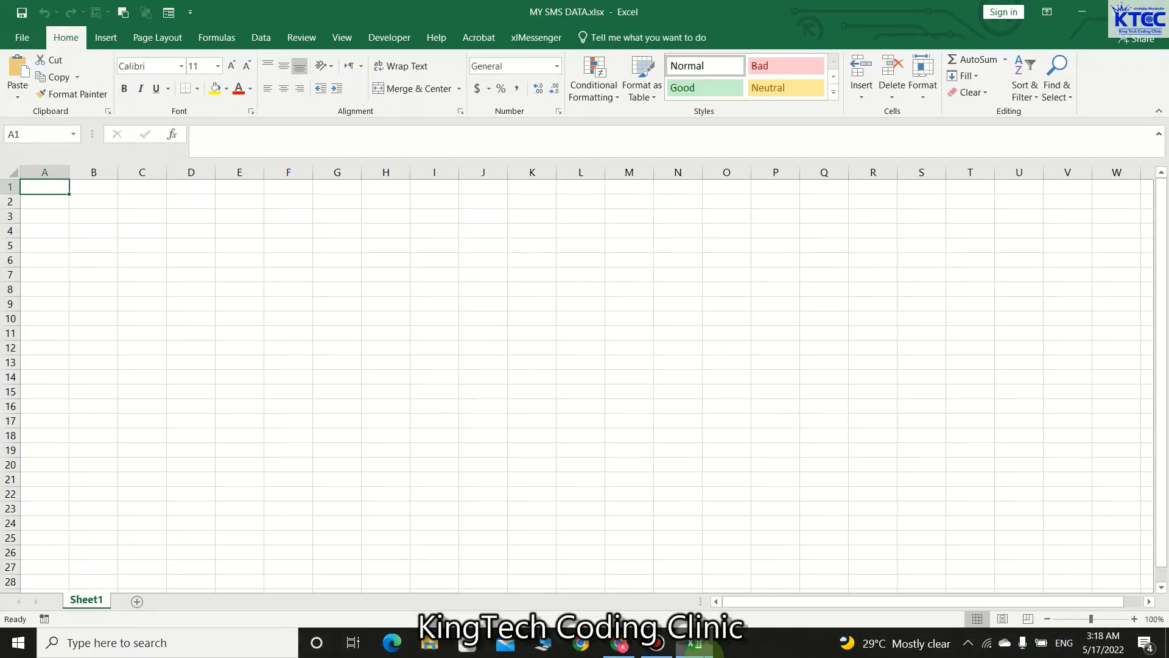
click(44, 183)
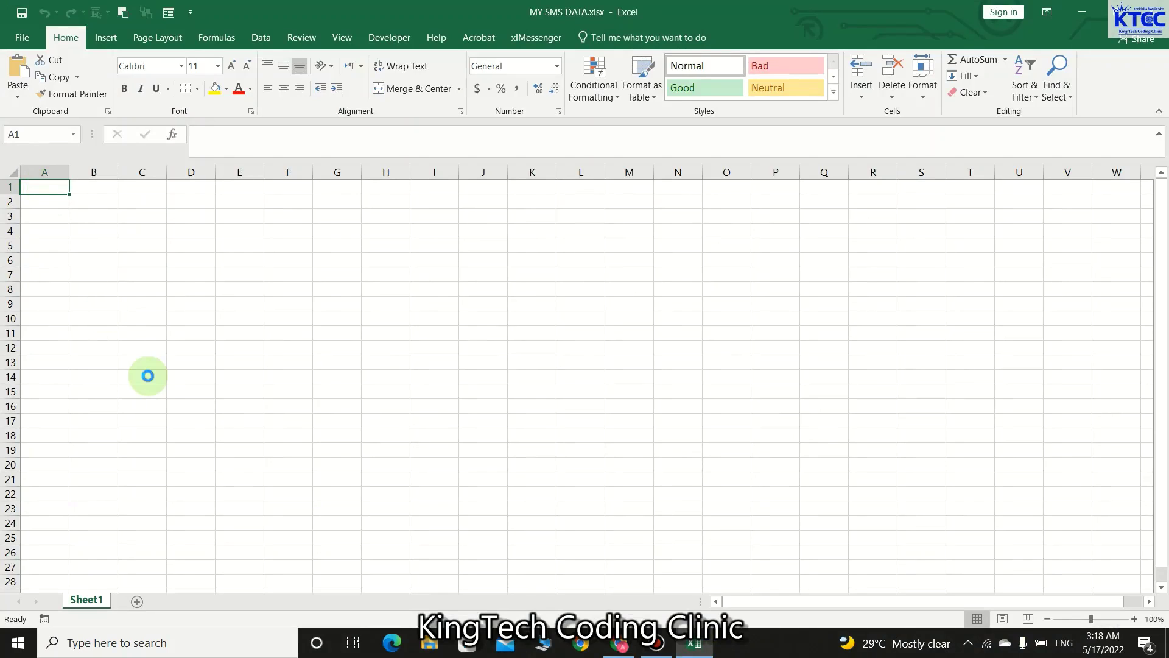
key(ctrl+v)
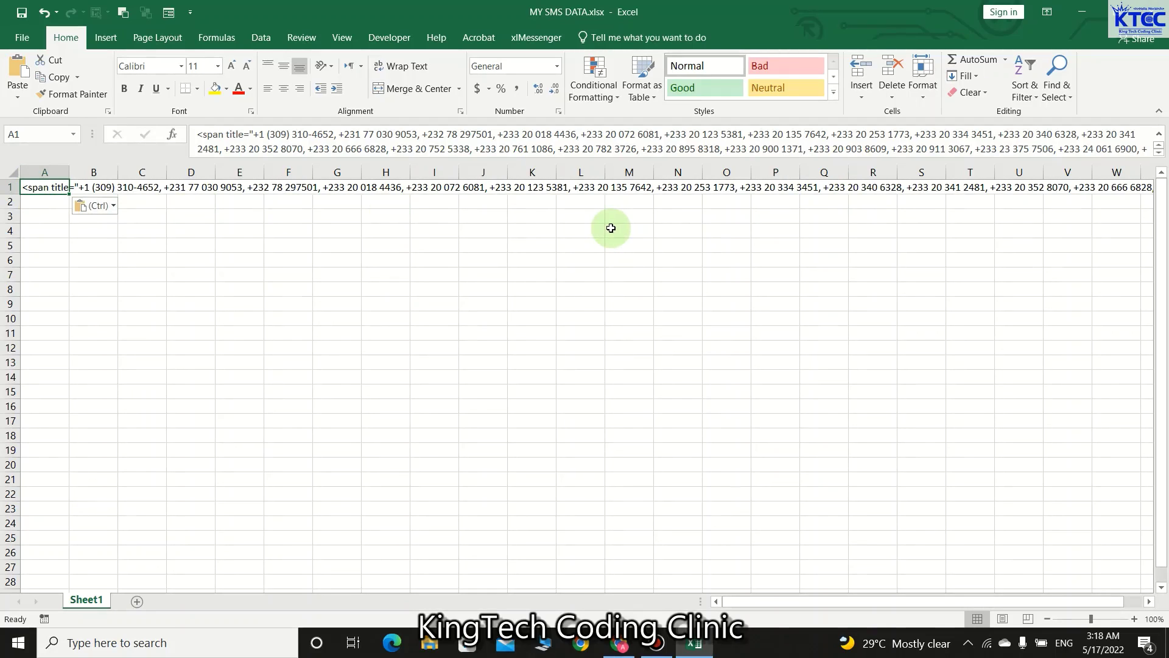
Step: Split the content of A1 with Text to Columns as delimited data, adding a comma as the Other delimiter and keeping the General format
click(261, 38)
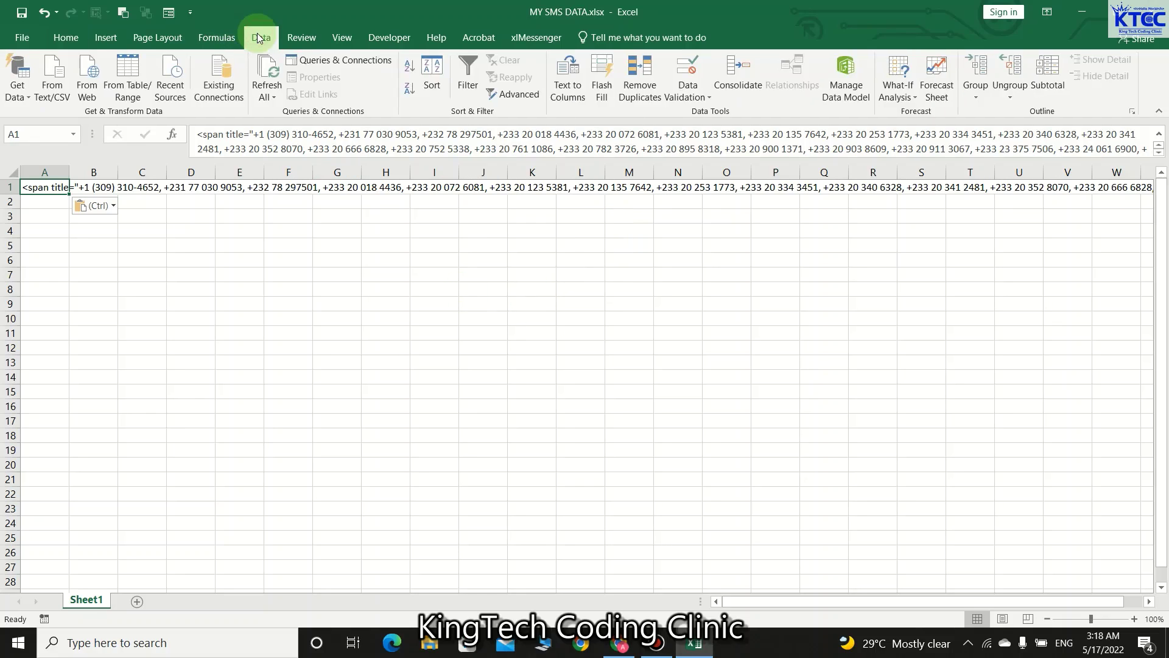
click(568, 93)
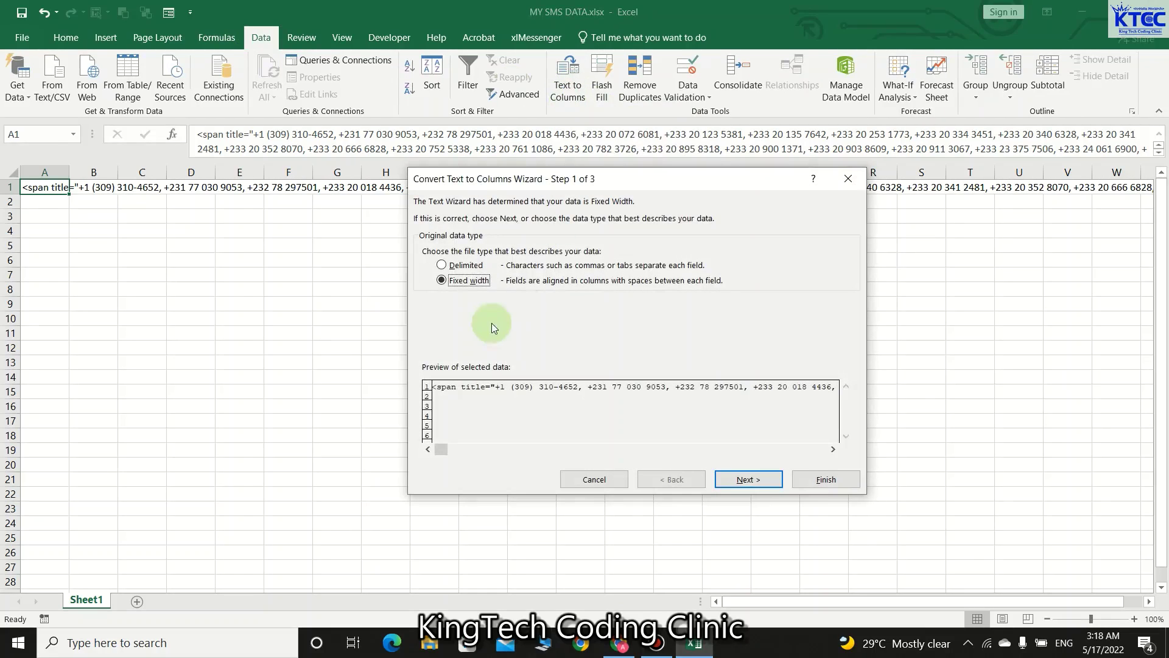
click(442, 269)
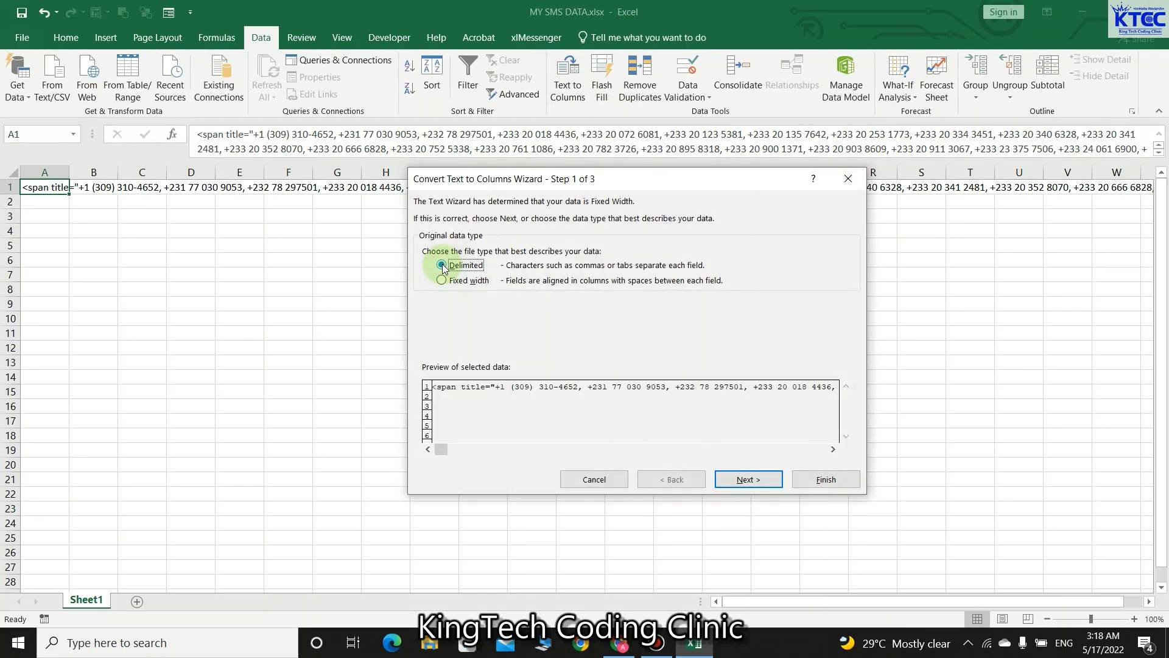
click(759, 483)
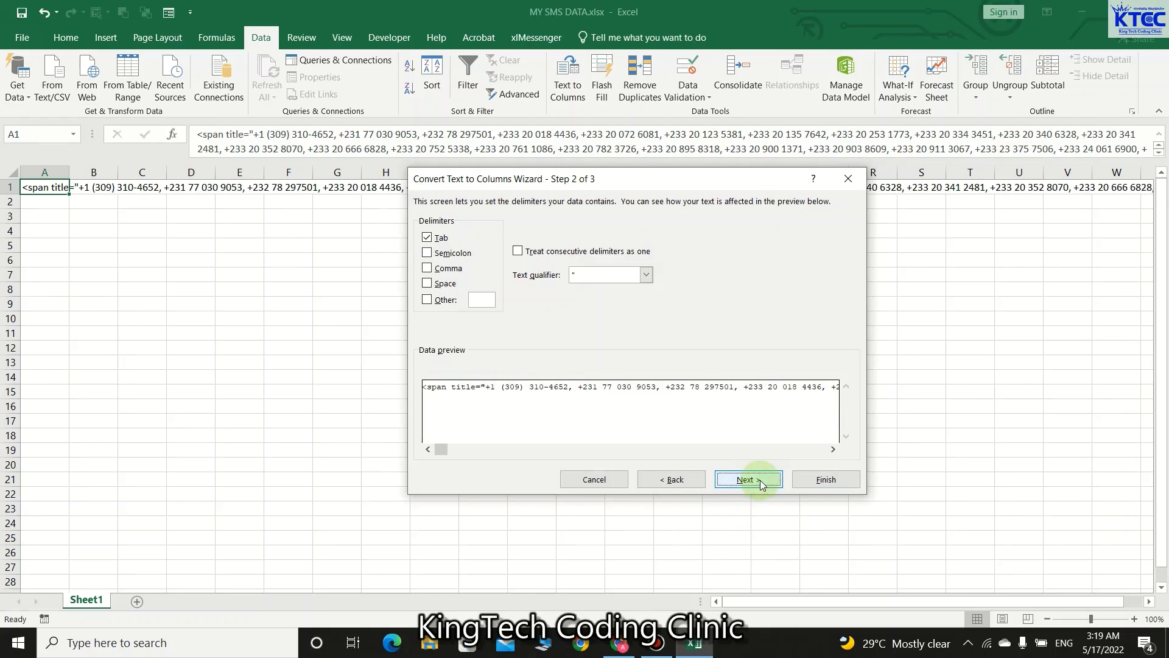
click(473, 298)
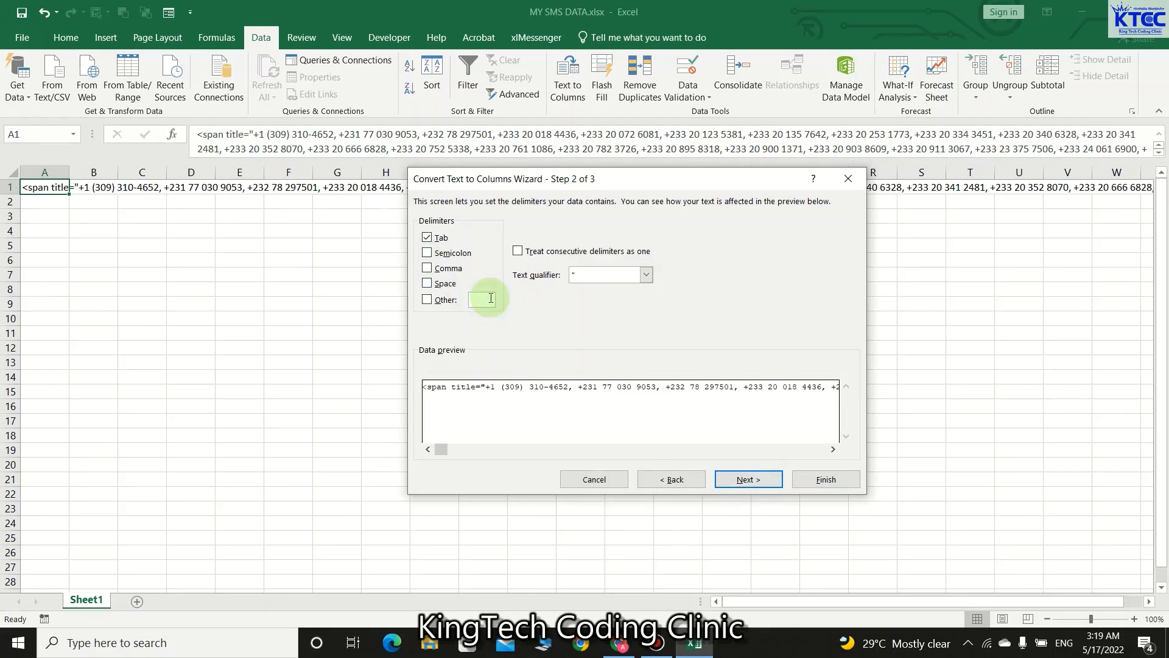
text(,)
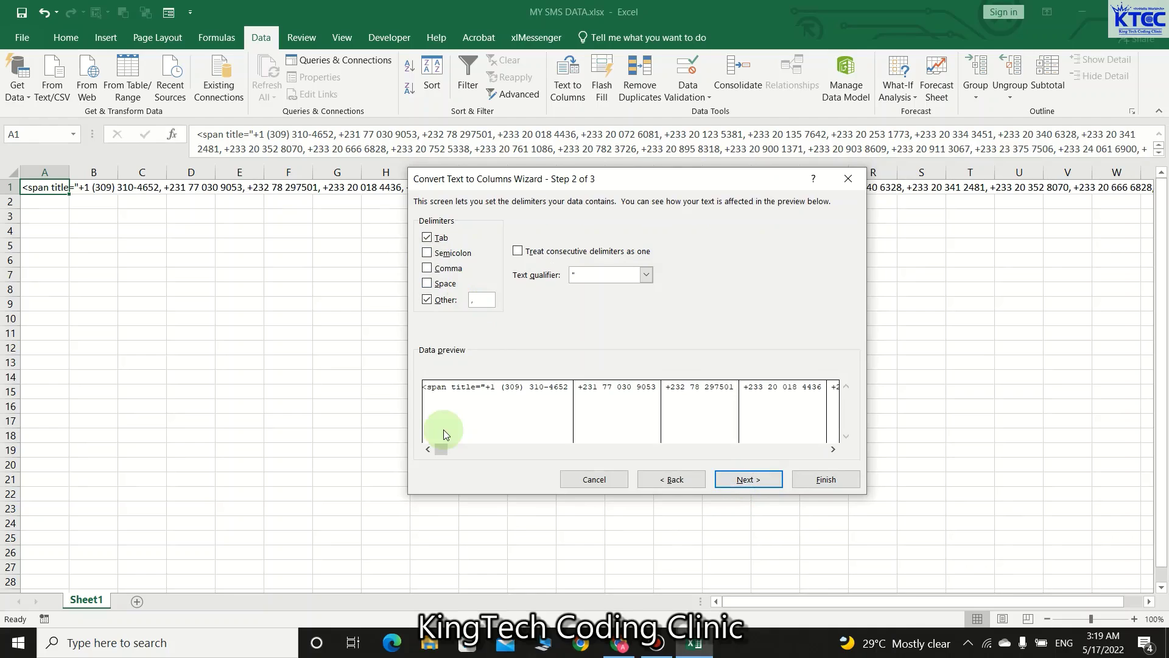
click(750, 477)
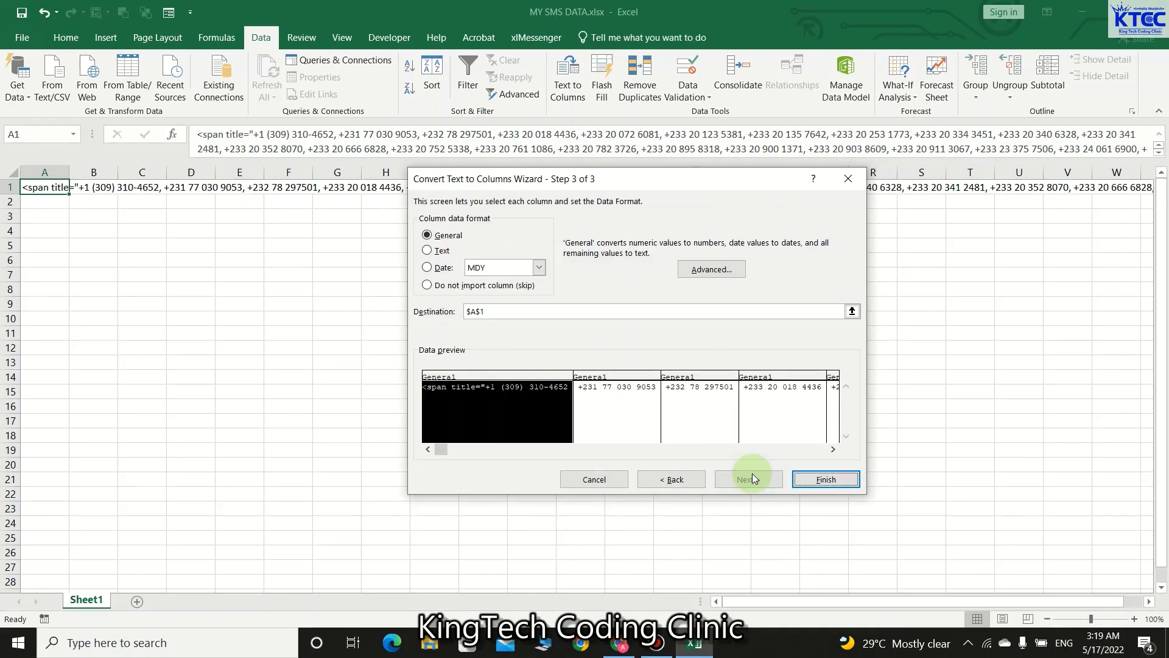
click(829, 479)
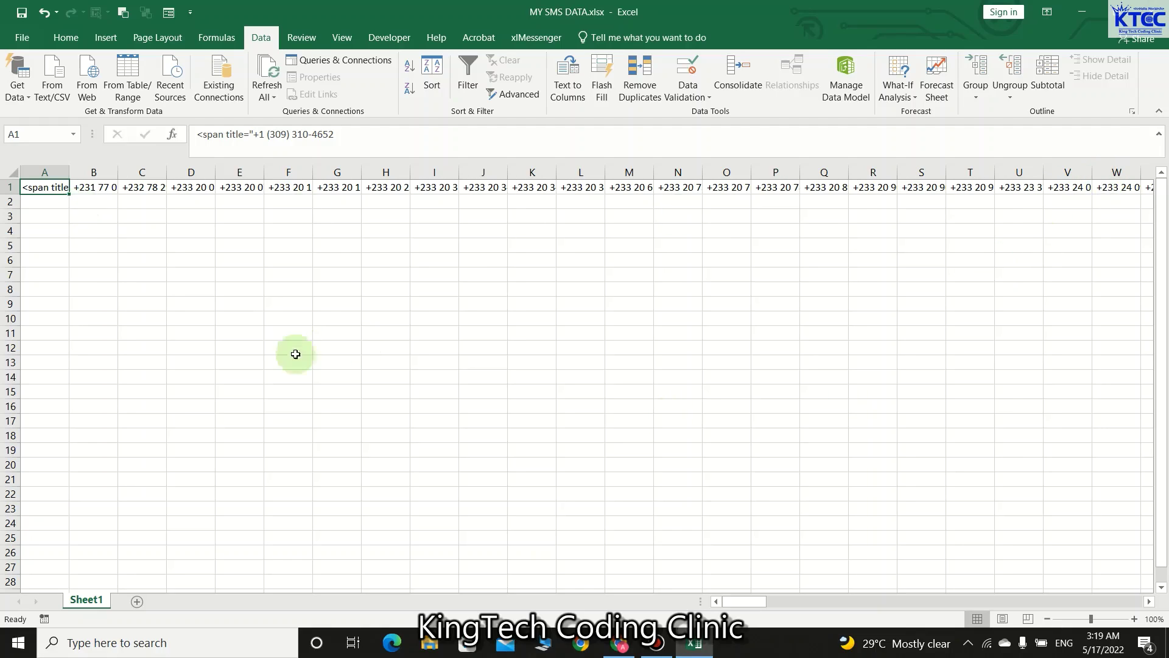
Step: Copy row 1 and paste it transposed with Paste Special as a vertical list starting at cell A4
click(252, 320)
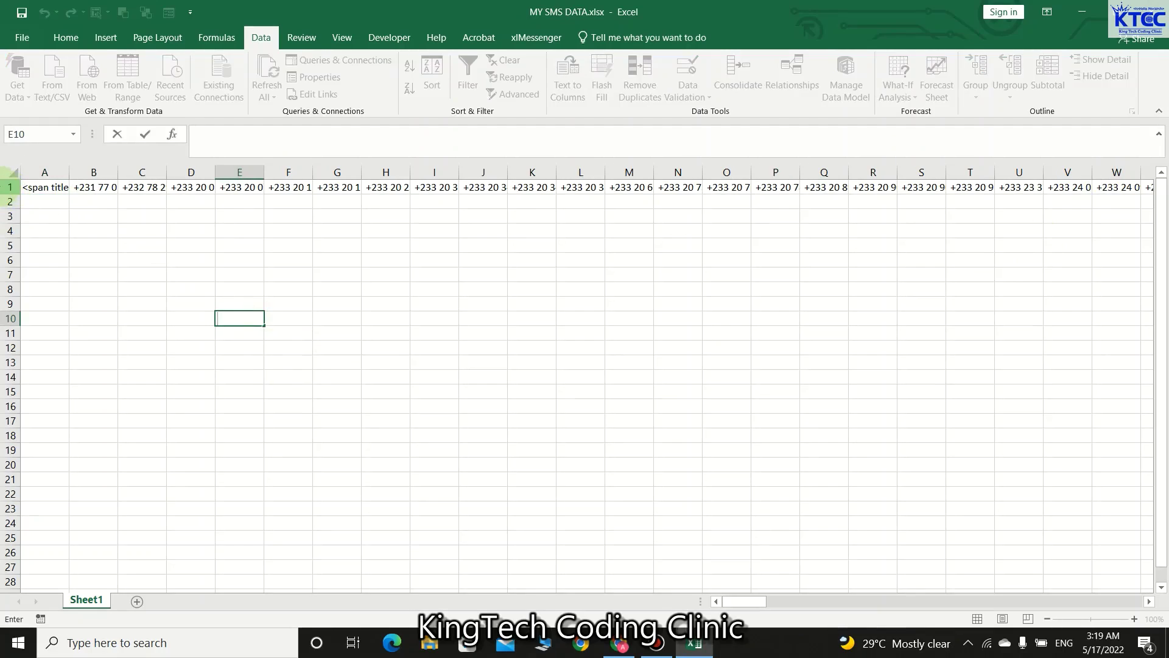
click(10, 187)
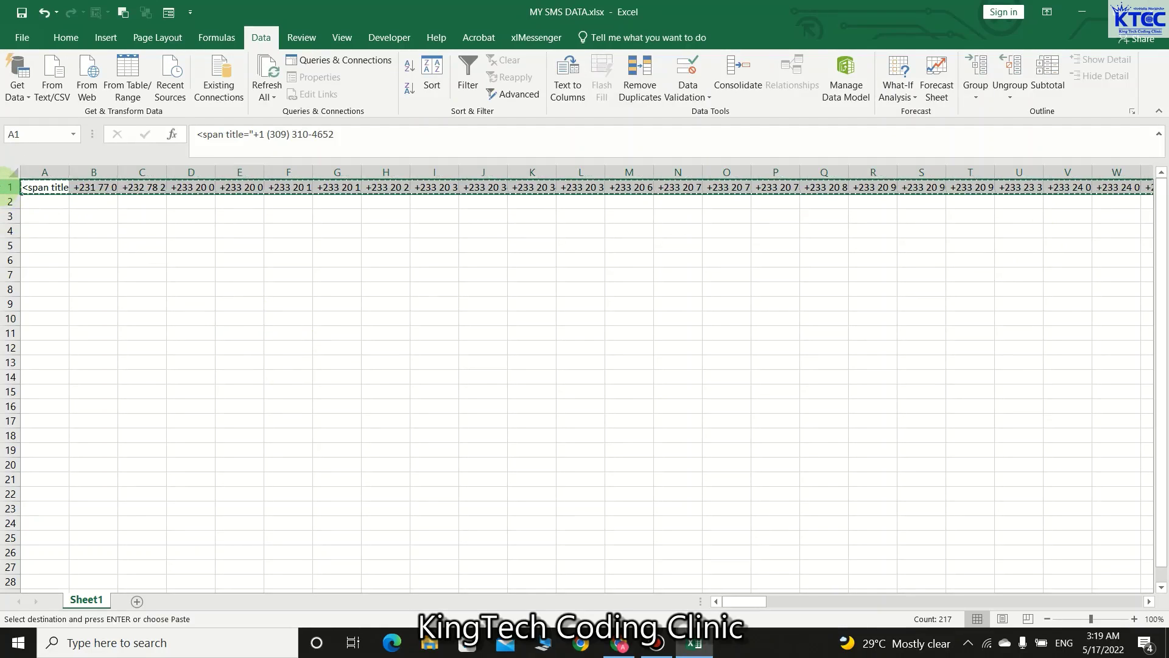
click(54, 232)
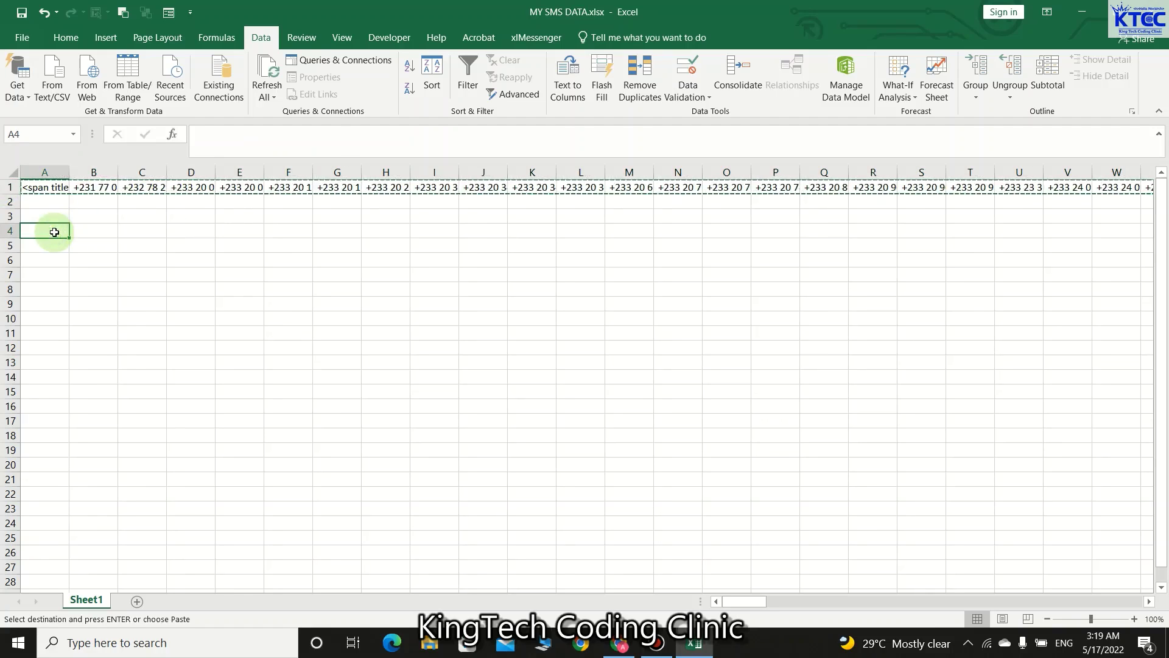
right_click(54, 232)
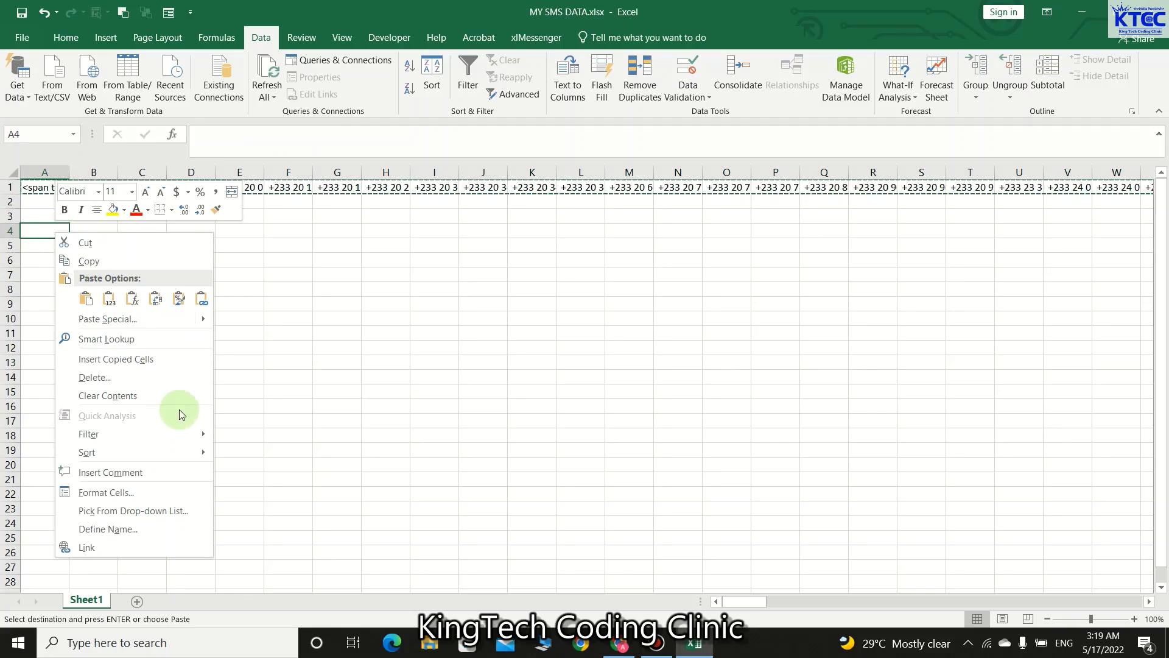
mouse_move(207, 319)
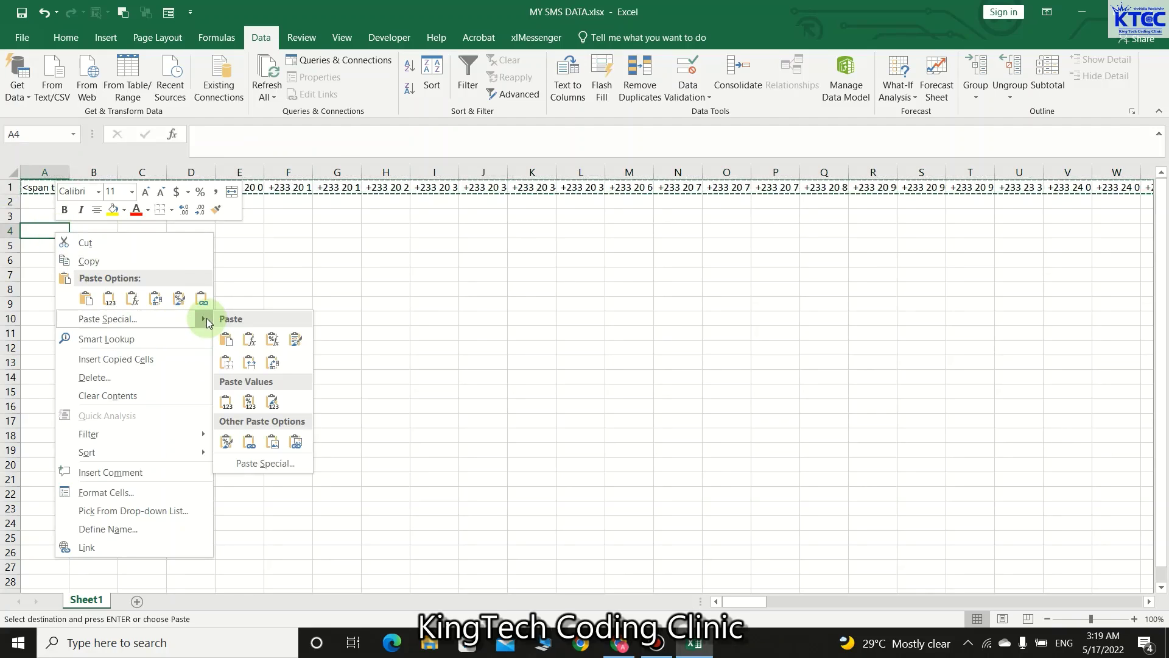
click(265, 462)
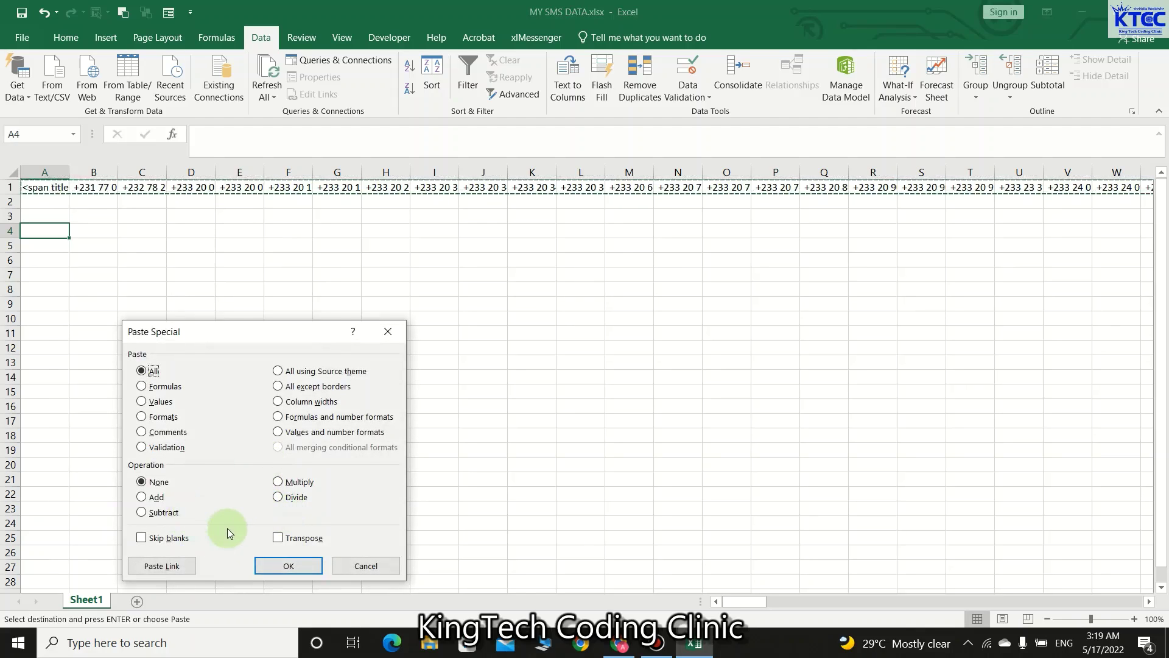
click(292, 564)
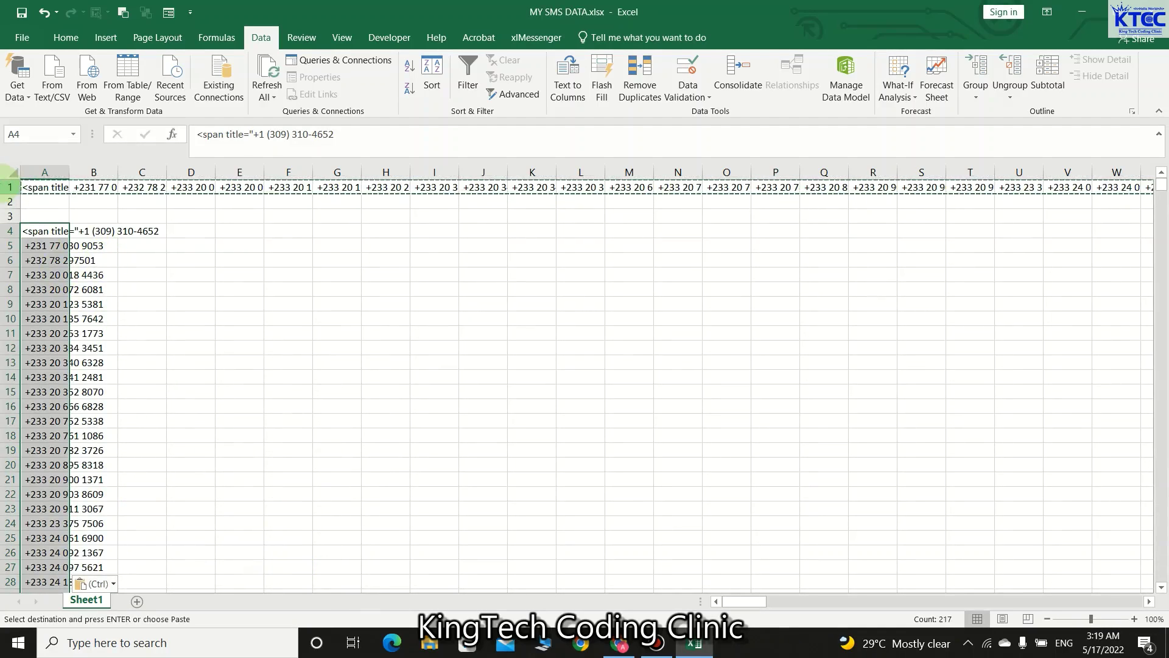
Step: Delete the original row 1 that holds the horizontal list of numbers
right_click(4, 187)
click(311, 297)
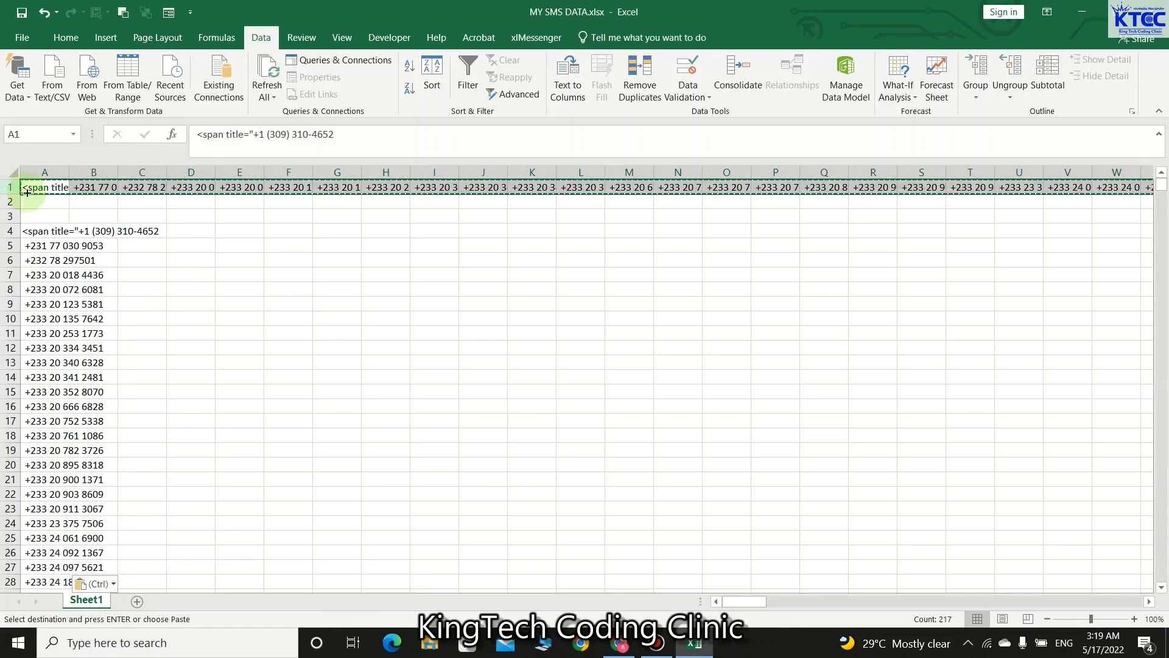
right_click(3, 187)
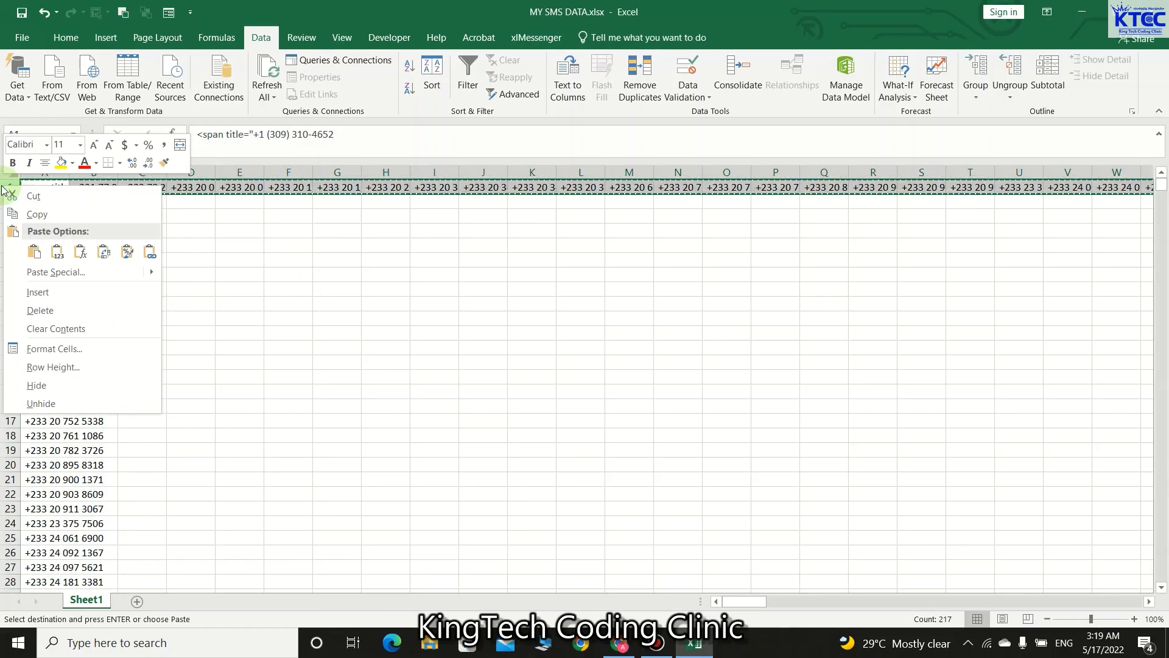
click(40, 309)
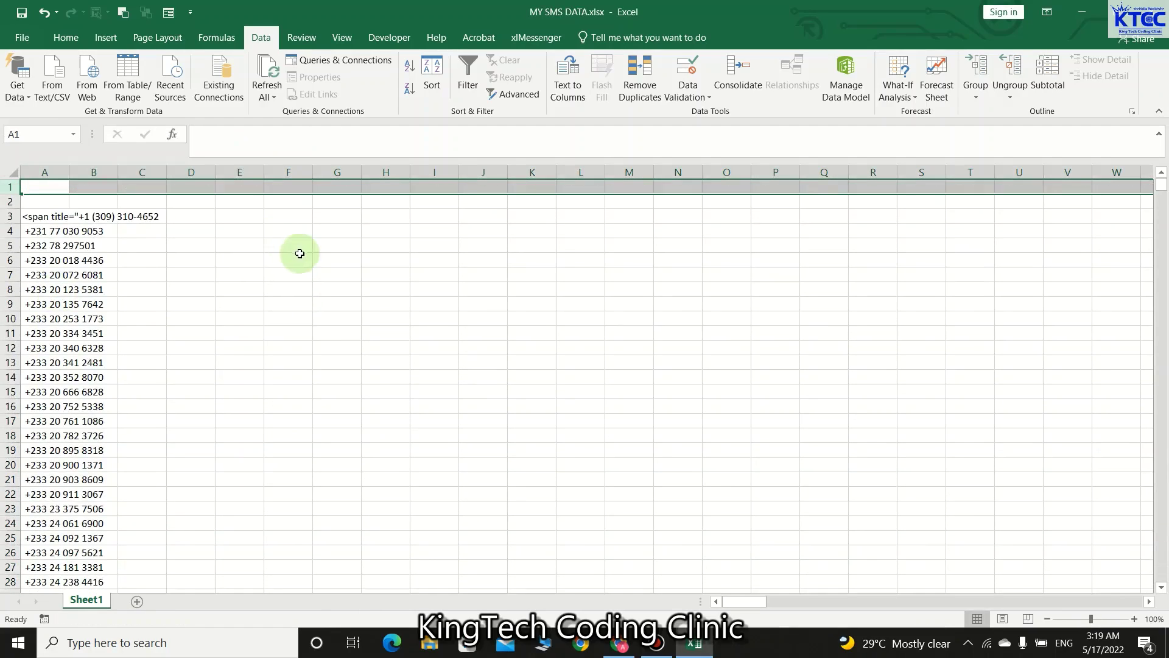
click(308, 308)
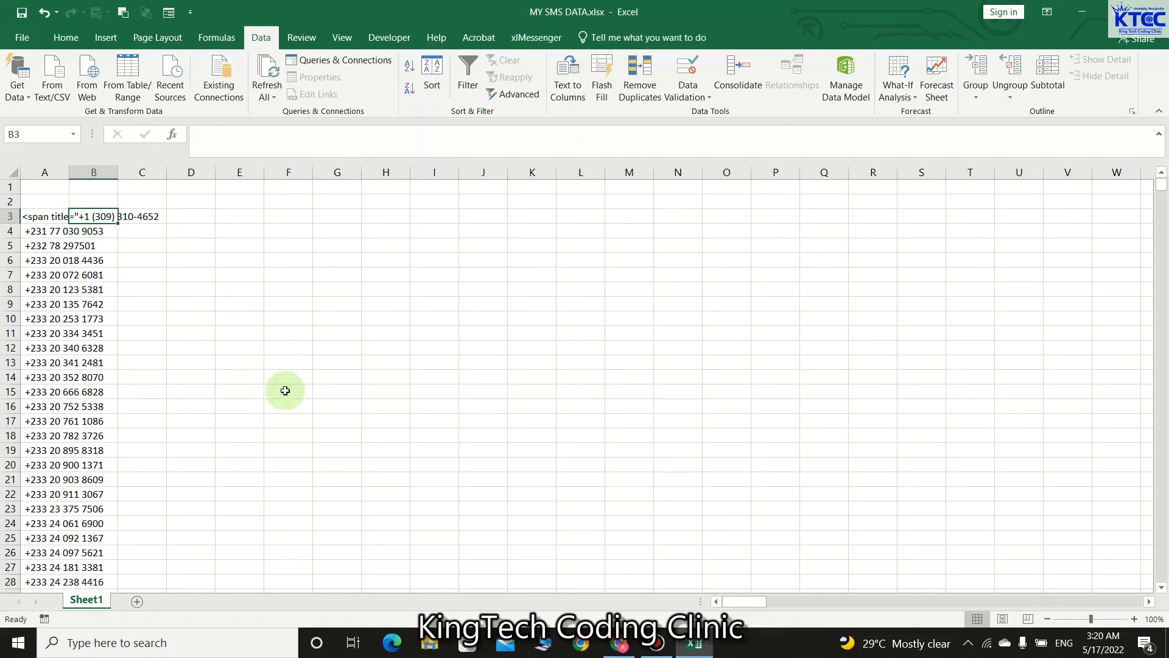
Step: Clear the span title fragment from cell A3 and autofit the width of column A
click(40, 220)
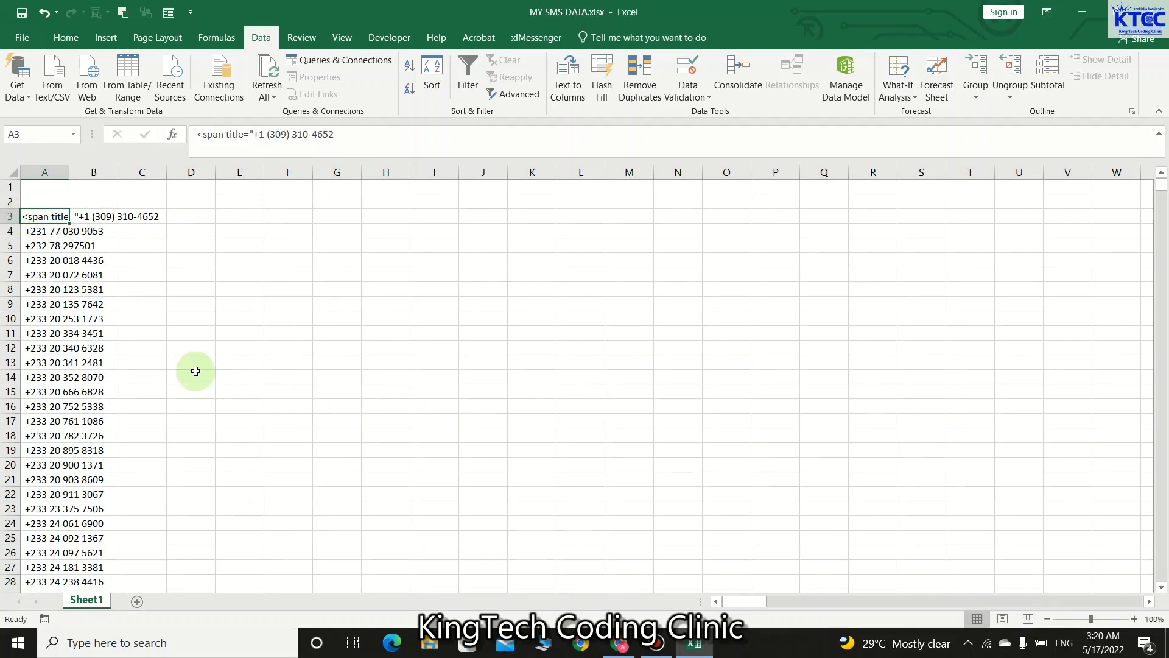
key(Delete)
click(314, 383)
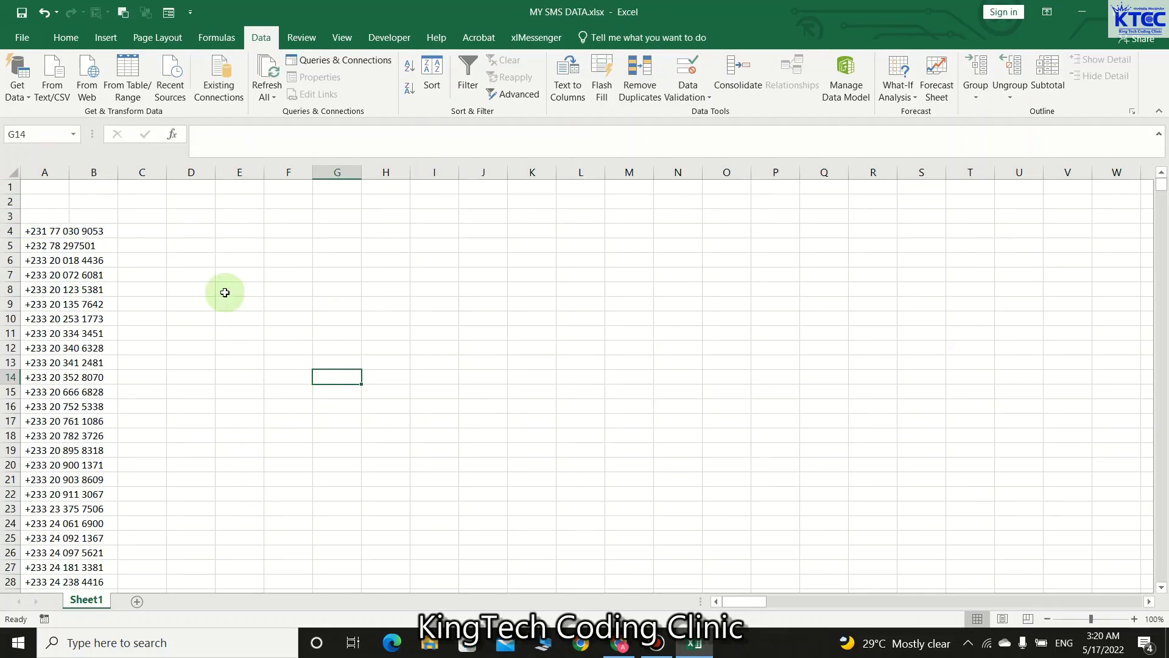
double_click(69, 173)
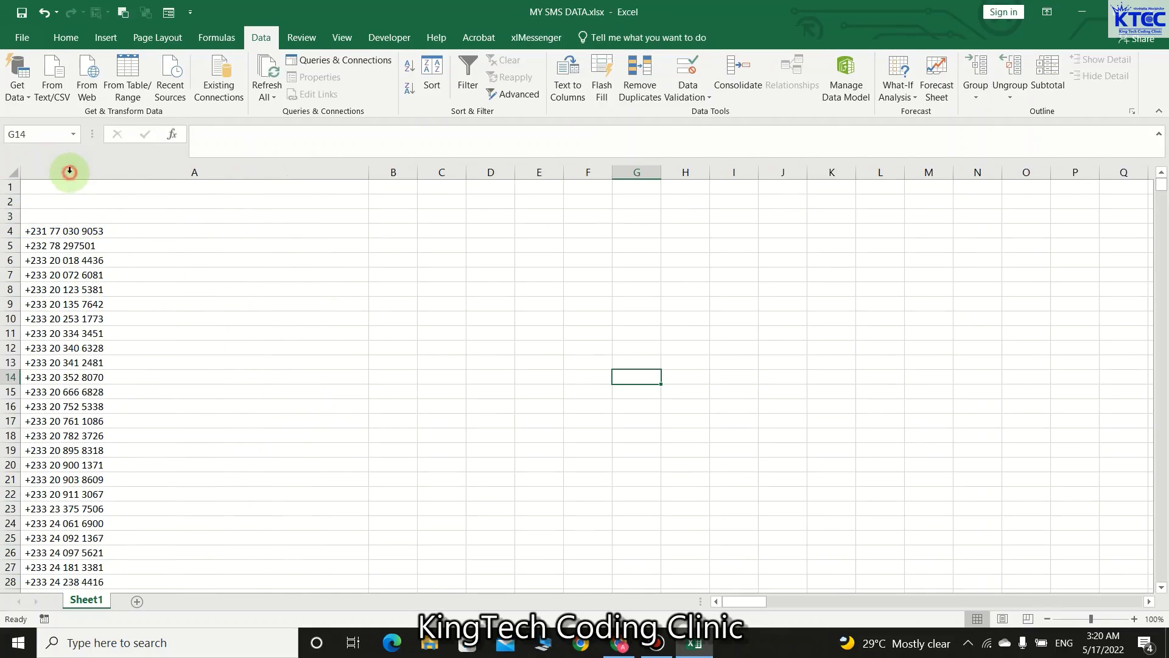
Step: Review the list in column A for leftover markup and for the point where the phone numbers start repeating
scroll(205, 370, down, 15)
scroll(205, 371, down, 18)
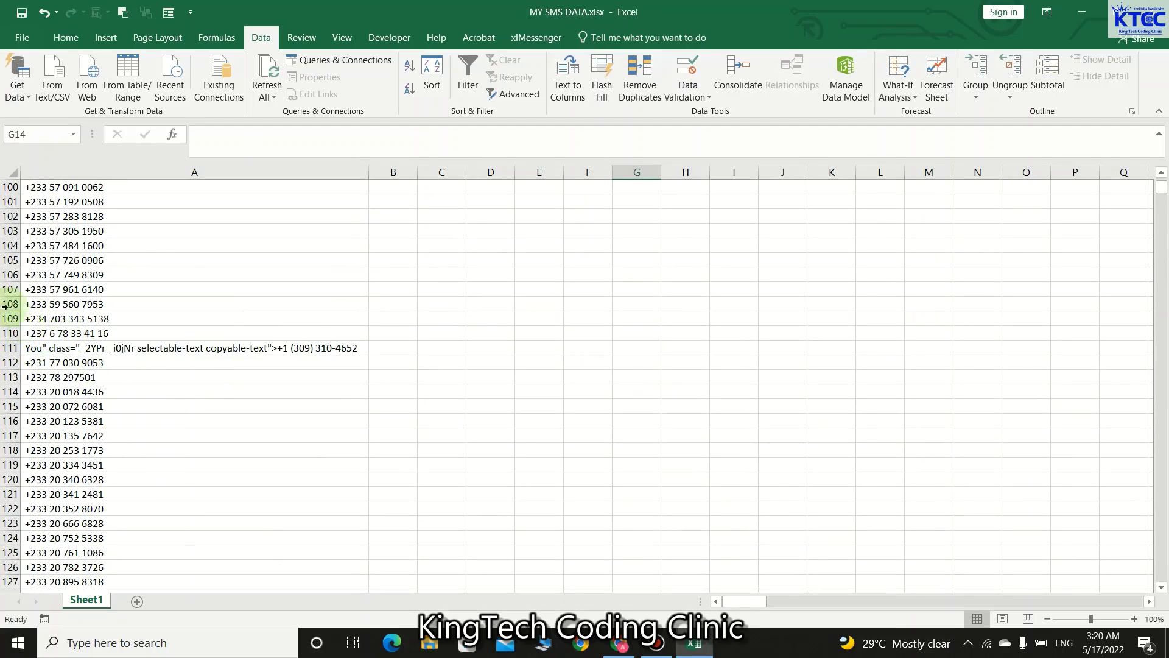
scroll(119, 317, up, 20)
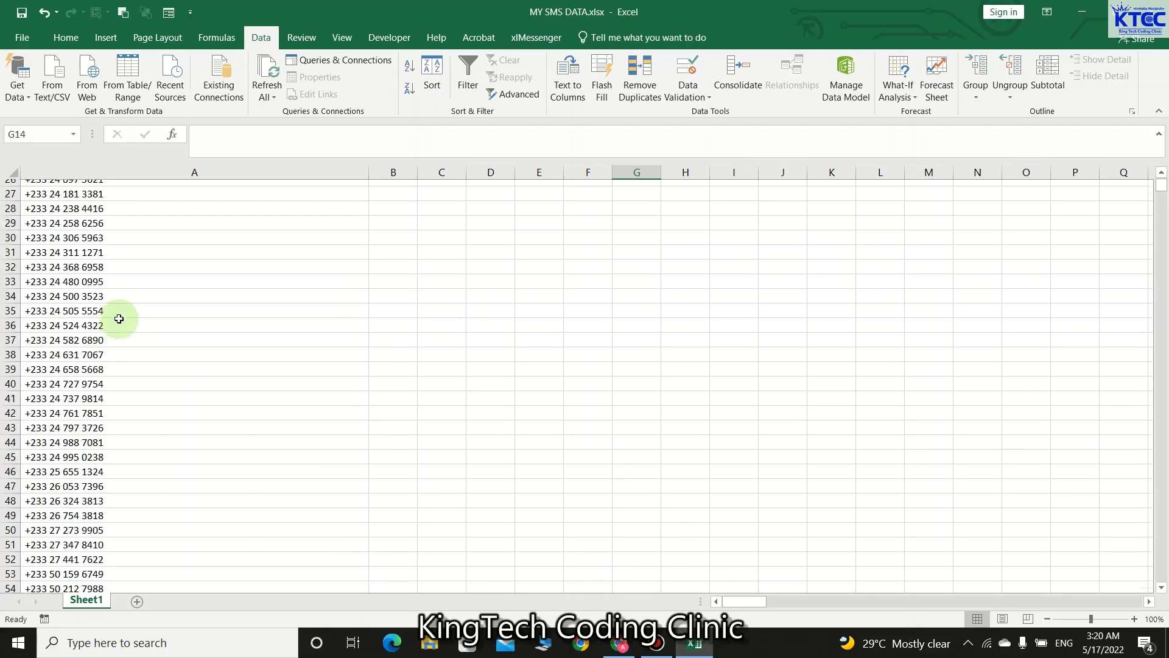
scroll(143, 328, down, 18)
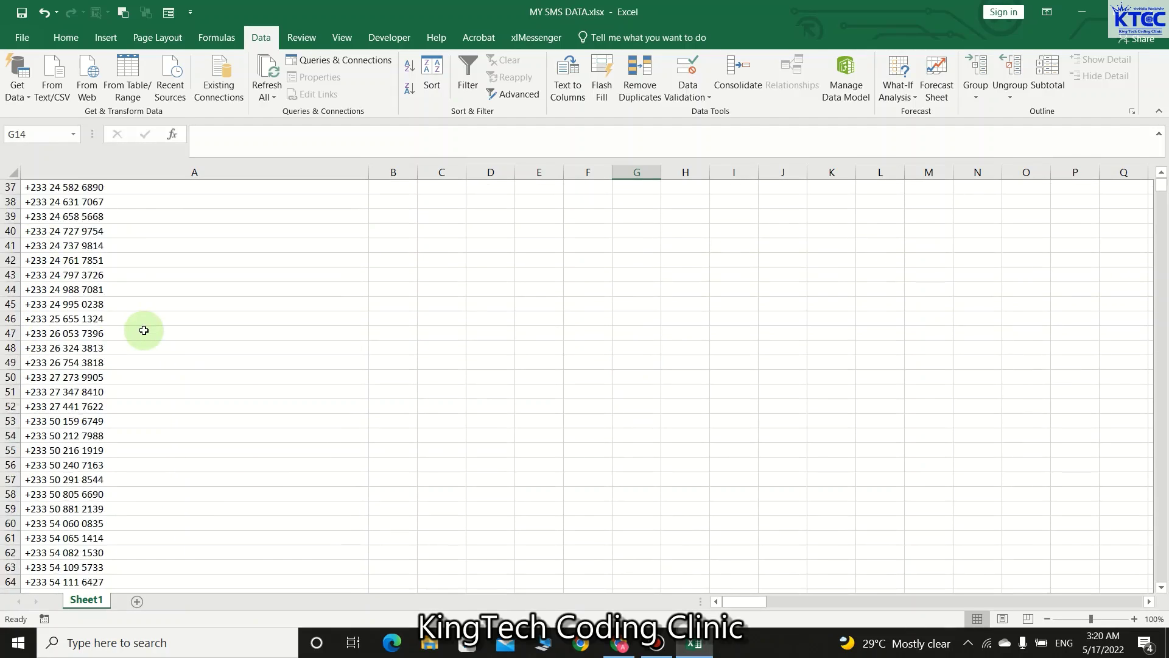
scroll(144, 330, down, 16)
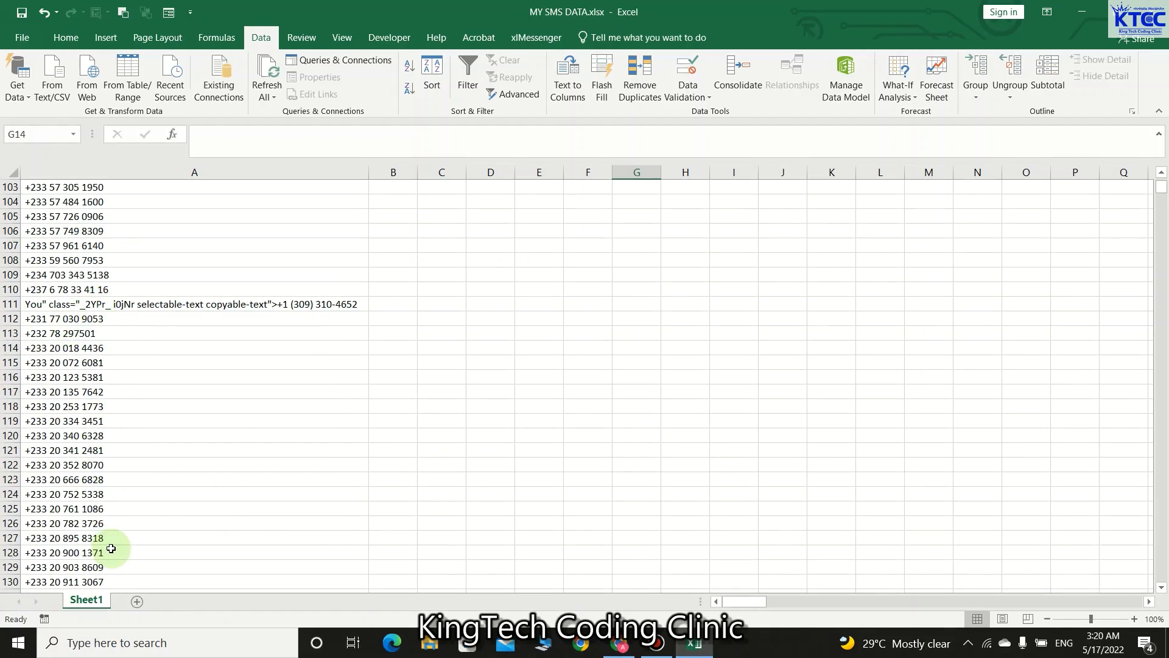
scroll(151, 309, up, 20)
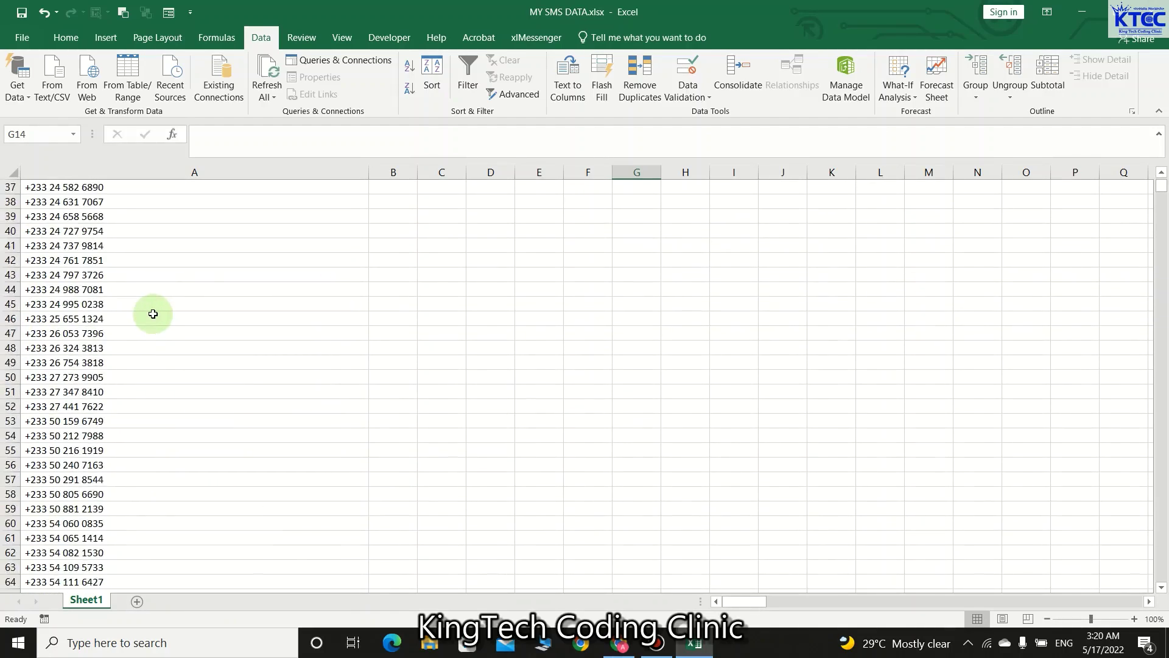
scroll(210, 484, up, 6)
scroll(219, 344, down, 20)
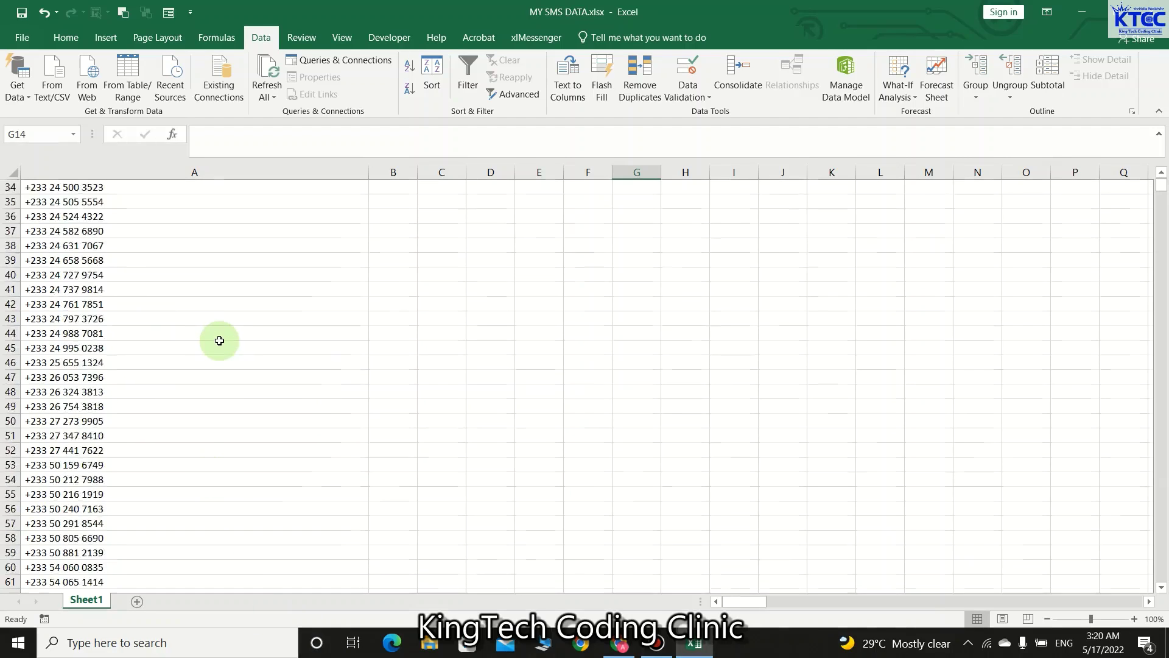
scroll(220, 342, down, 11)
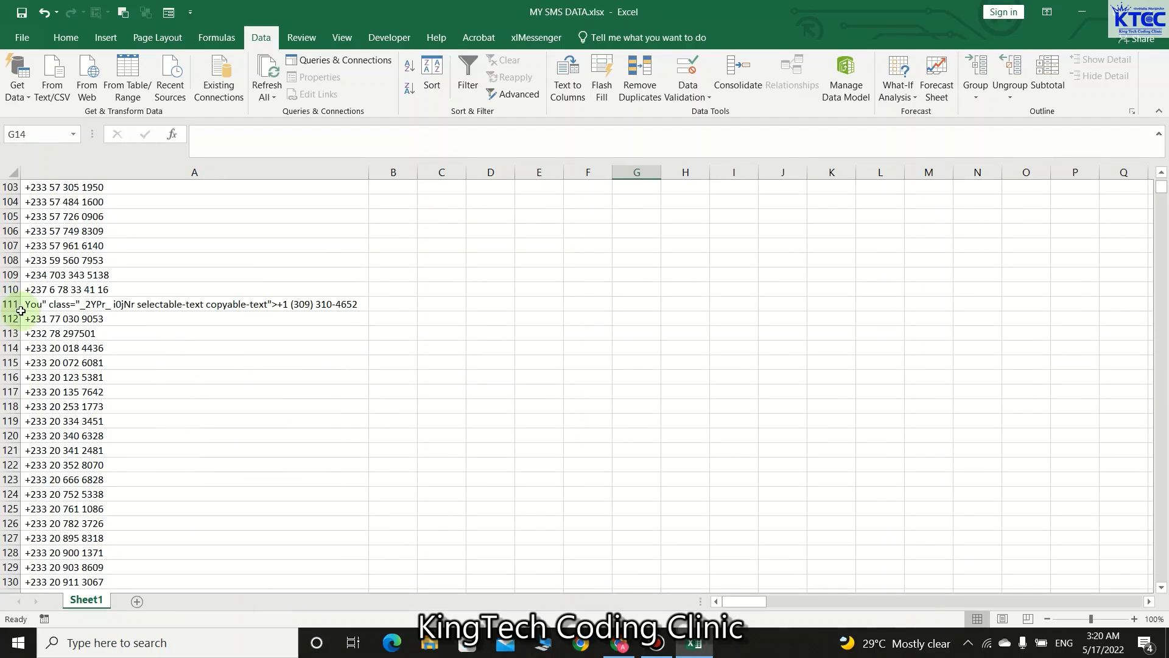
Step: Remove the repeated numbers and leftover markup in rows 111 through 219
click(4, 304)
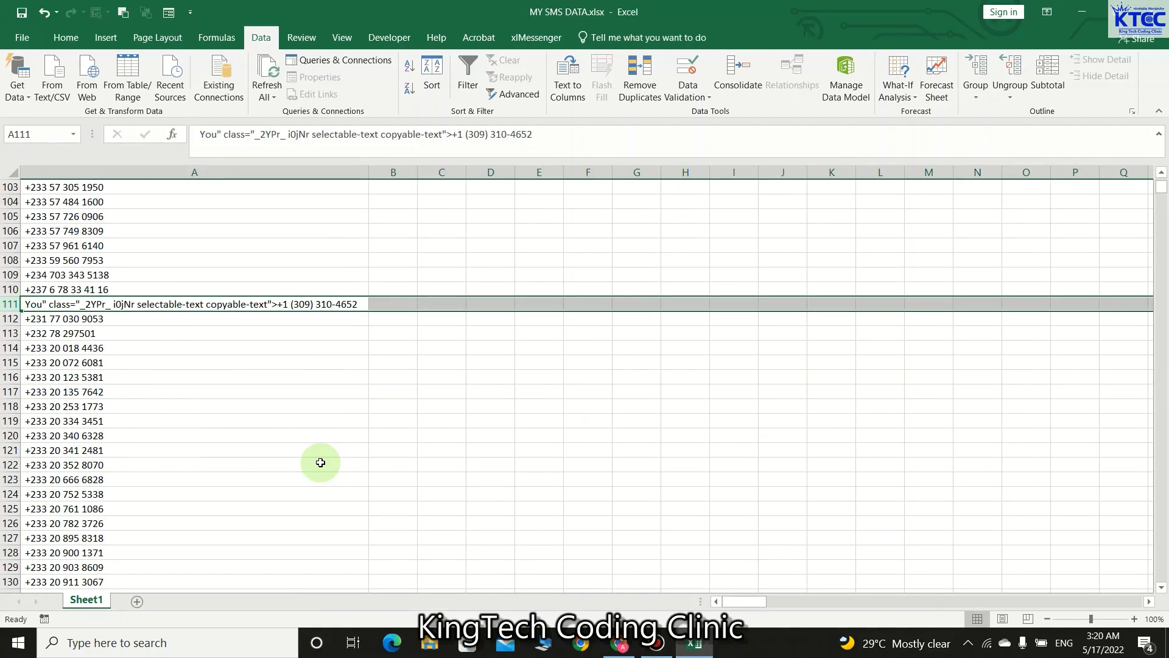
key(ctrl+shift+Down)
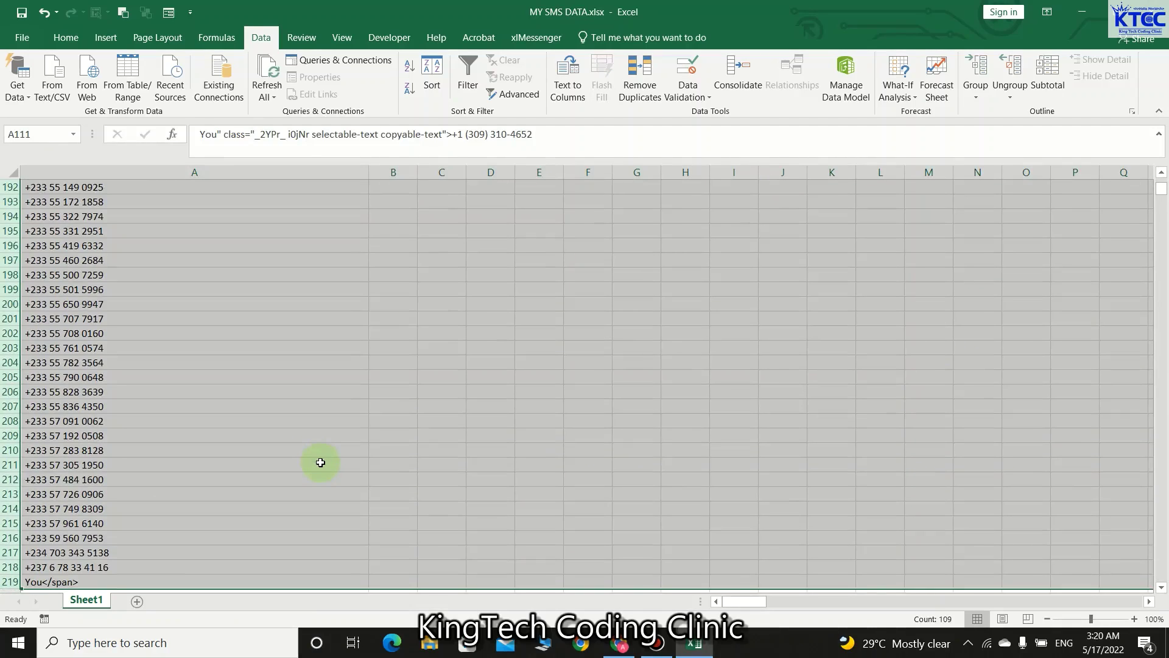
right_click(115, 367)
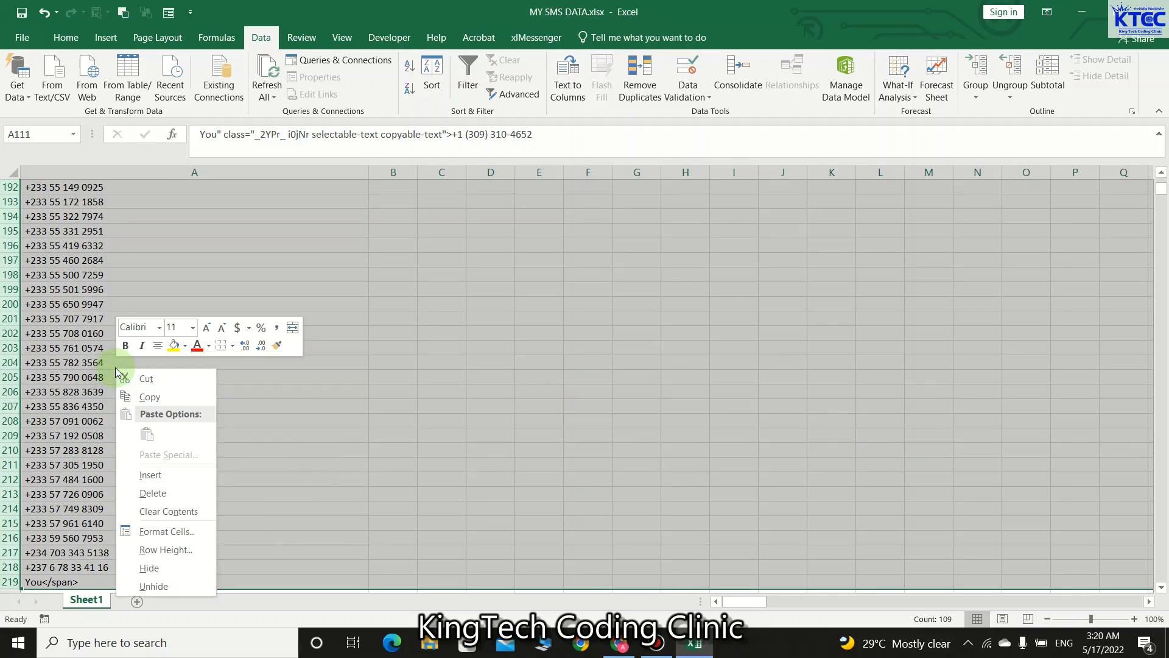
click(185, 505)
scroll(184, 505, up, 2)
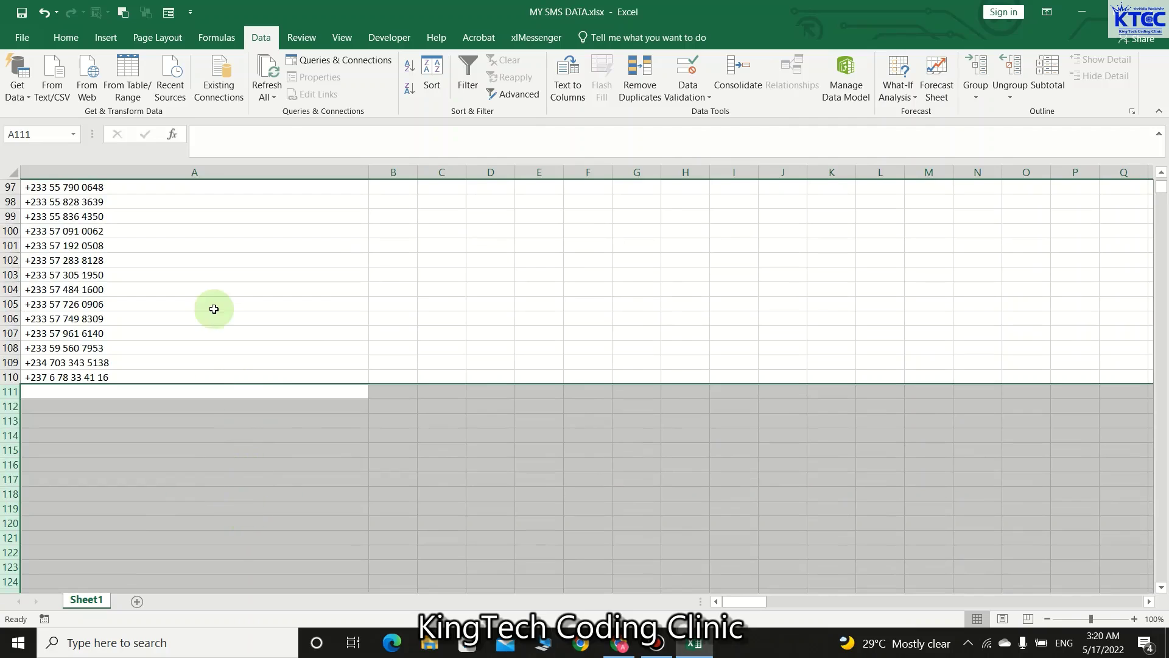
scroll(213, 304, up, 13)
scroll(213, 304, up, 19)
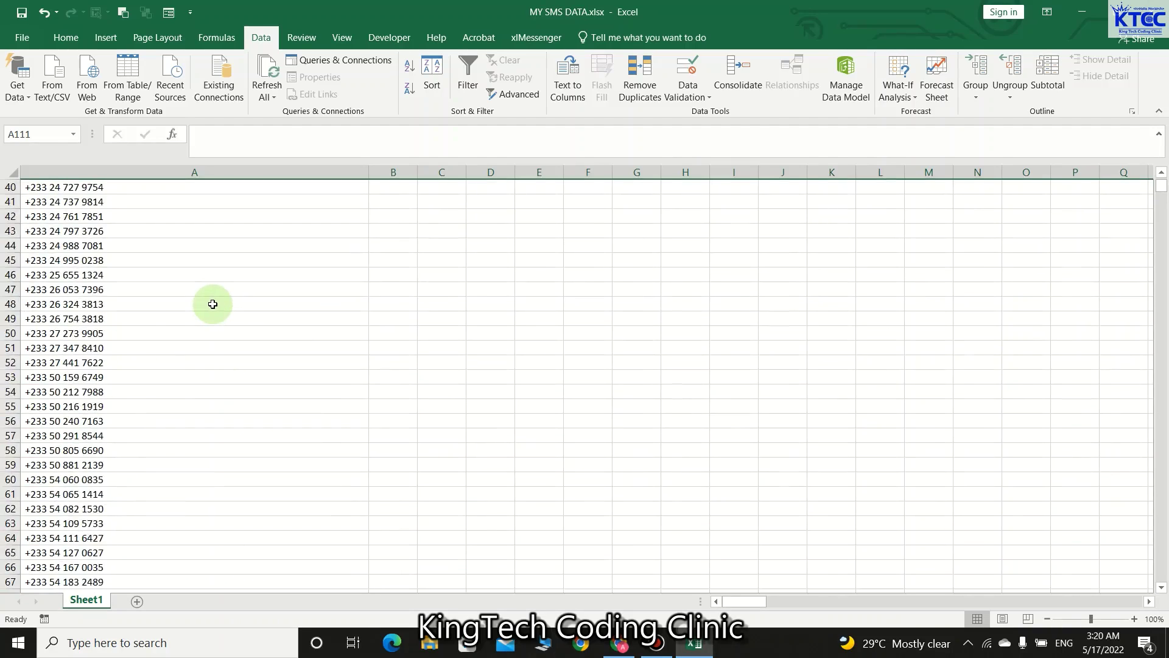
click(226, 367)
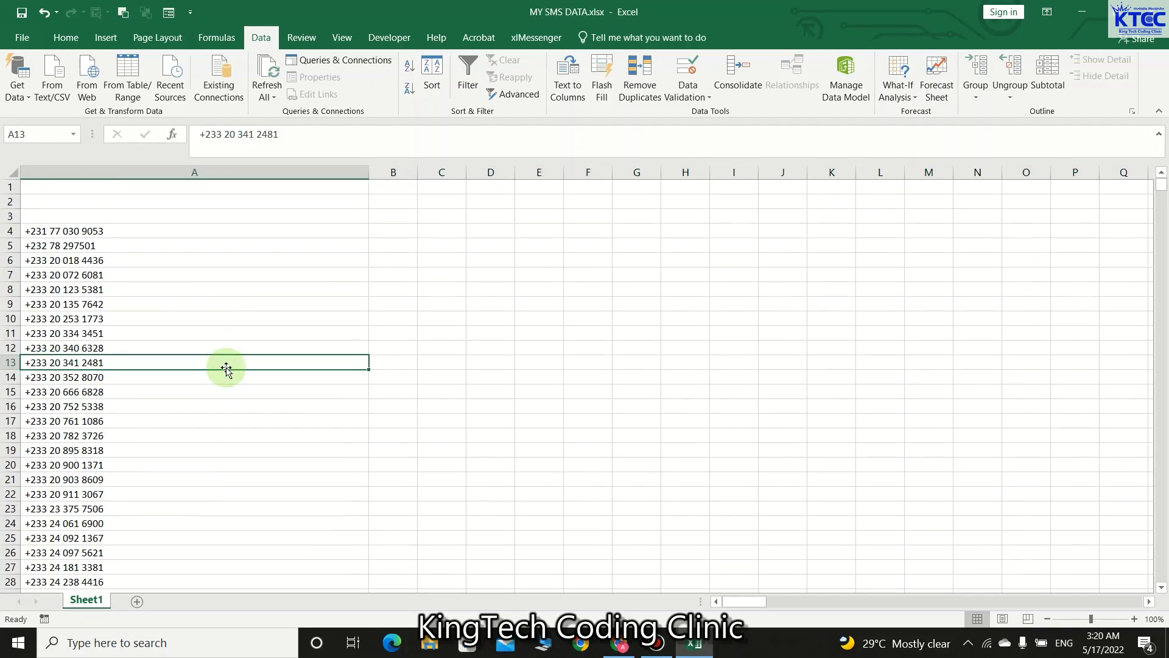
click(225, 318)
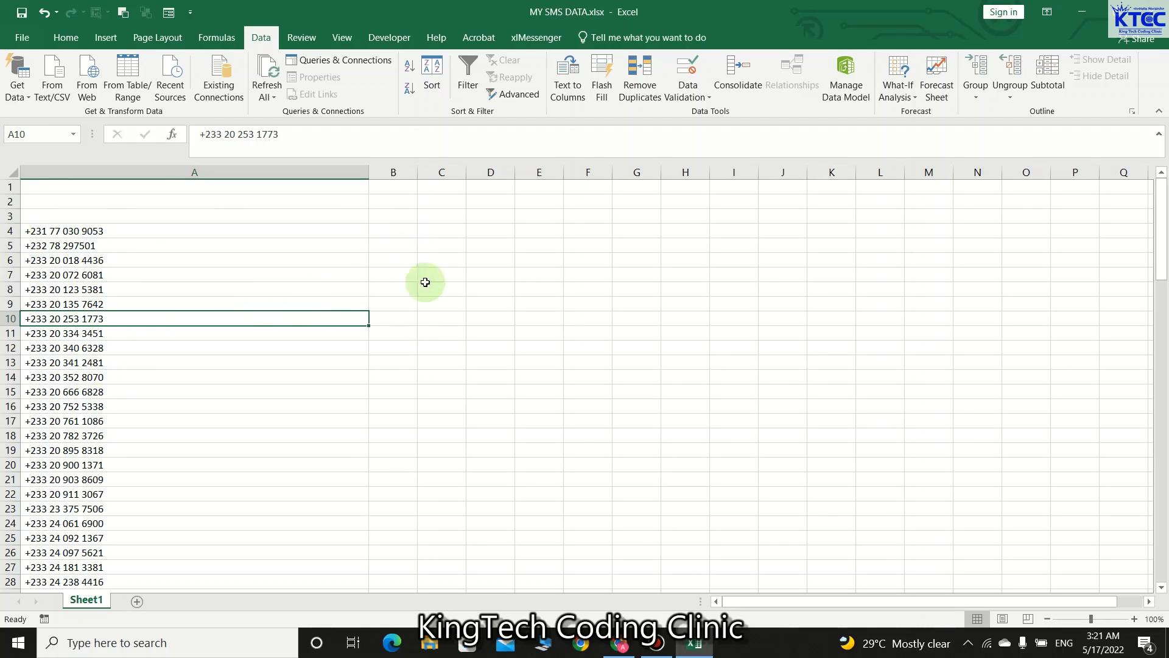
Step: Find the country code +231 in the sheet and replace all its occurrences with 0
click(445, 303)
key(ctrl+f)
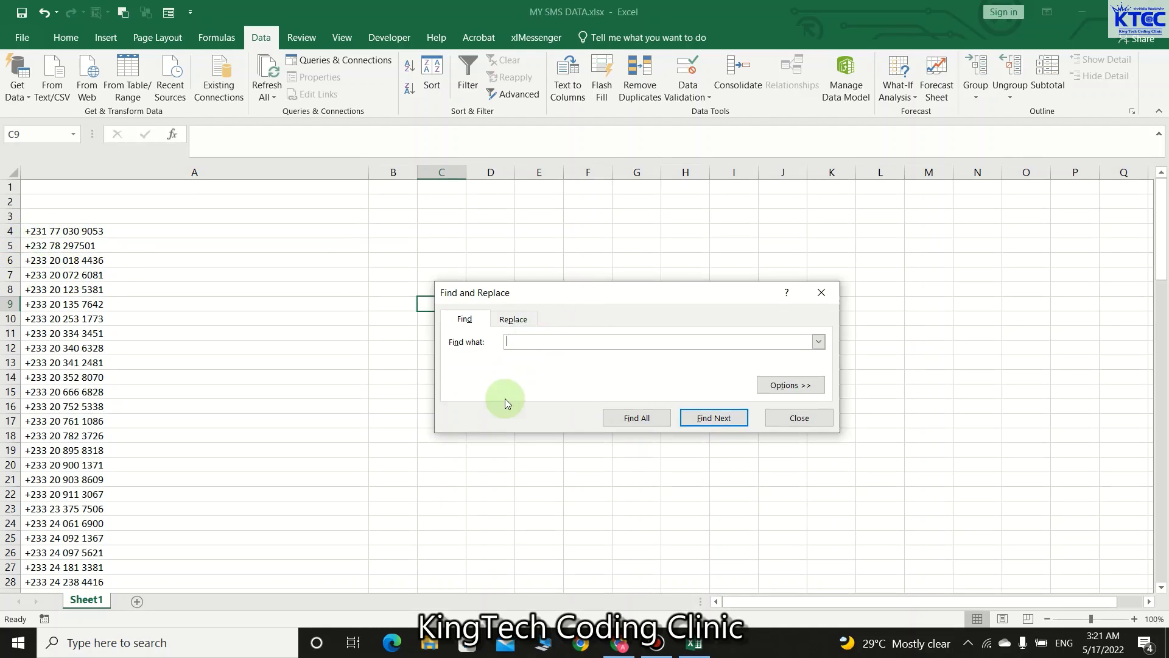
text(+231)
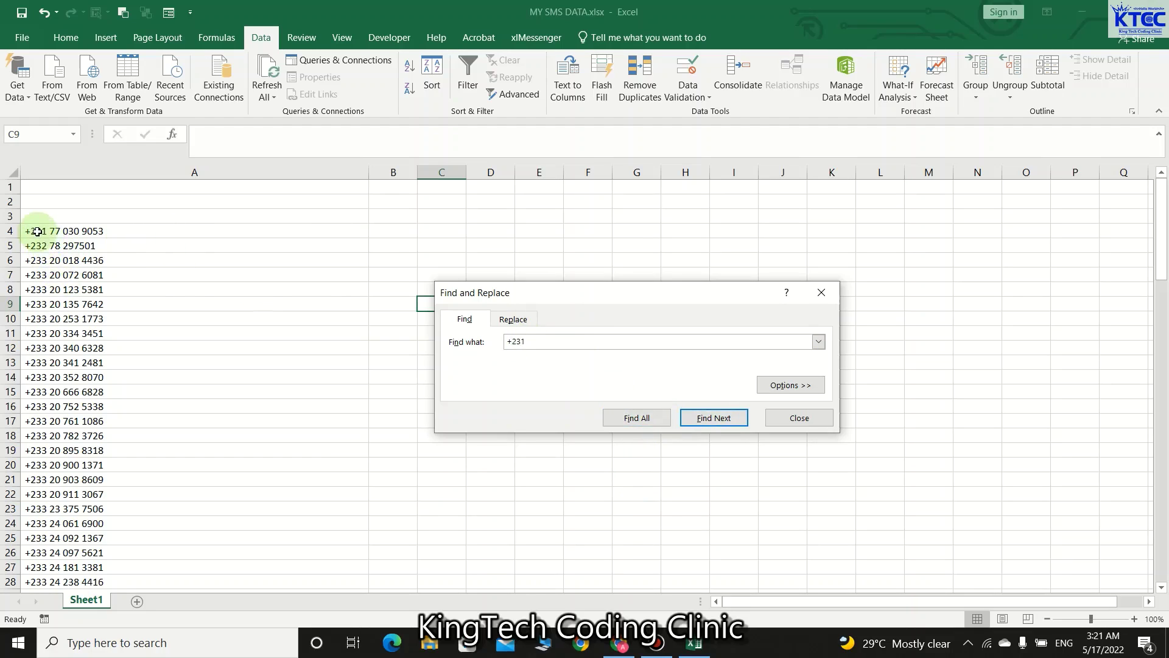
click(637, 418)
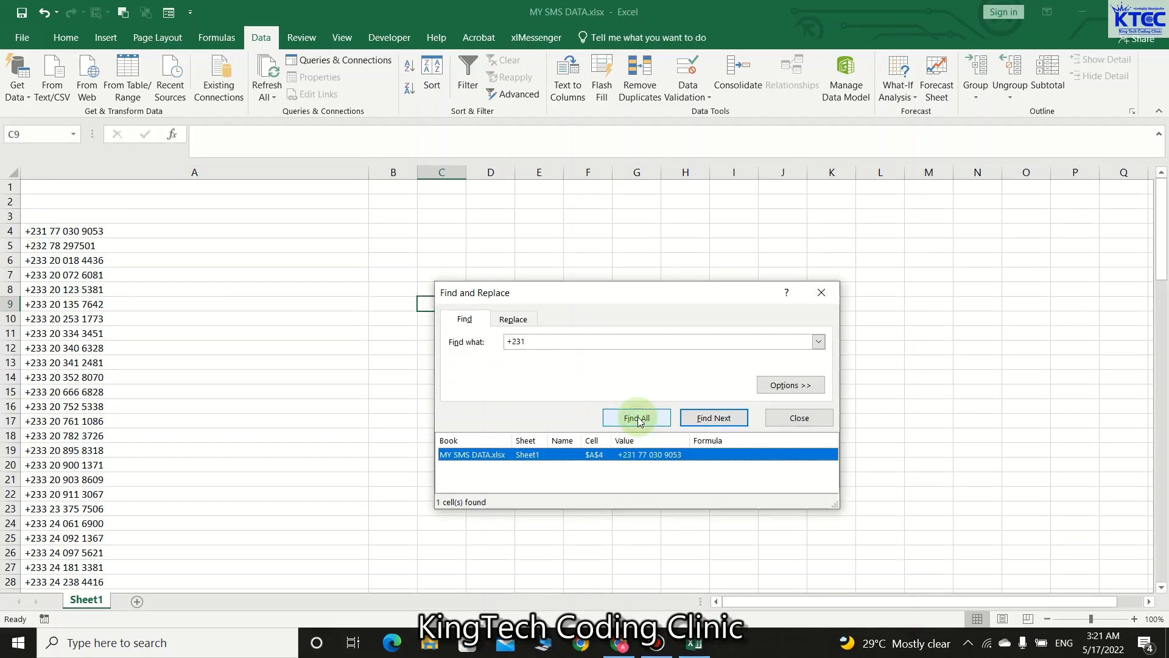
click(513, 320)
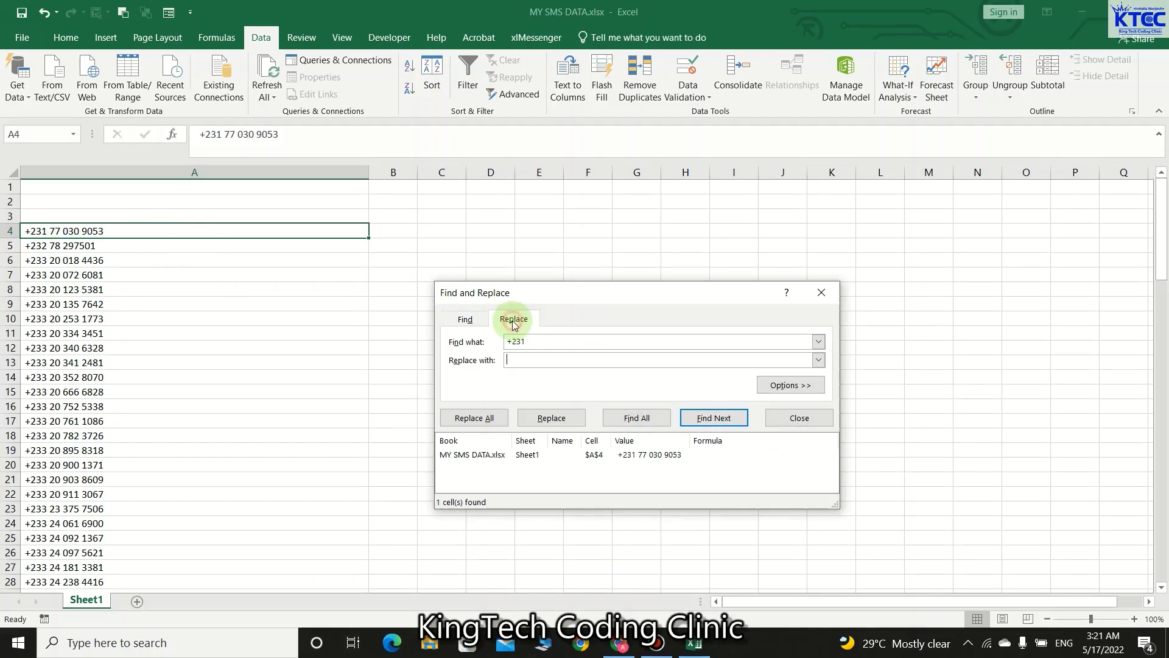
click(520, 360)
text(0)
click(475, 419)
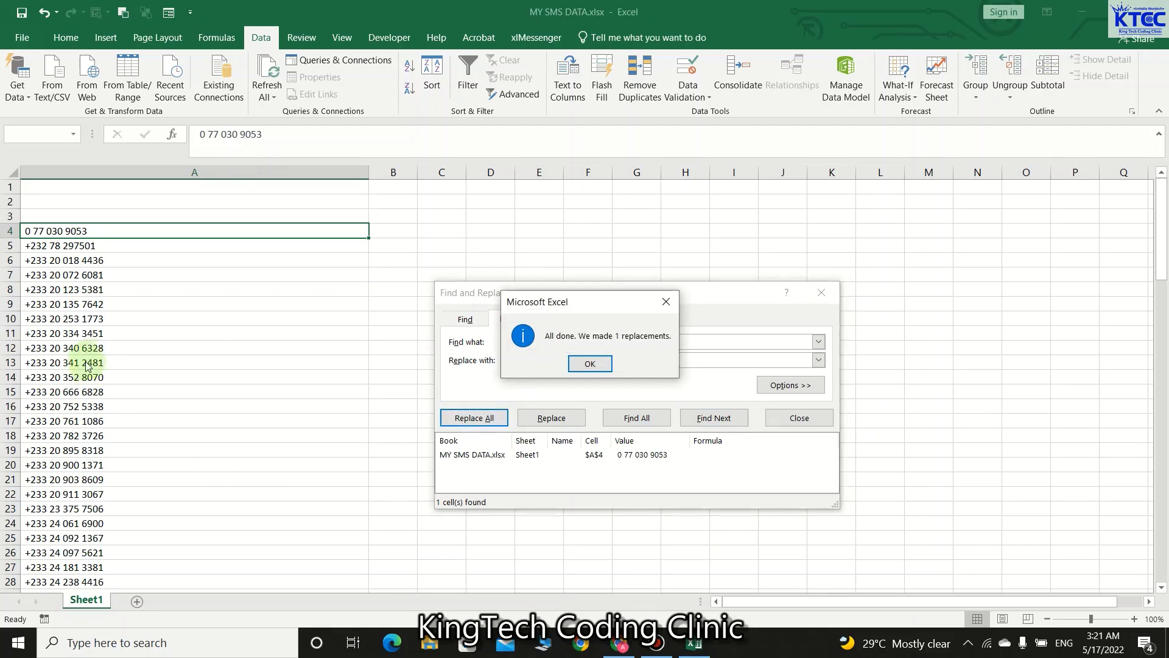
click(591, 363)
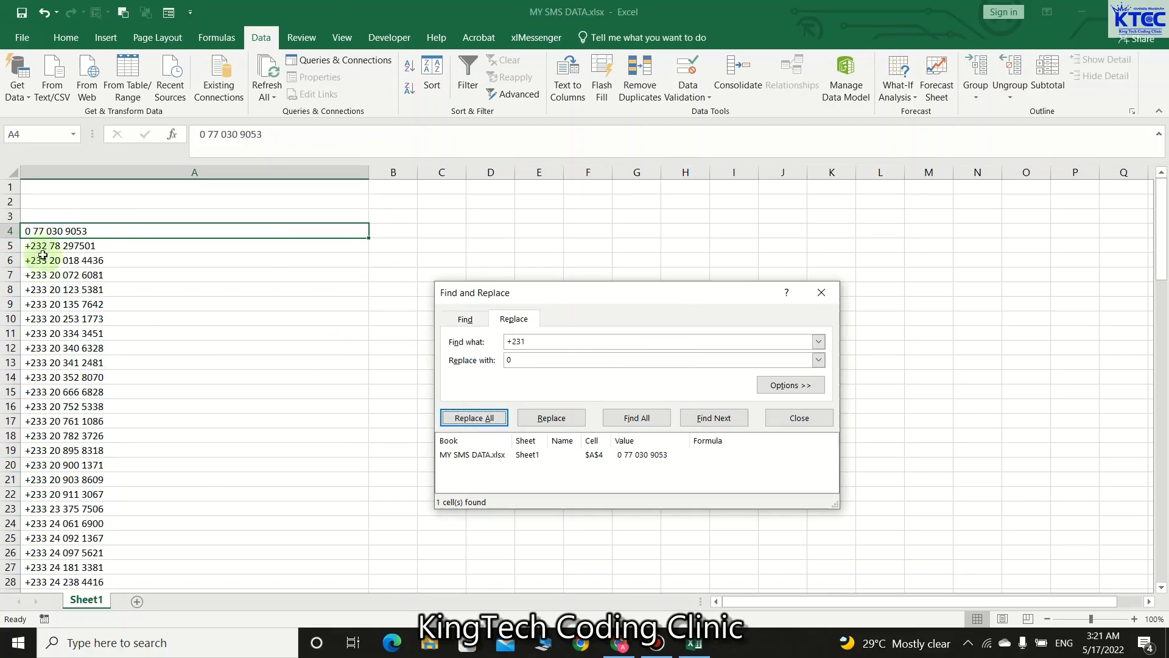
Step: Find the country code +232 in the sheet and replace all its occurrences with 0
click(530, 341)
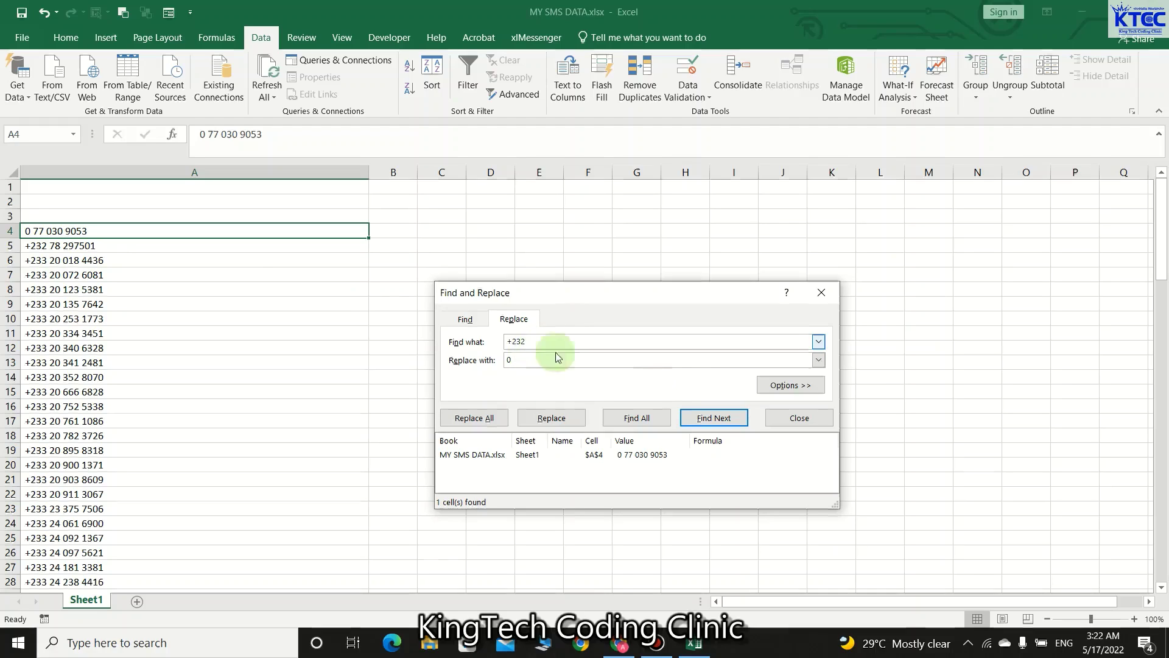
click(636, 418)
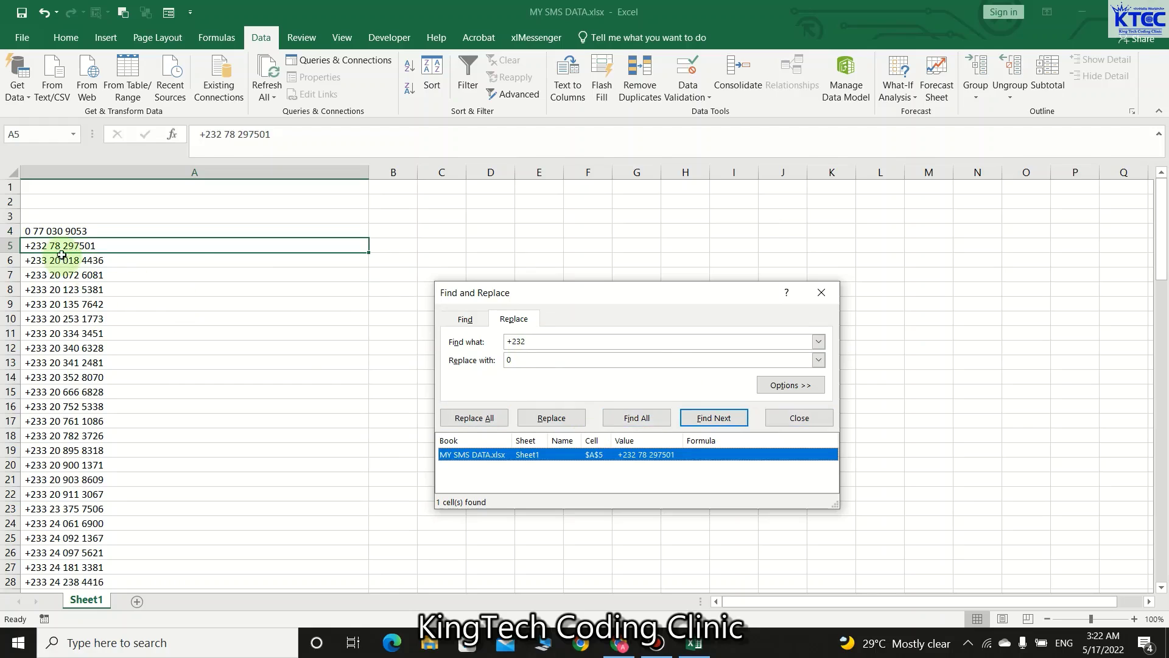
click(532, 358)
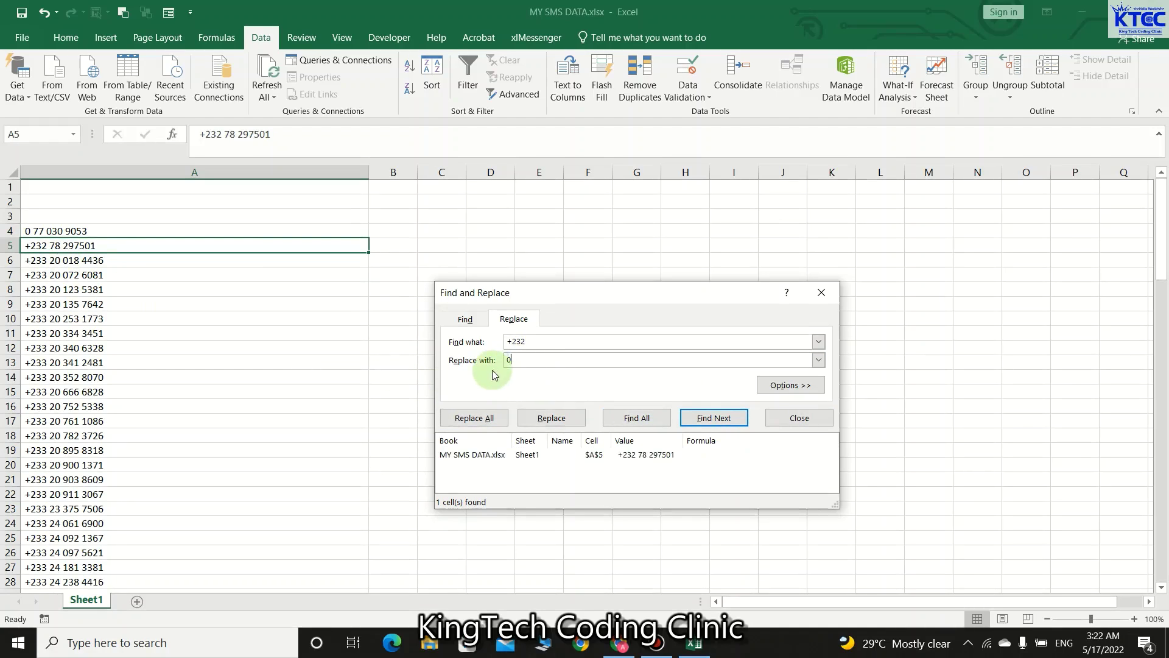
click(478, 418)
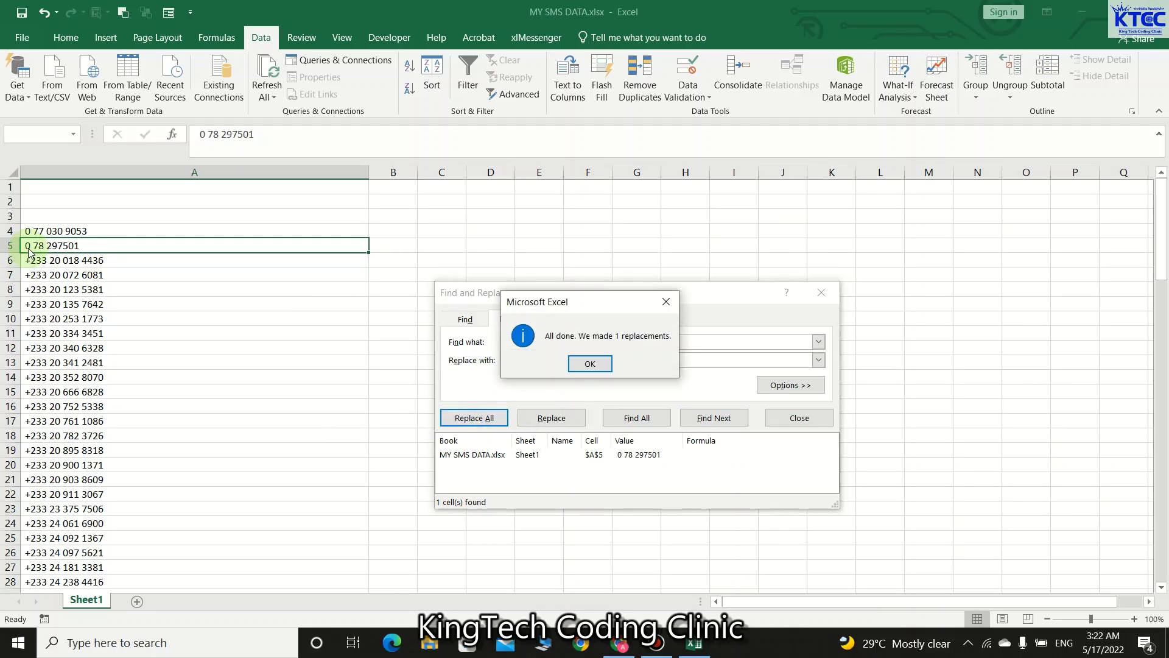
click(605, 368)
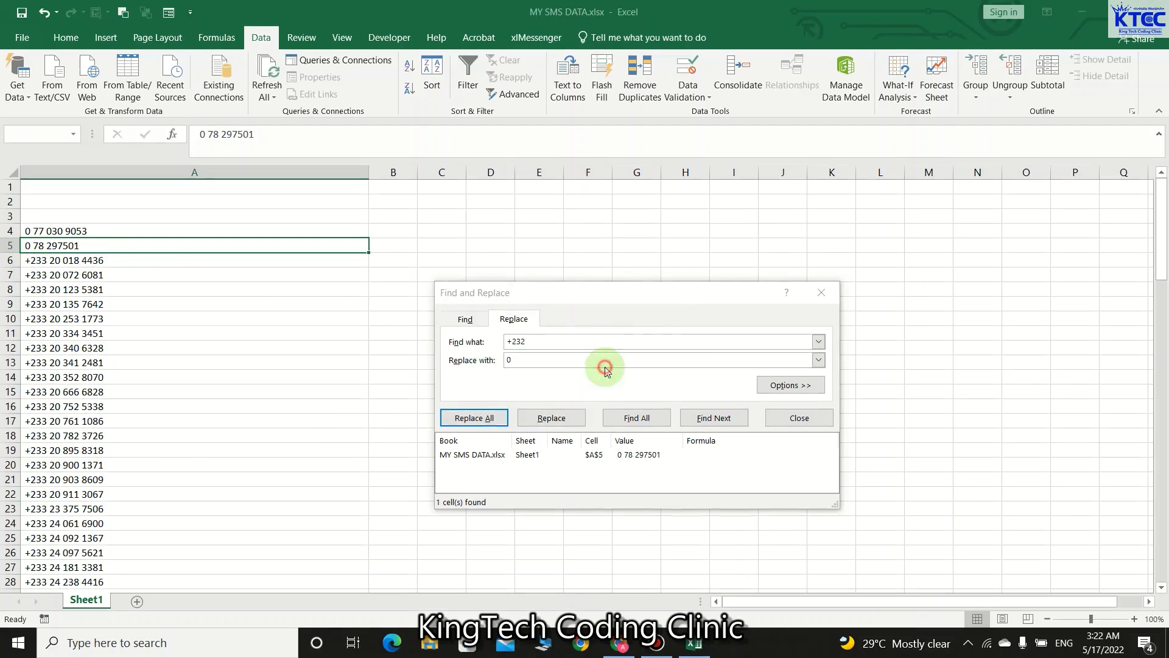
Step: Find the country code +233 in the sheet and replace all its occurrences with 0
click(553, 342)
key(BackSpace)
key(BackSpace)
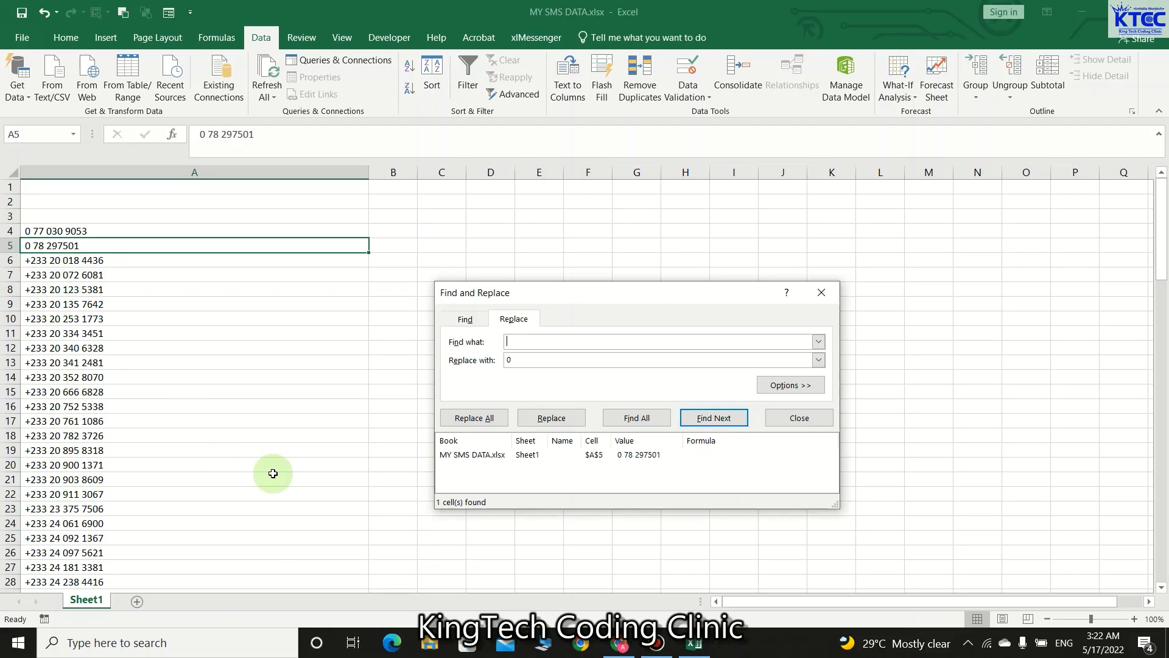
text(+233)
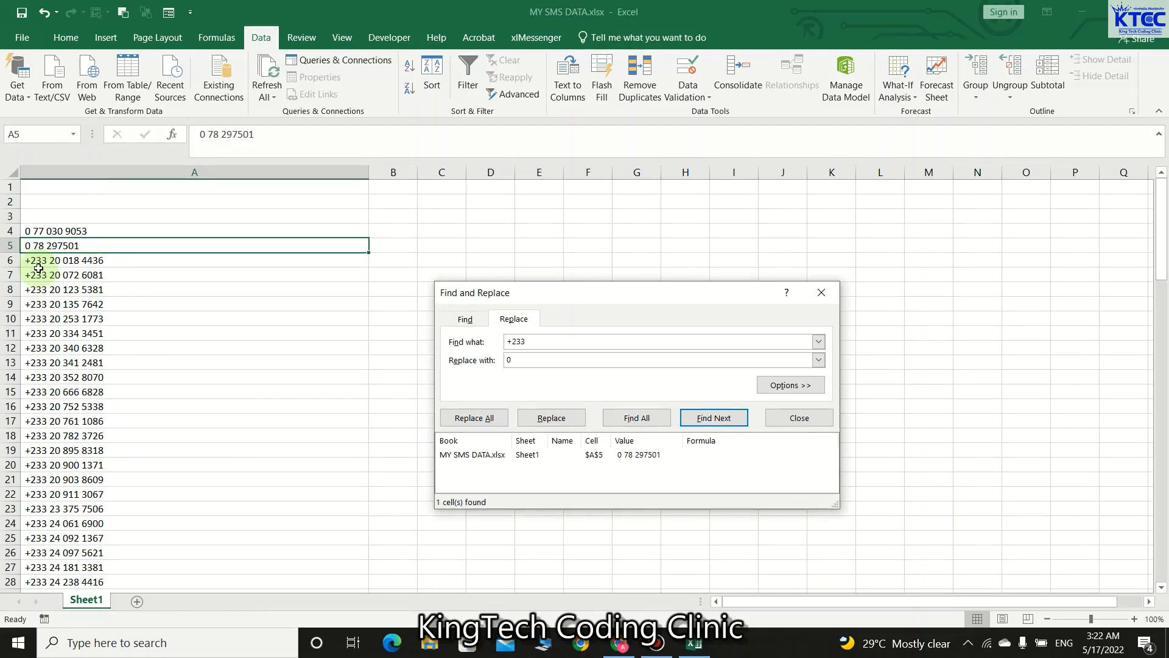
click(645, 420)
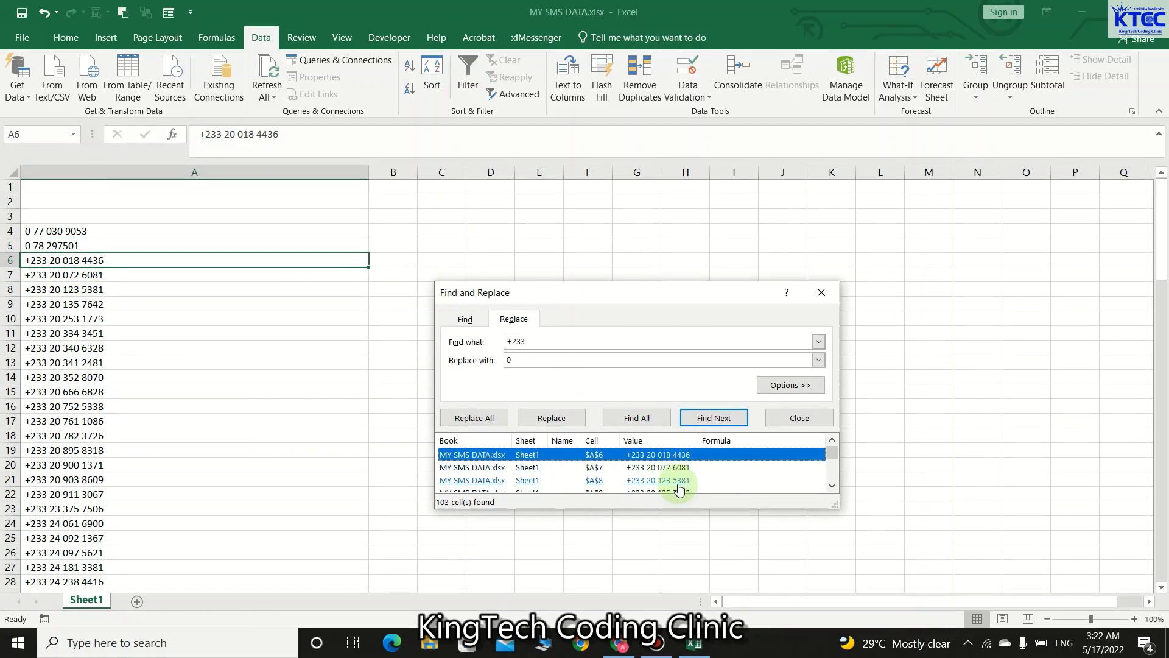
click(523, 363)
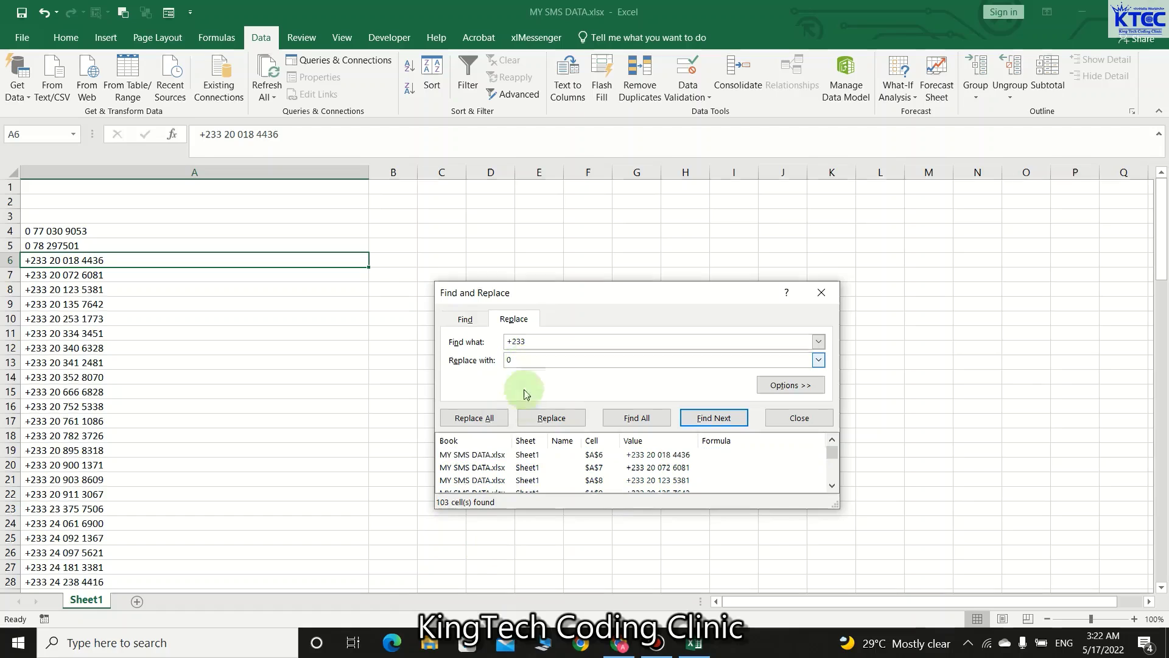
click(488, 420)
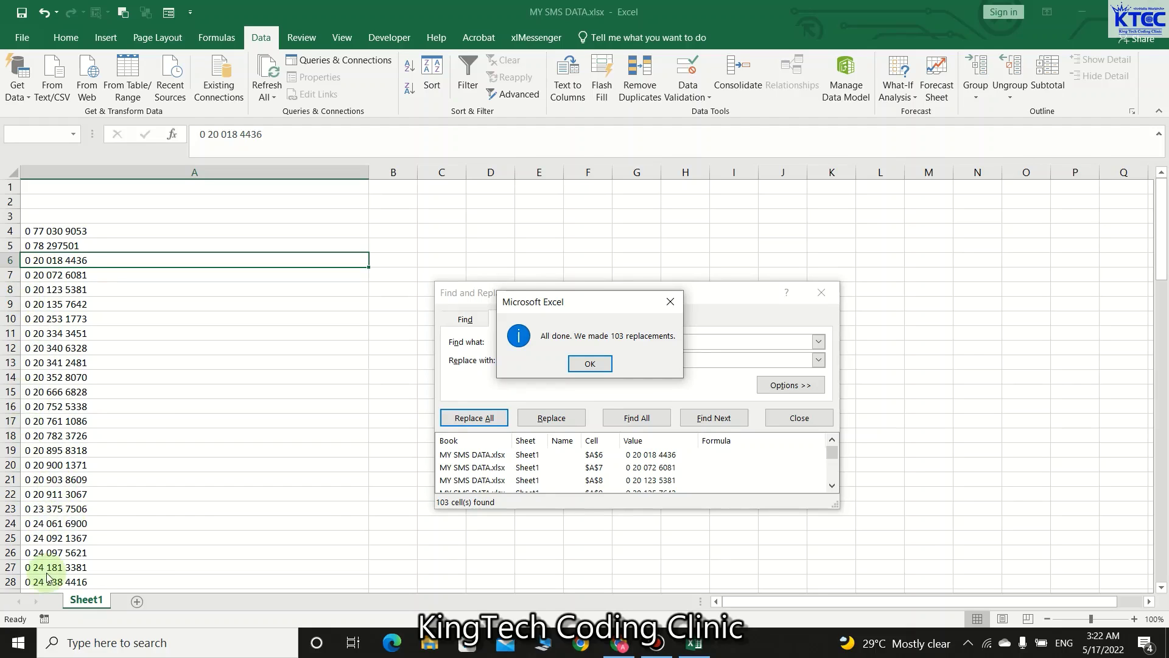
click(586, 364)
Step: Find the country code +234 near the end of the list and replace all its occurrences with 0
scroll(216, 438, down, 9)
scroll(214, 440, down, 11)
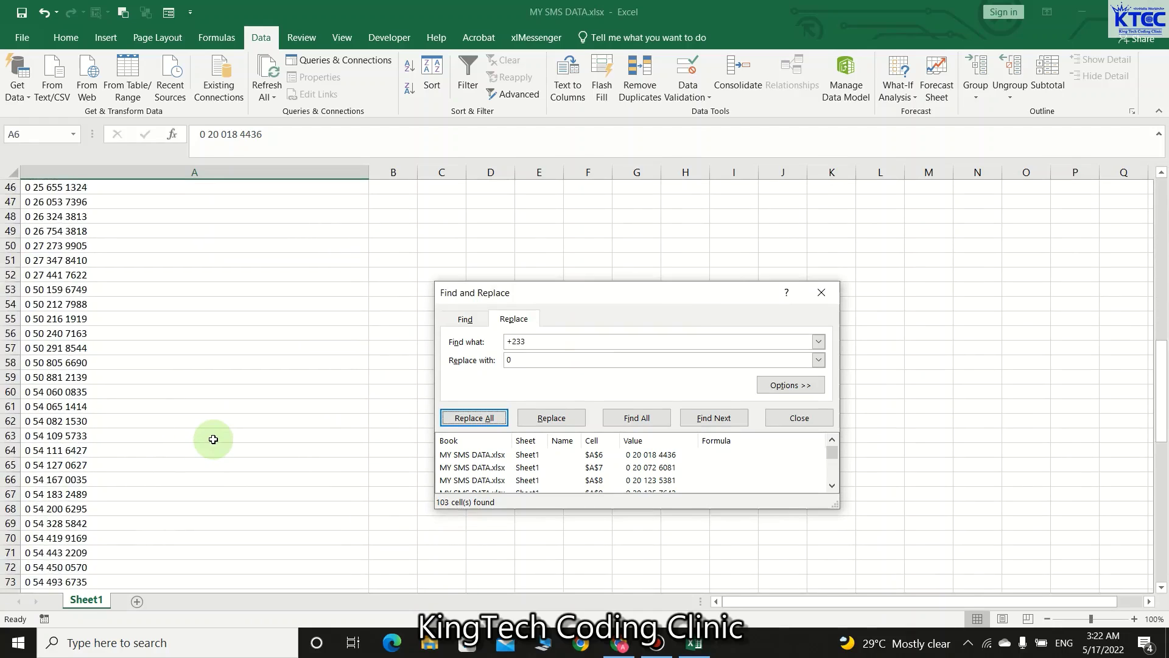
scroll(214, 439, down, 10)
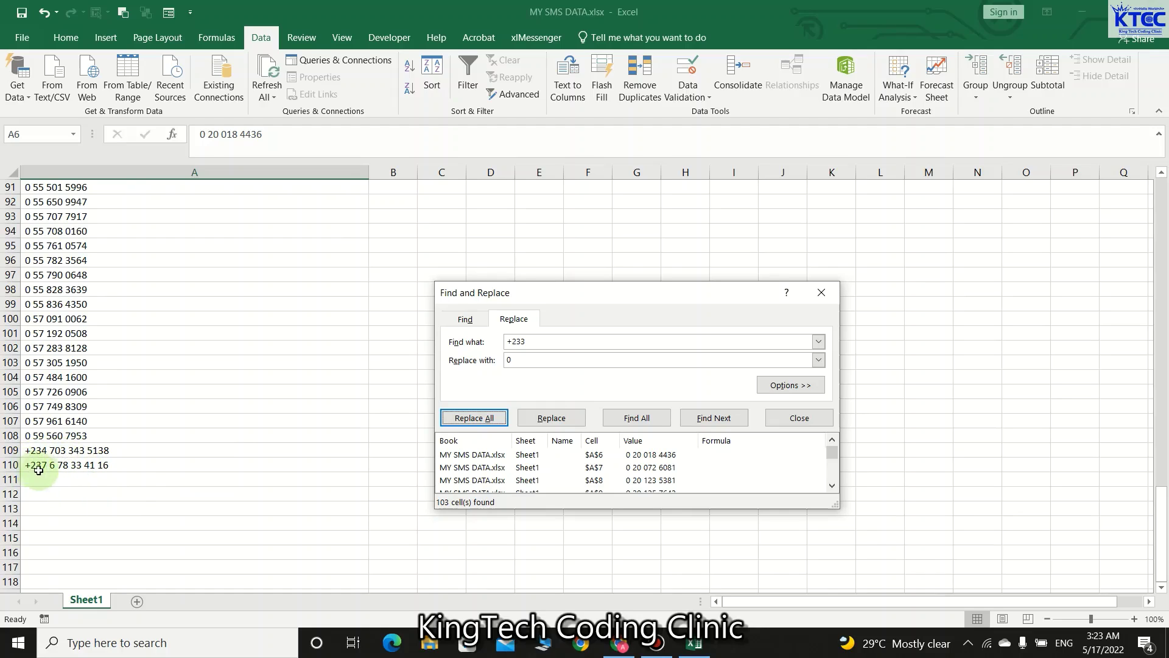
click(546, 340)
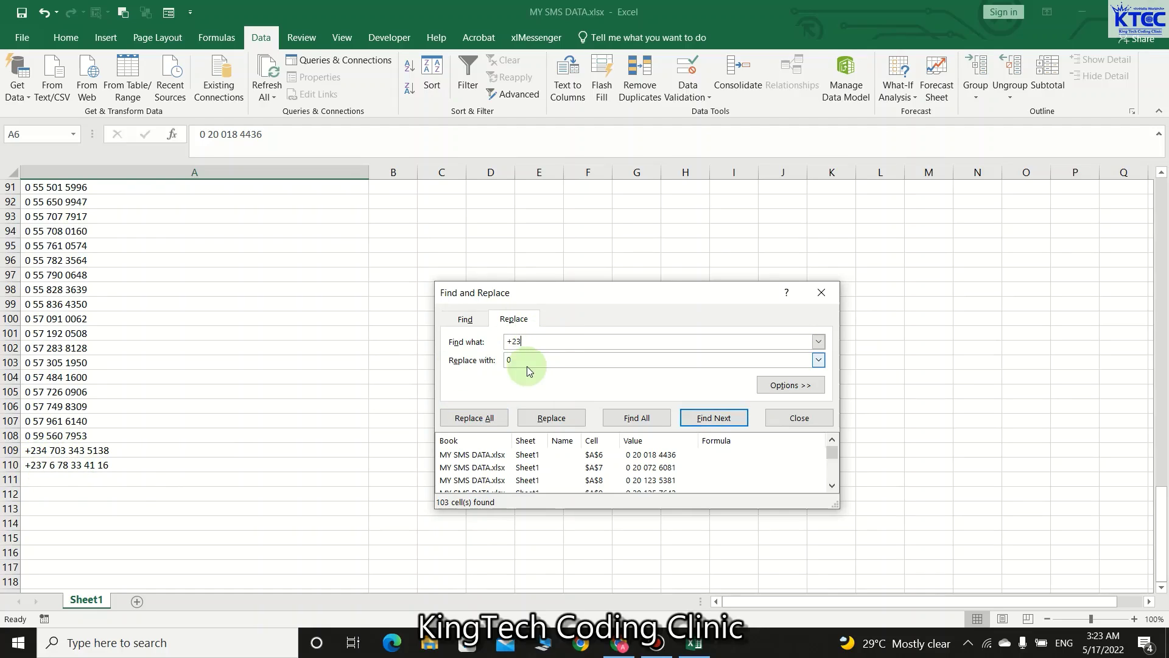
click(637, 419)
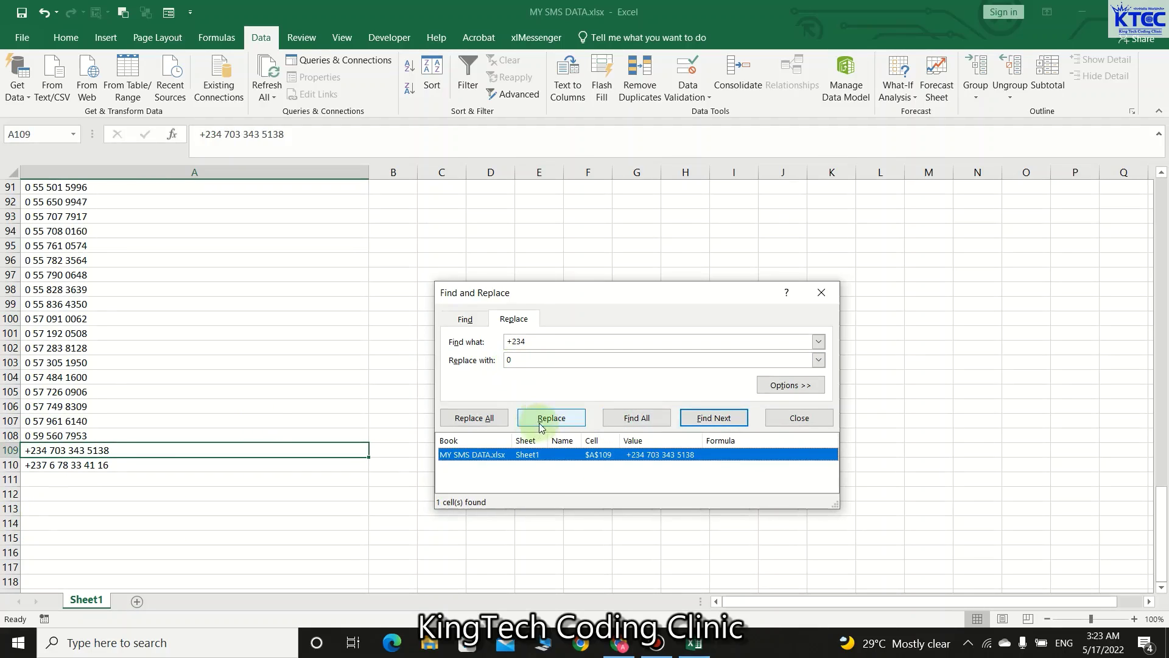
click(473, 419)
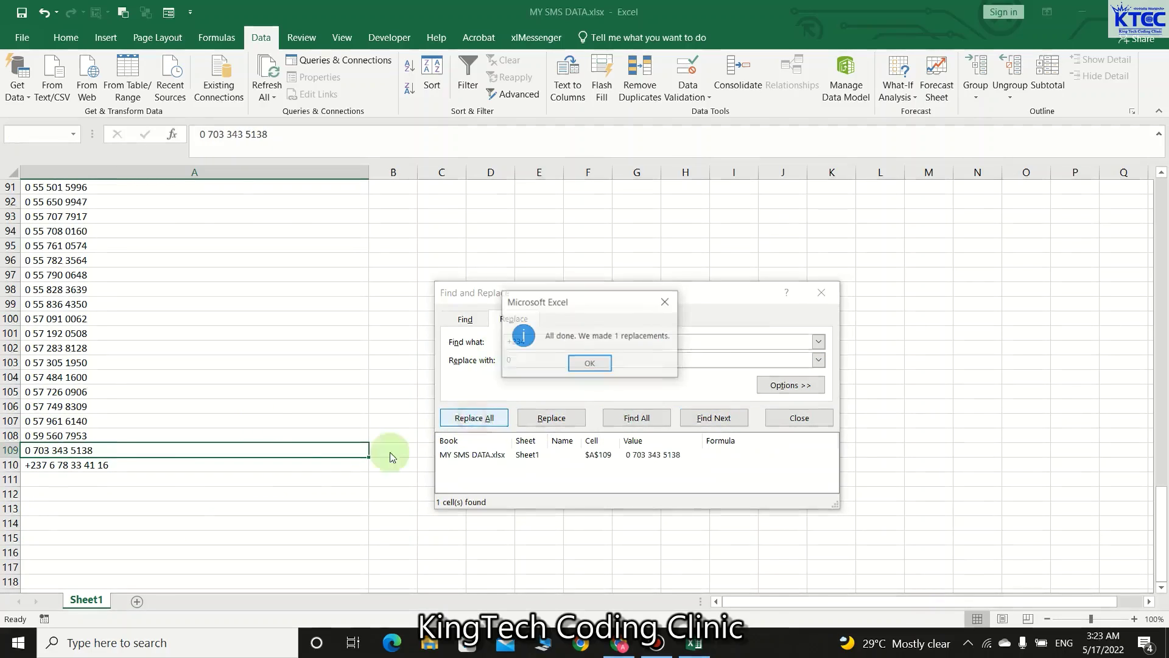
click(590, 363)
Step: Replace all occurrences of the country code +237 with 0 and close Find and Replace
click(539, 345)
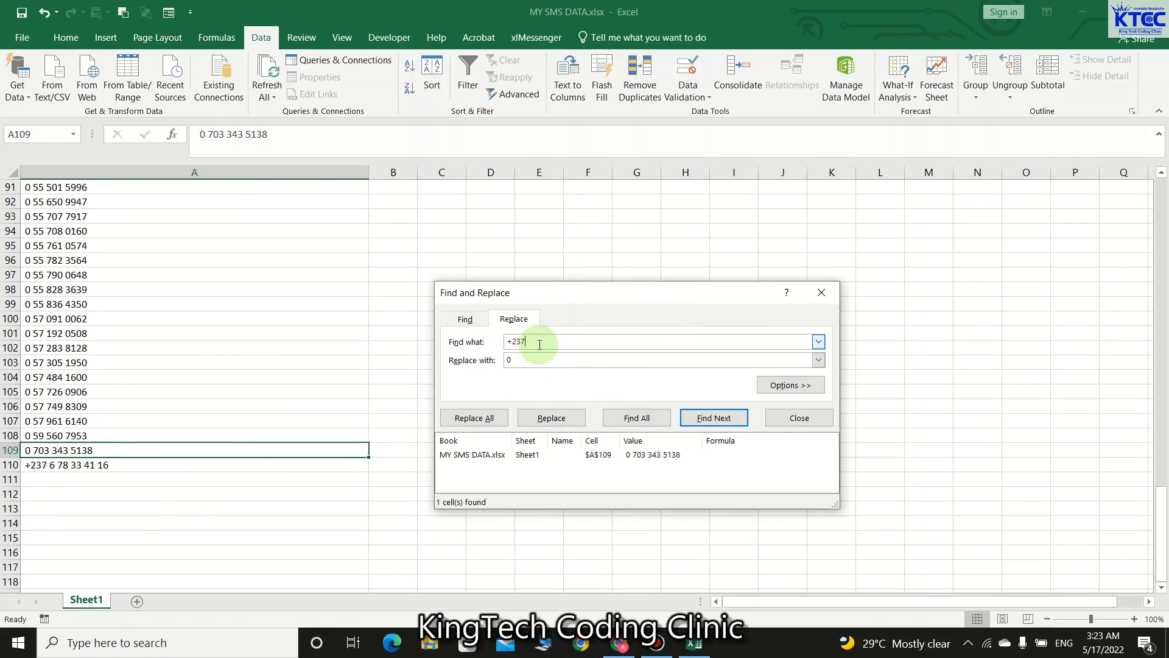
click(637, 420)
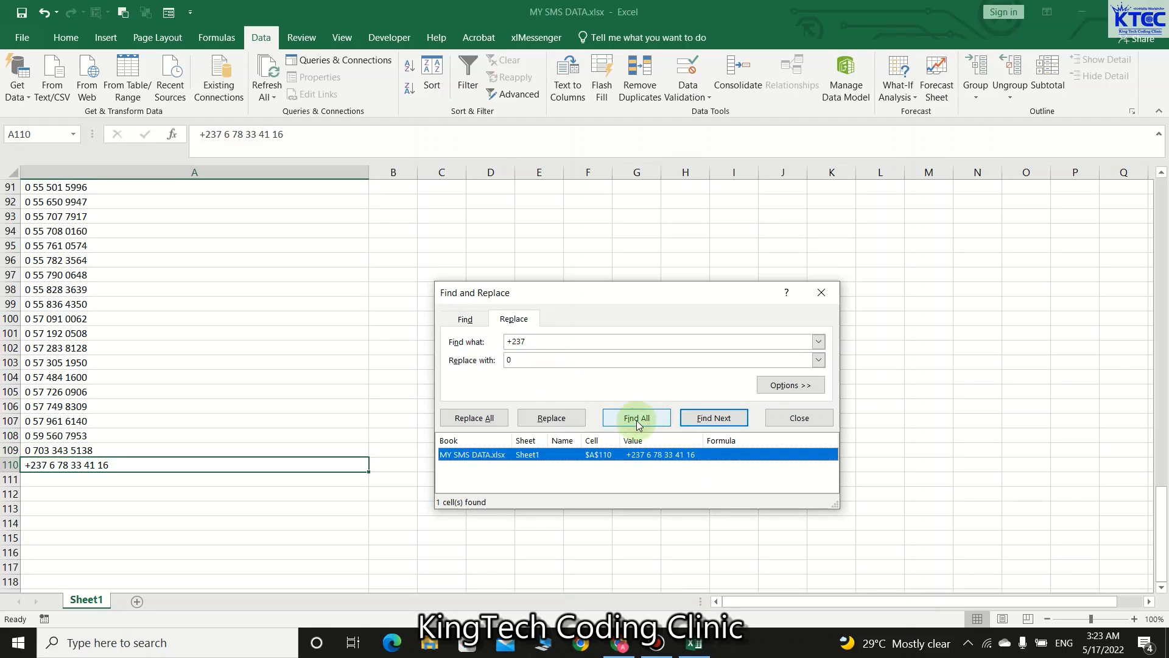
click(471, 419)
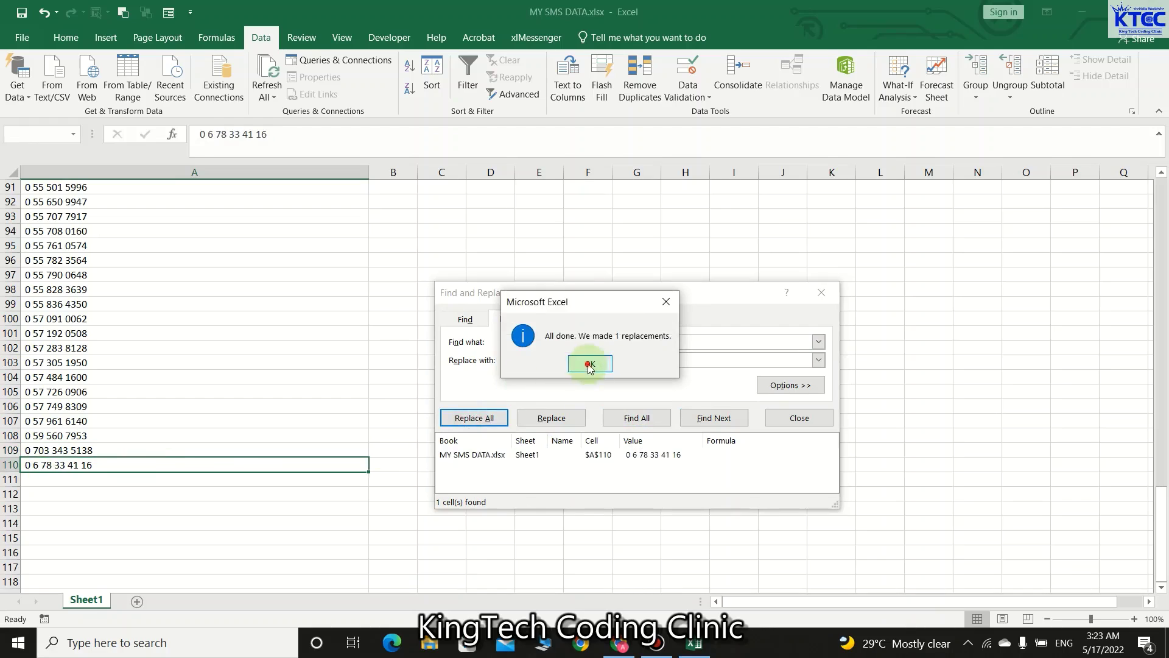
click(590, 365)
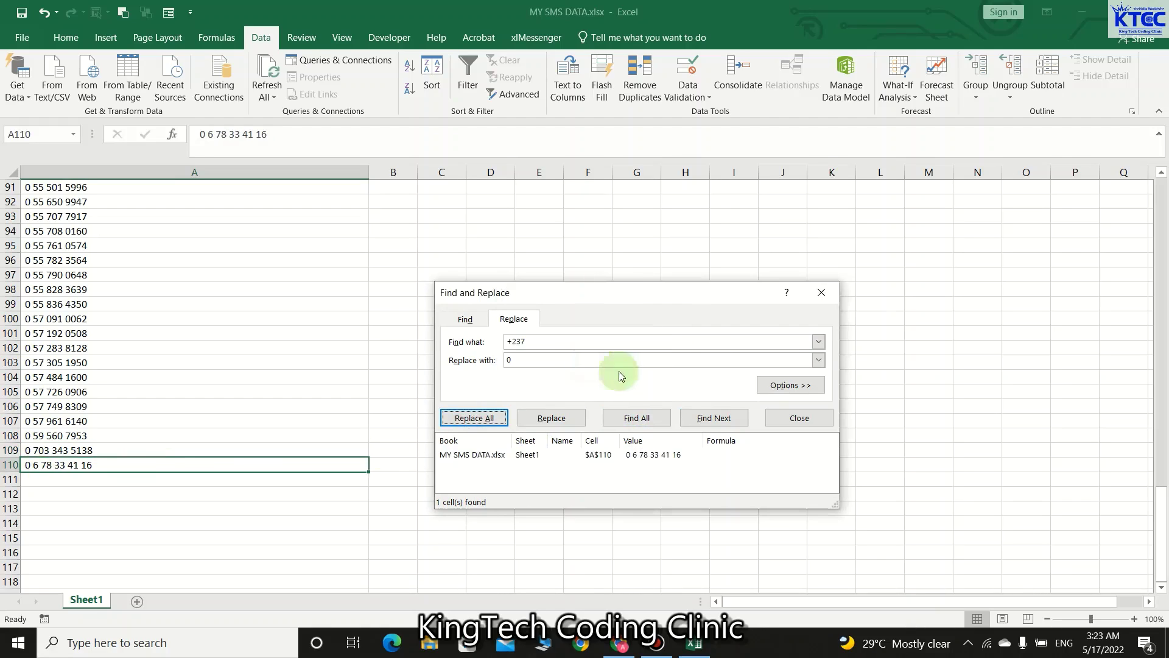
click(825, 294)
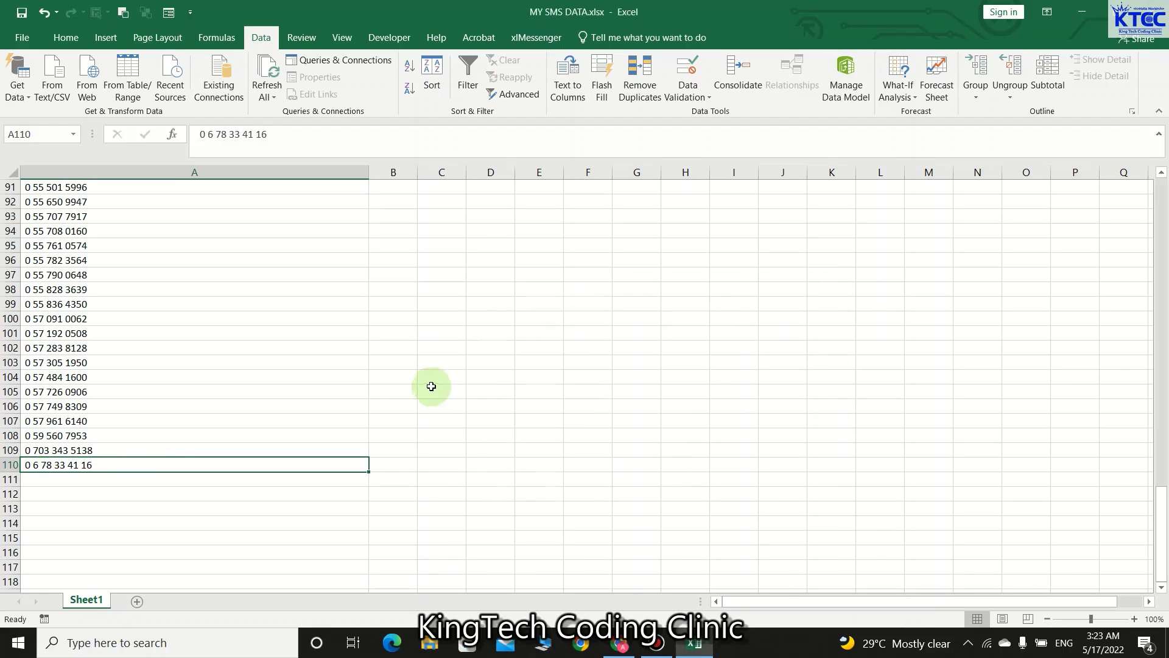
Step: Insert an empty column before the phone numbers, narrowing the number column and widening the new column A
click(433, 390)
scroll(335, 414, up, 2)
scroll(335, 414, up, 20)
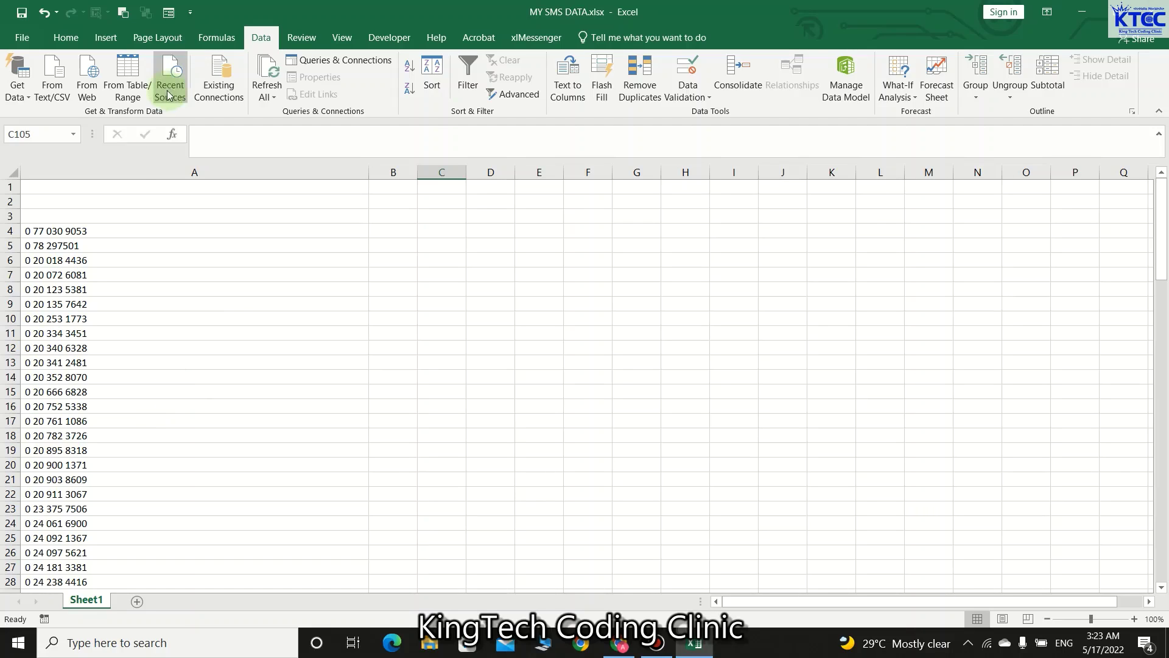
right_click(144, 167)
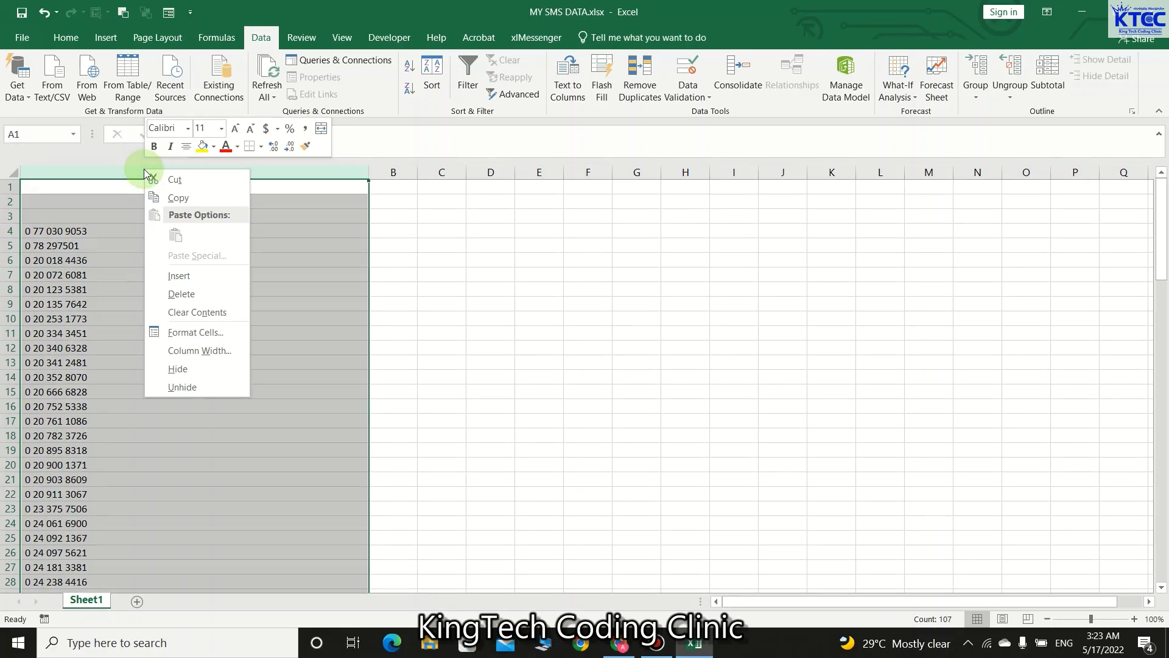
key(Escape)
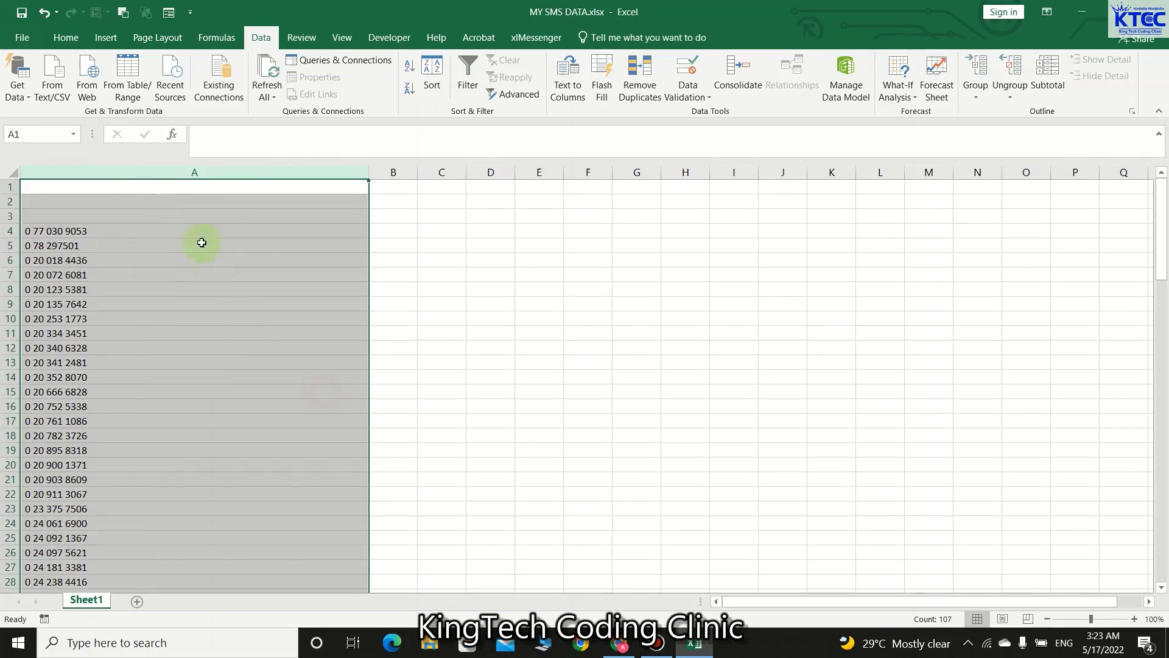
right_click(154, 170)
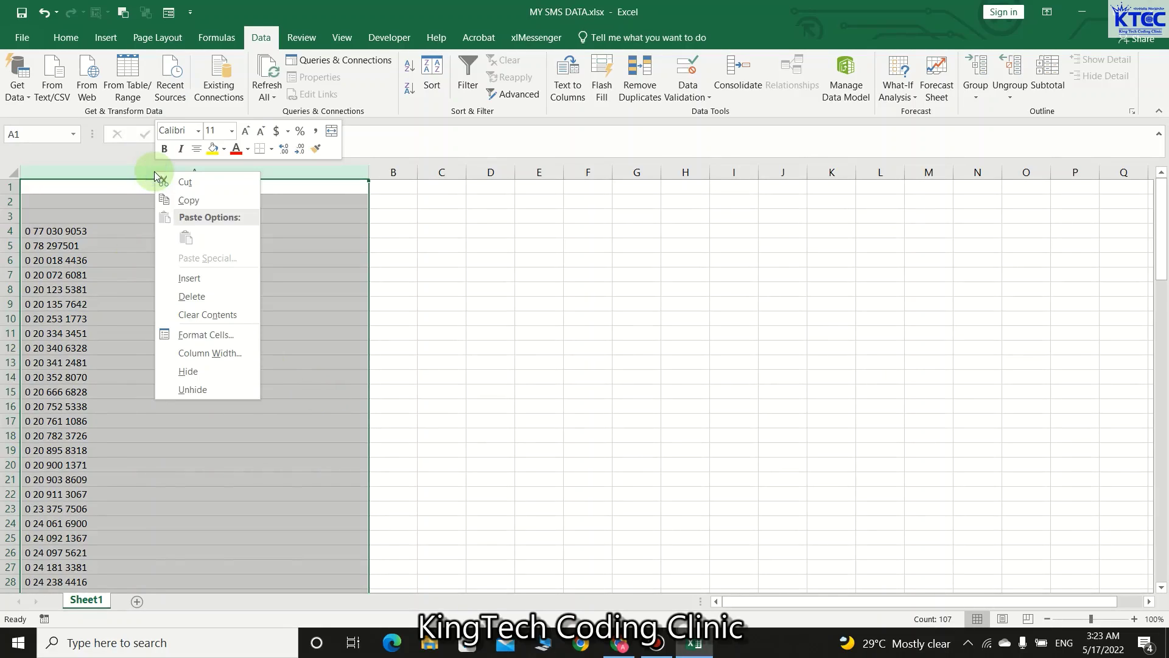
click(188, 278)
click(356, 295)
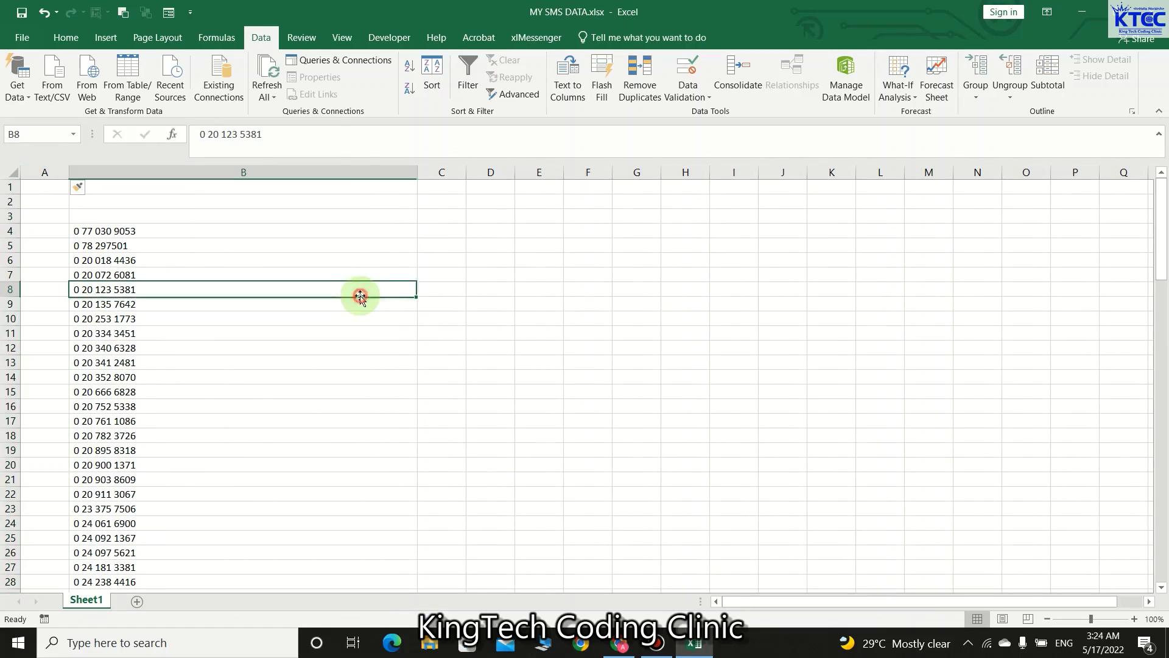
drag(413, 172, 177, 196)
drag(71, 172, 129, 175)
Step: Enter the headings NAMES in cell A3 and CONTACT in cell B3
click(71, 220)
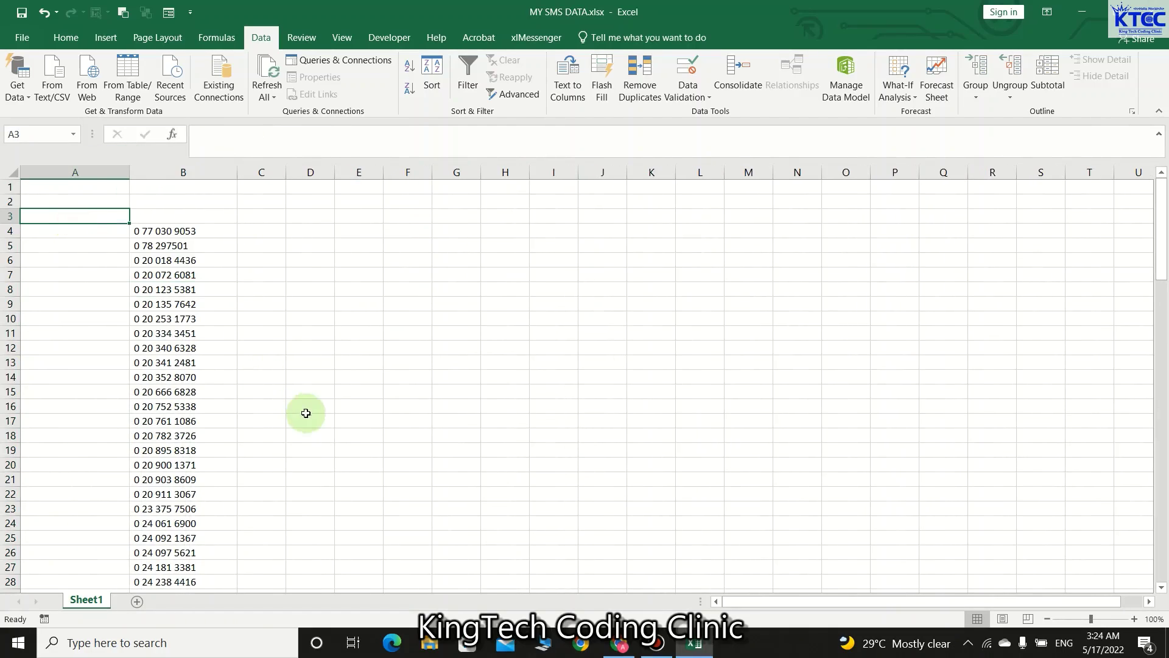
text(NAMES)
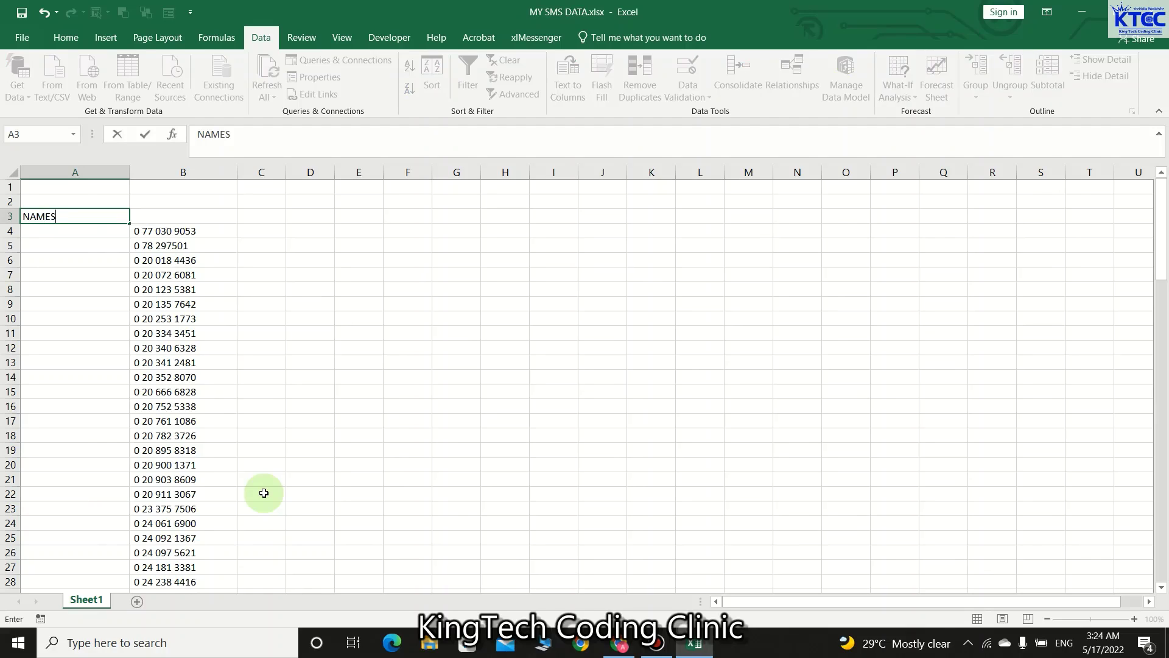
click(201, 215)
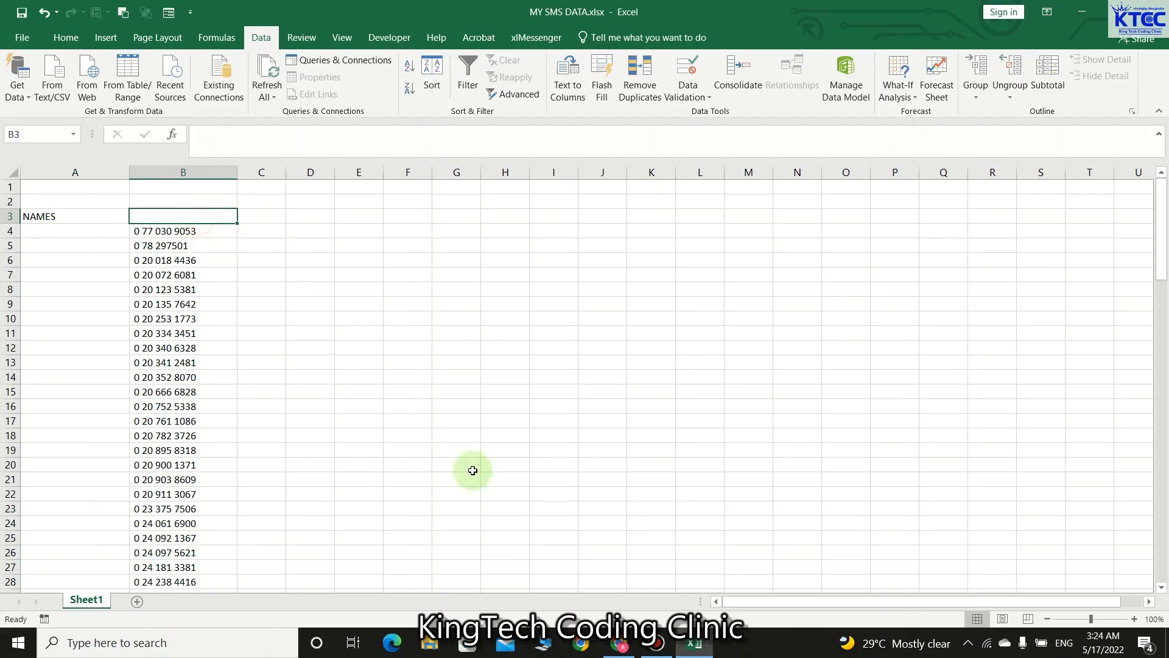
text(CONTACT)
click(491, 405)
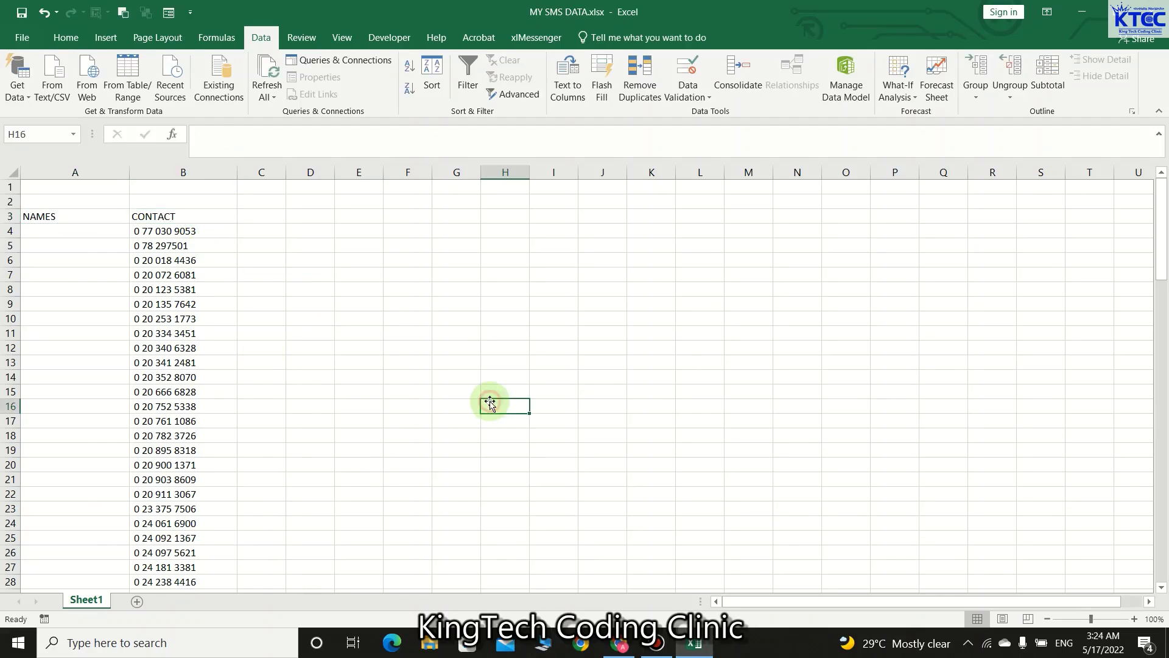
Step: Delete the two empty rows above the NAMES and CONTACT headings
click(10, 187)
right_click(10, 187)
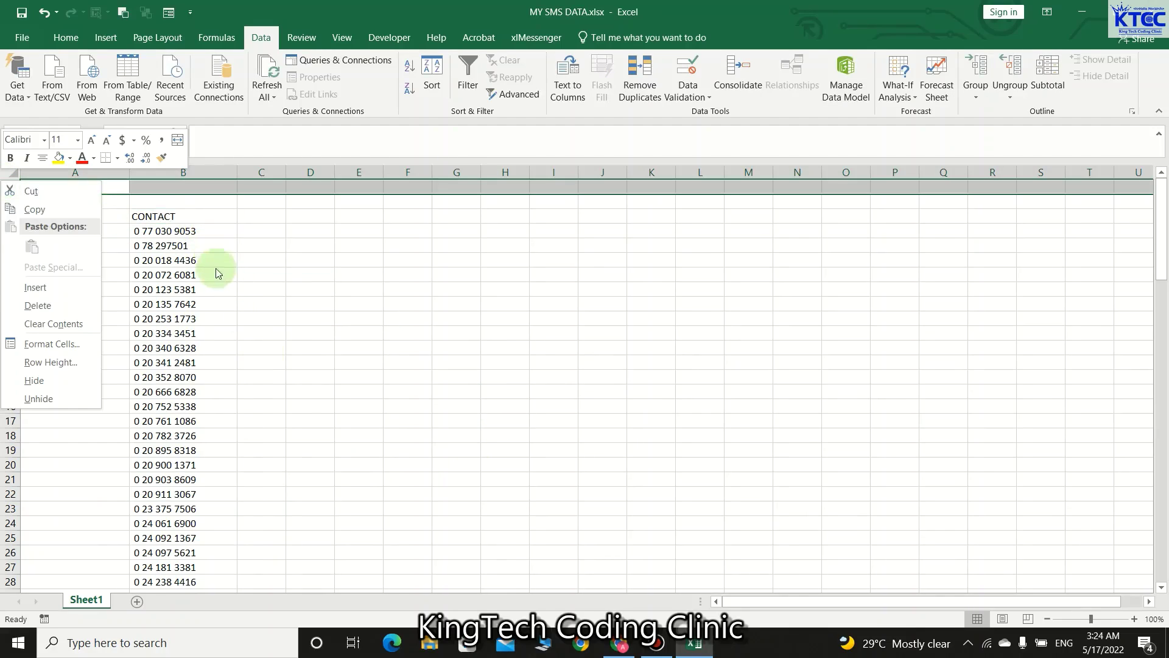
click(55, 311)
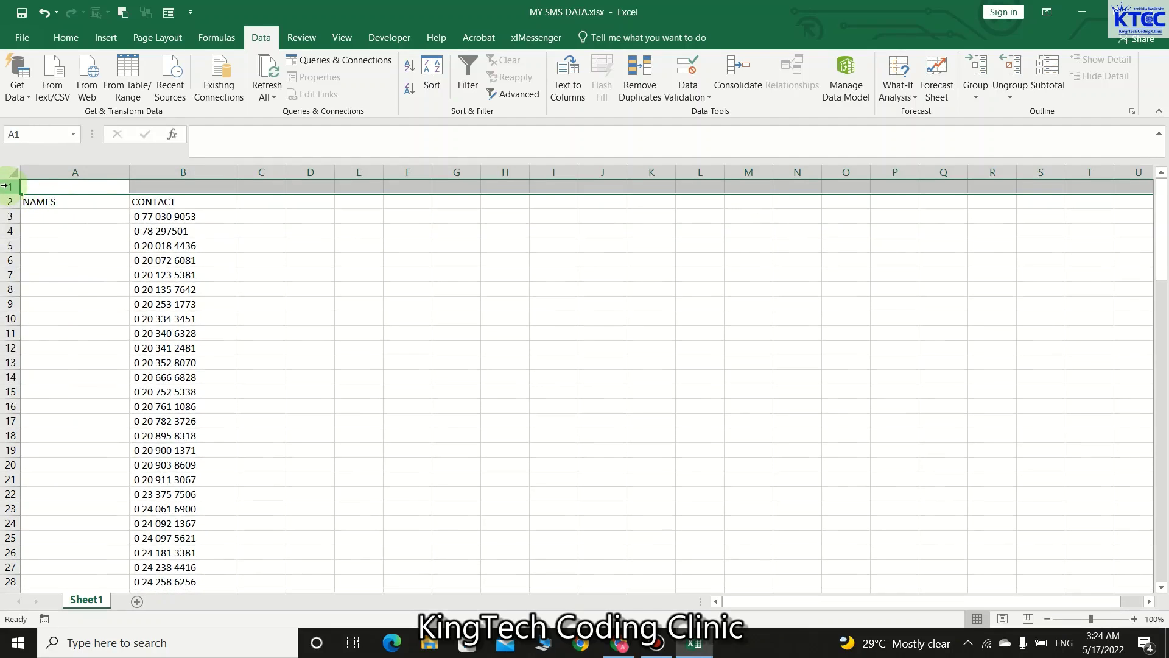
right_click(5, 186)
click(55, 309)
click(347, 276)
Step: Enter Sir/Miss/Madam in cell A2 under the NAMES heading
click(42, 204)
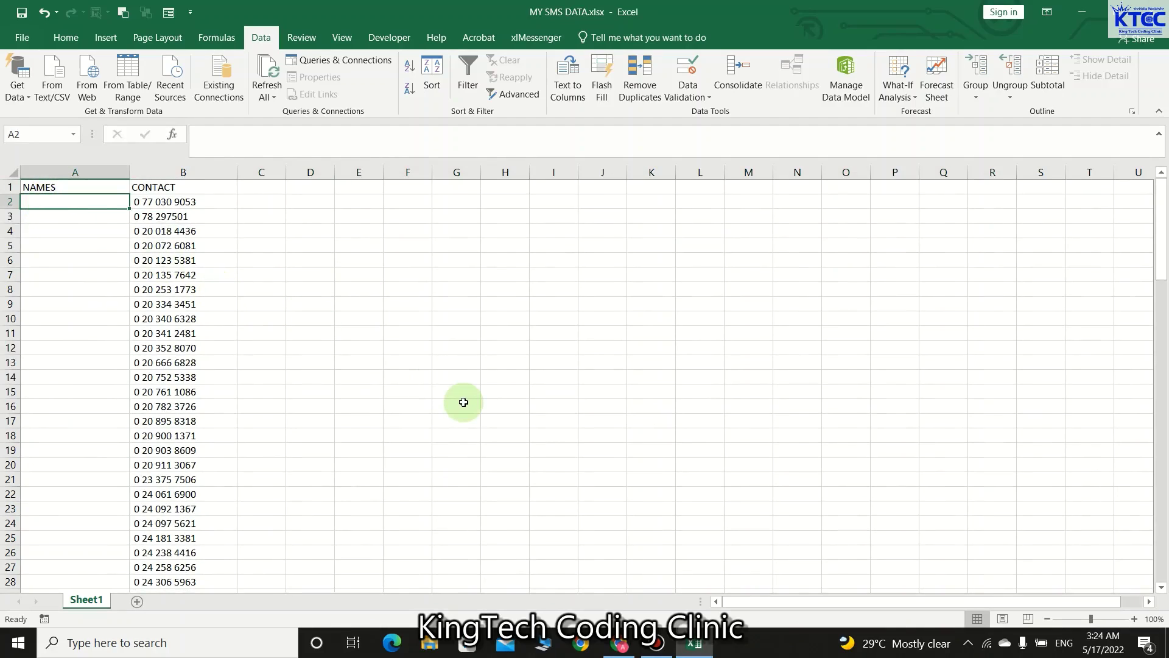
text(Sir/)
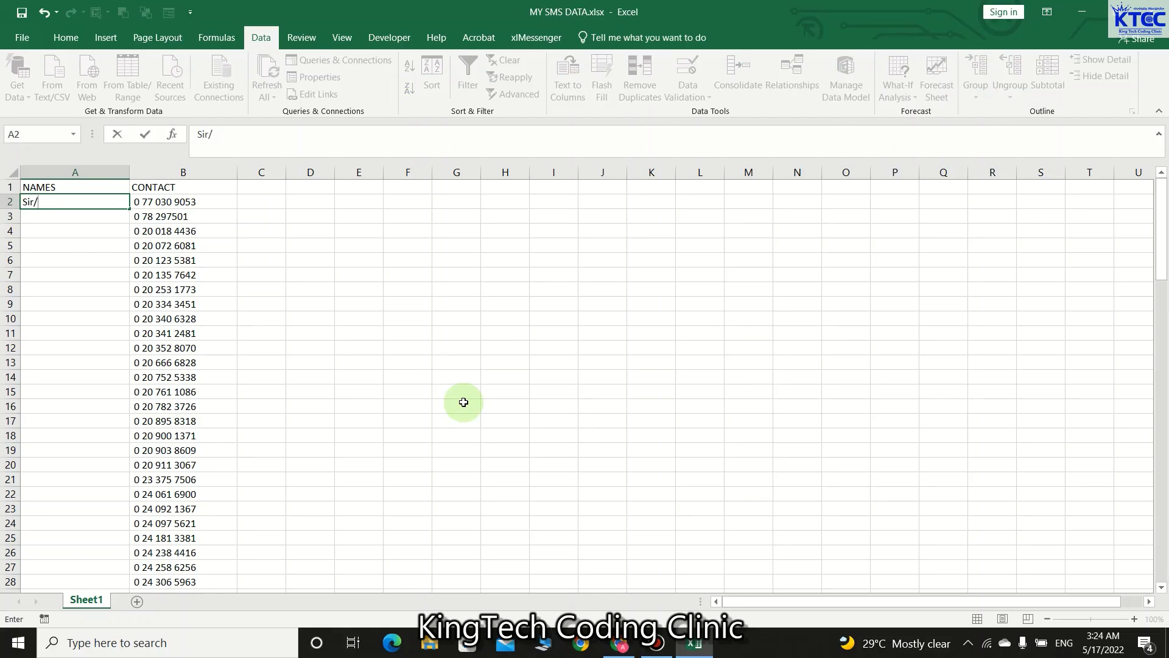
text(Miss/Madam)
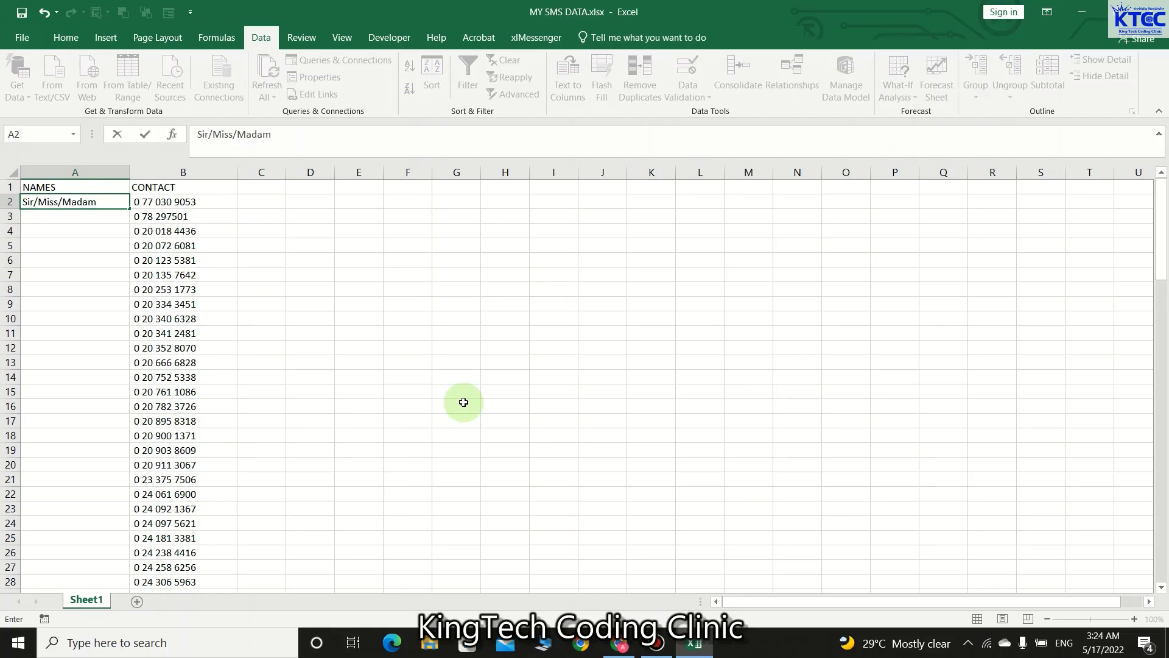
click(464, 402)
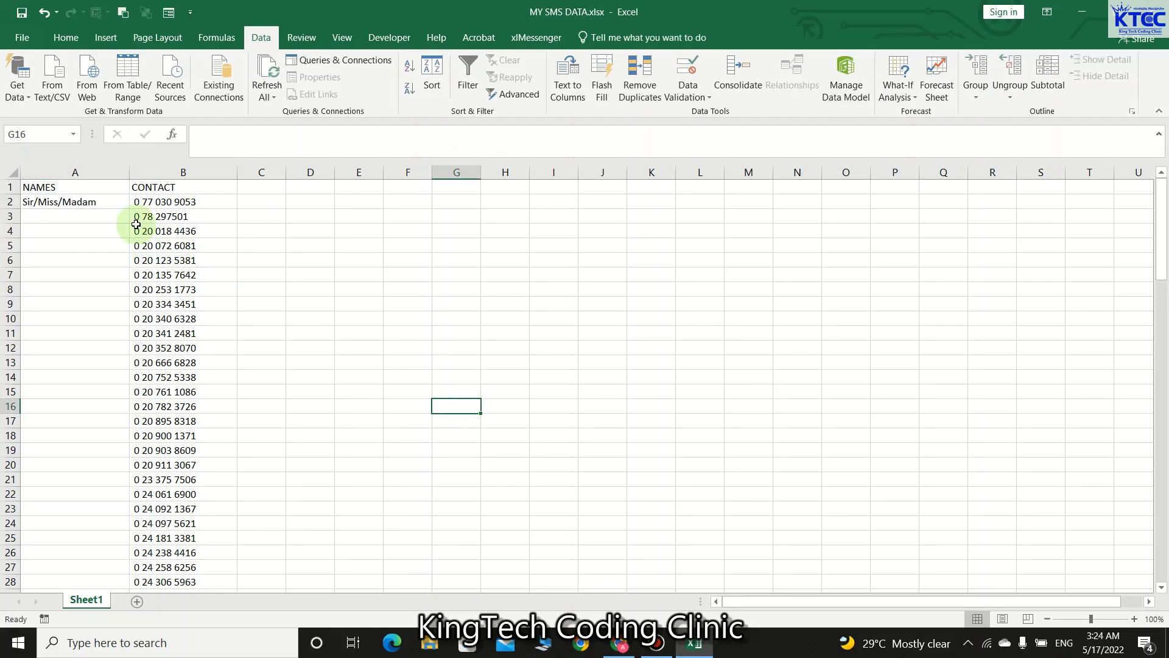
Step: Fill Sir/Miss/Madam from cell A2 down the NAMES column for every listed contact
click(117, 203)
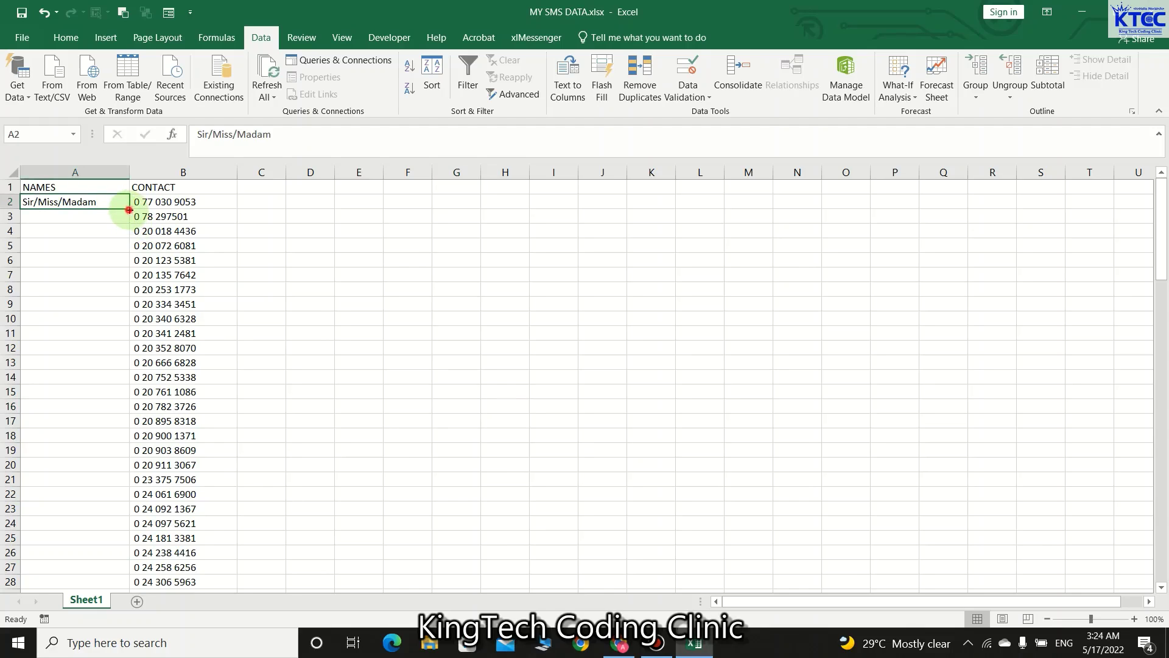
double_click(129, 210)
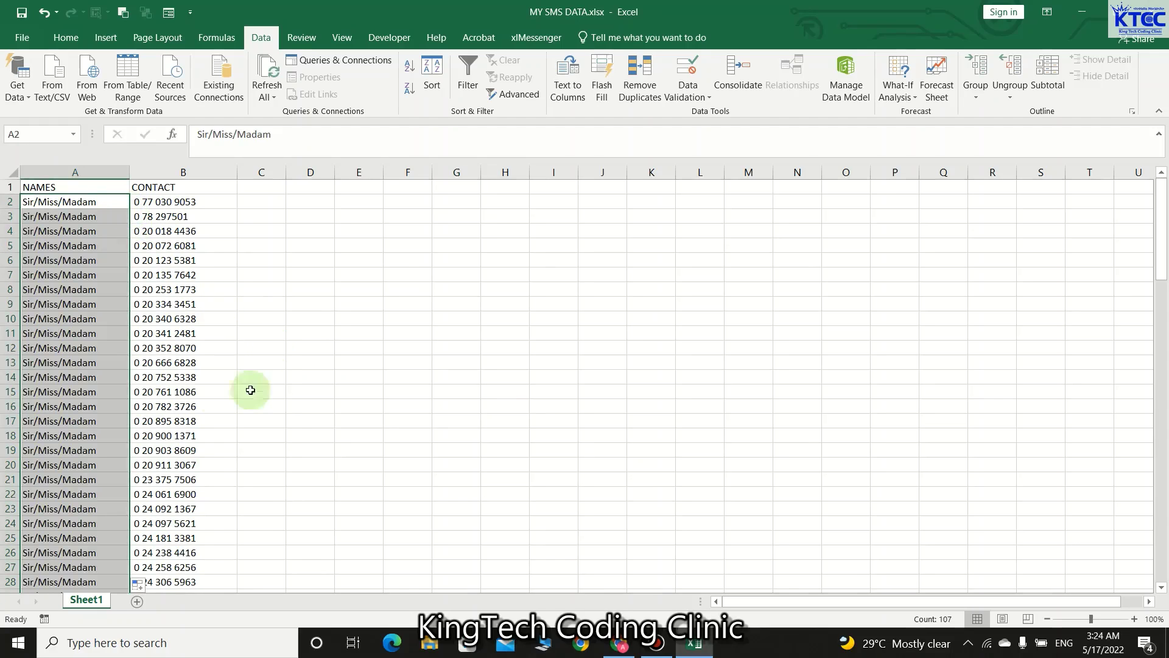
click(328, 304)
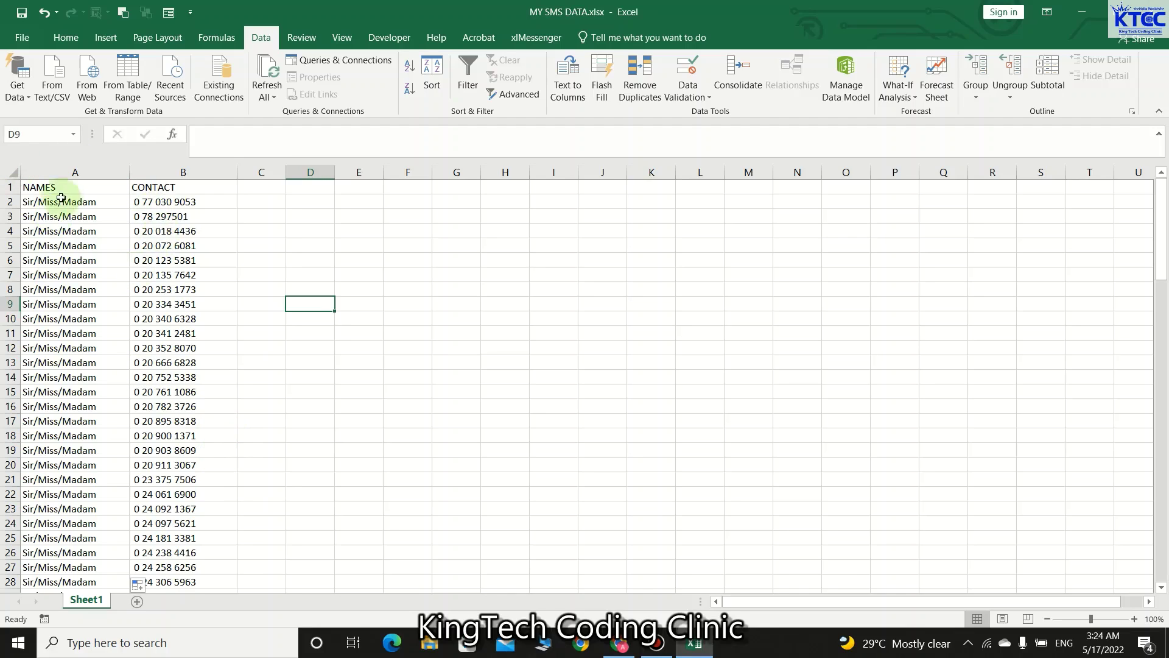
Step: Give the NAMES and CONTACT header cells a dark blue fill and white font colour
drag(48, 187, 148, 185)
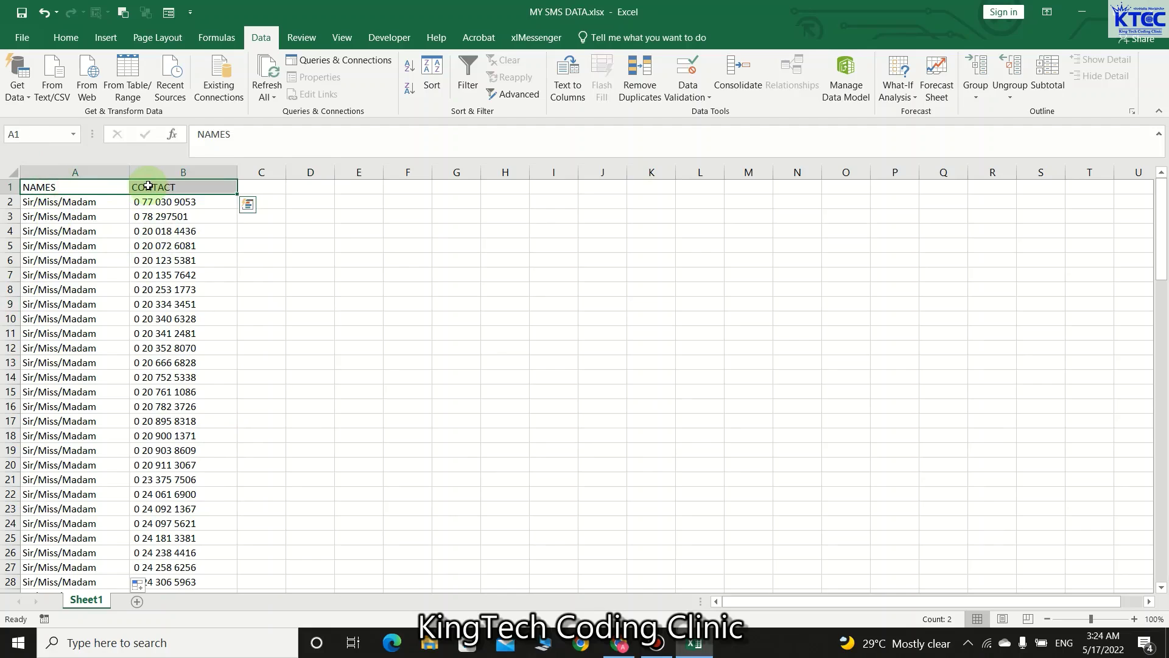
click(66, 38)
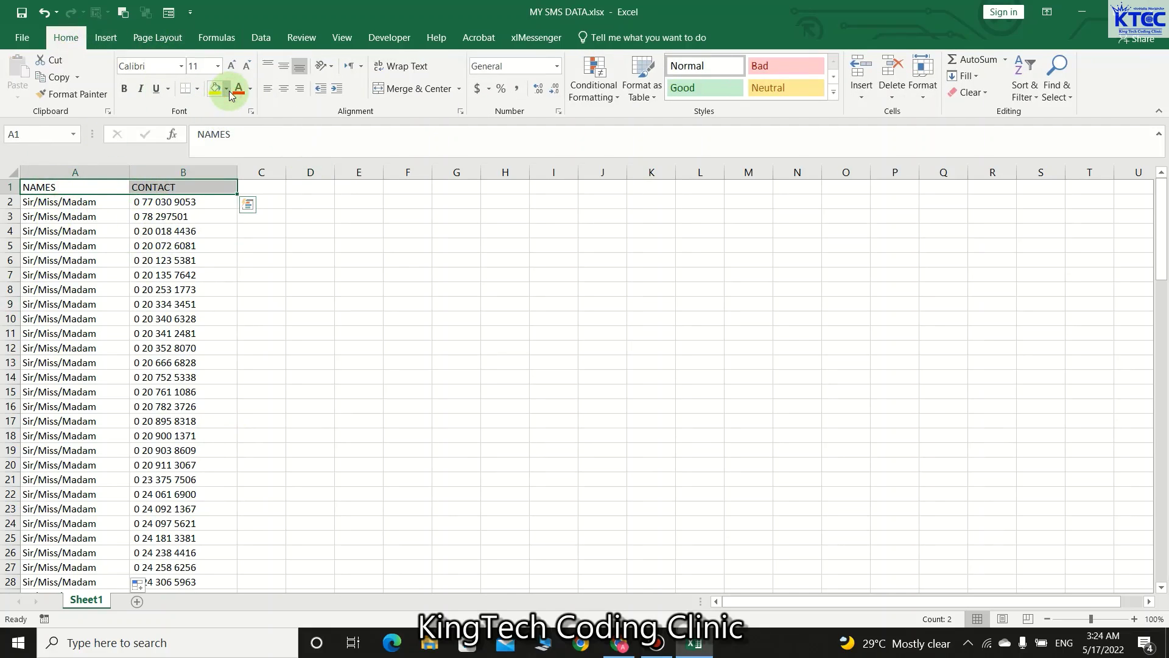
click(227, 90)
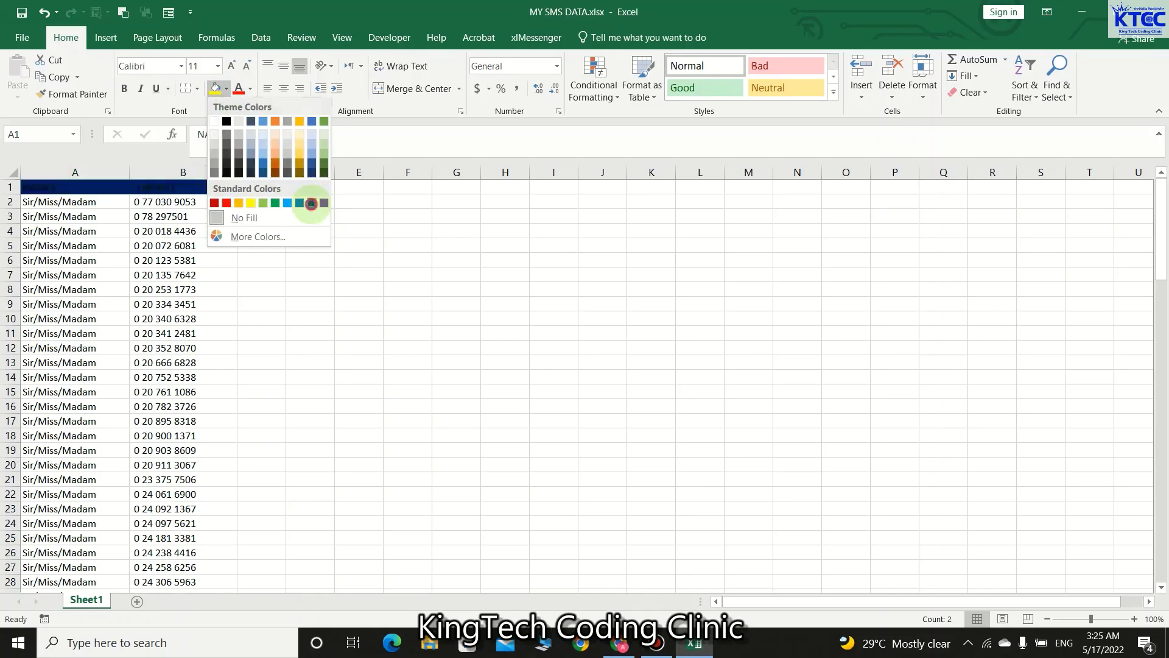
click(311, 203)
click(250, 89)
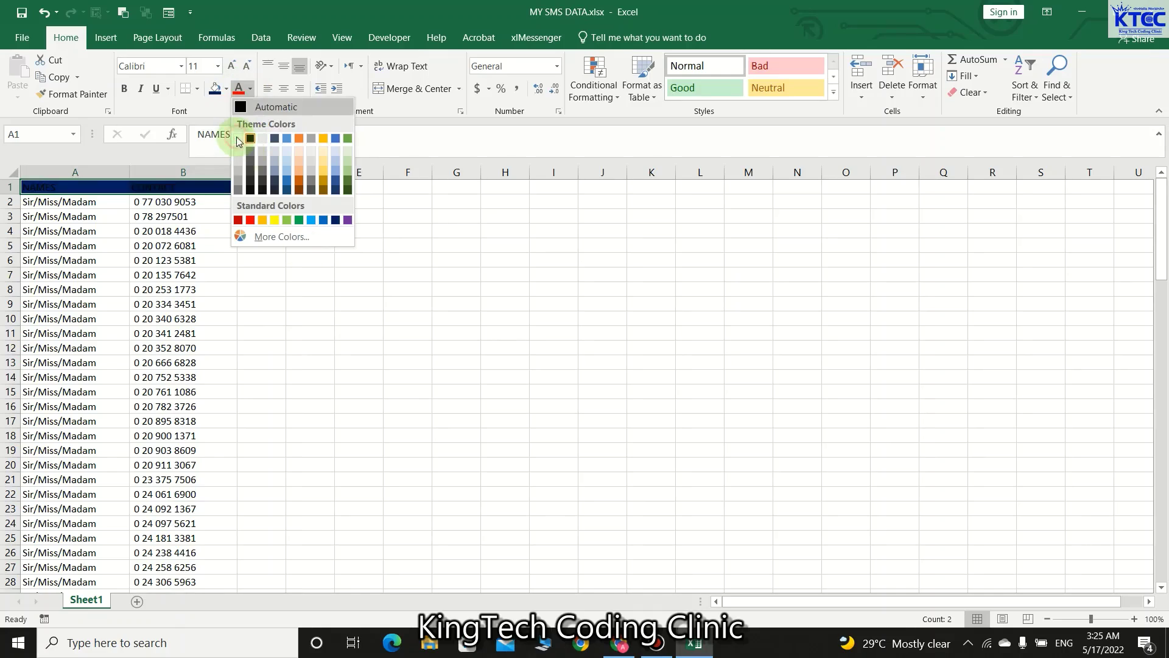
click(358, 304)
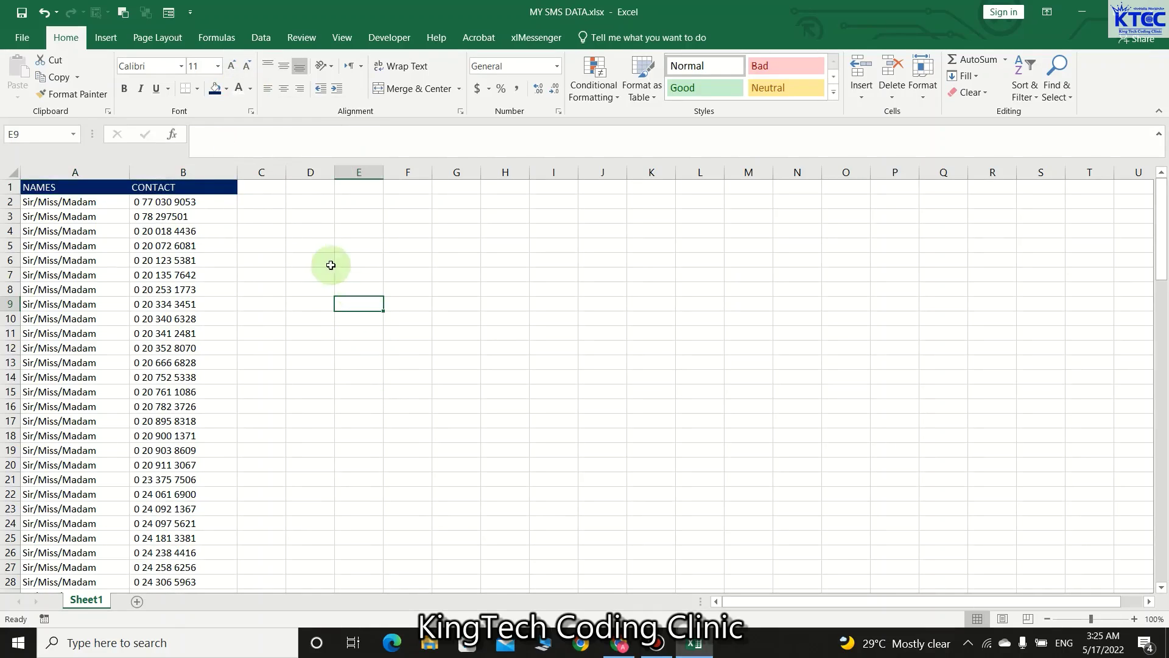
Step: Format the NAMES and CONTACT headings in Times New Roman, size 16, bold
drag(56, 187, 181, 191)
click(156, 65)
text(Ti)
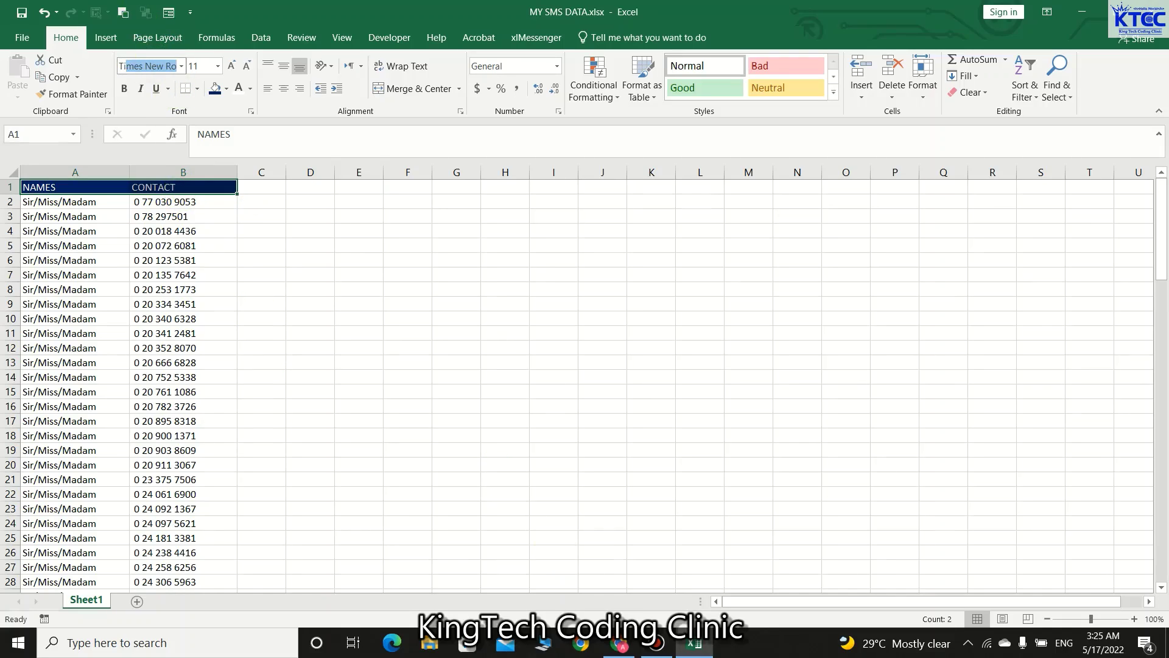
text(me)
key(Return)
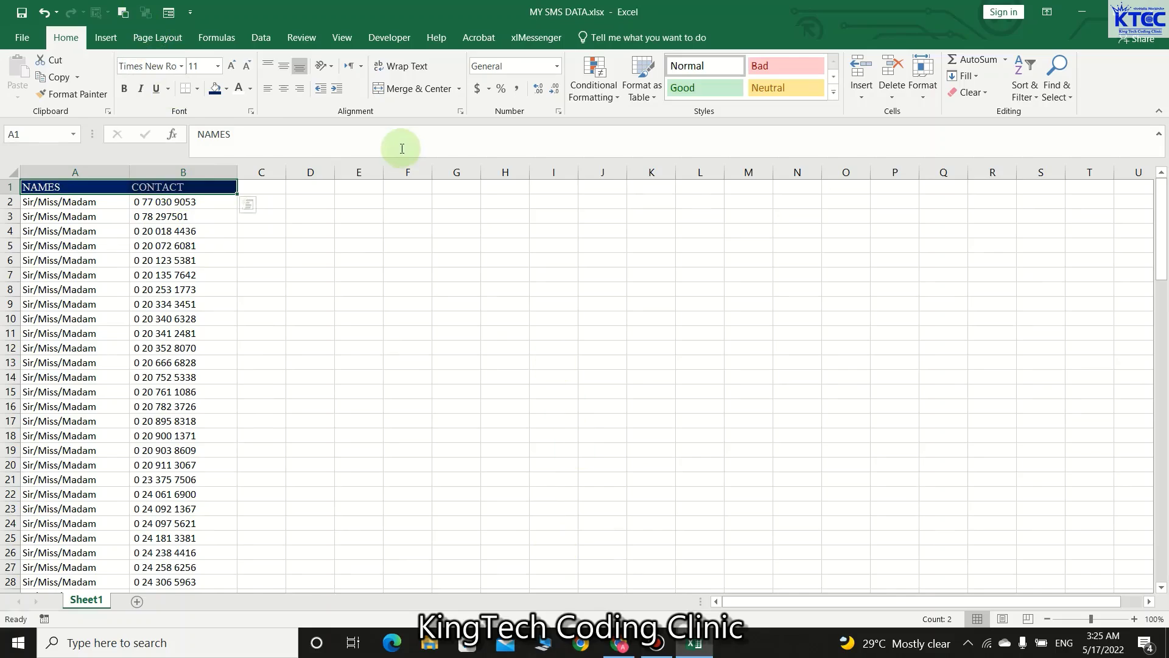
click(230, 66)
click(229, 66)
click(229, 65)
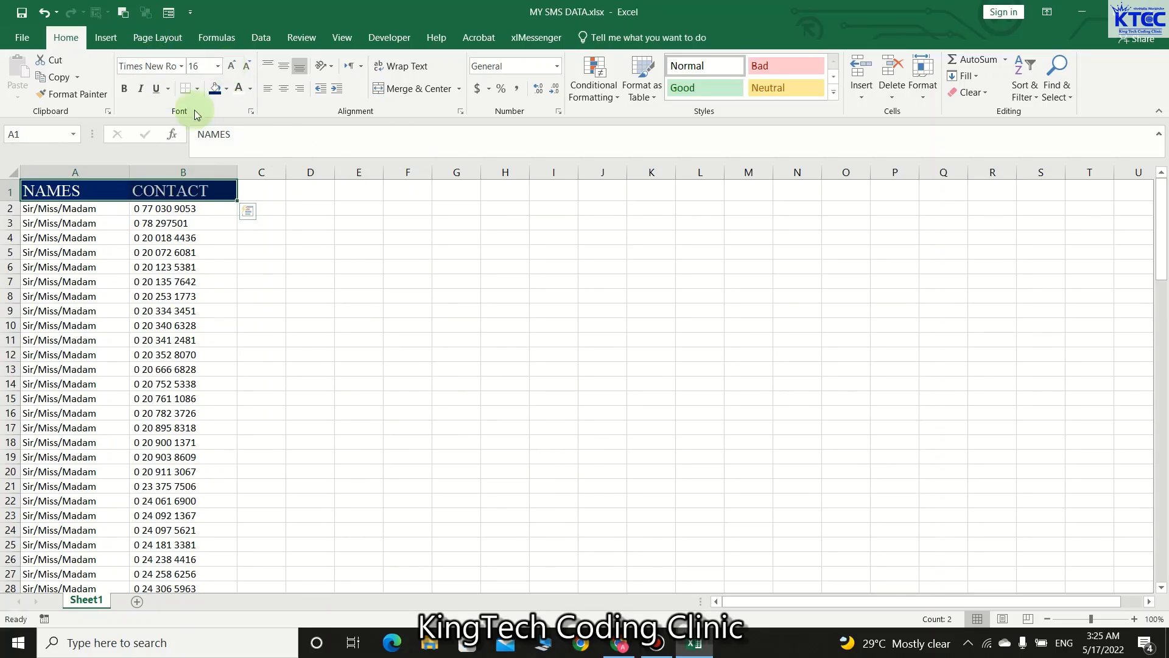
click(125, 88)
click(348, 338)
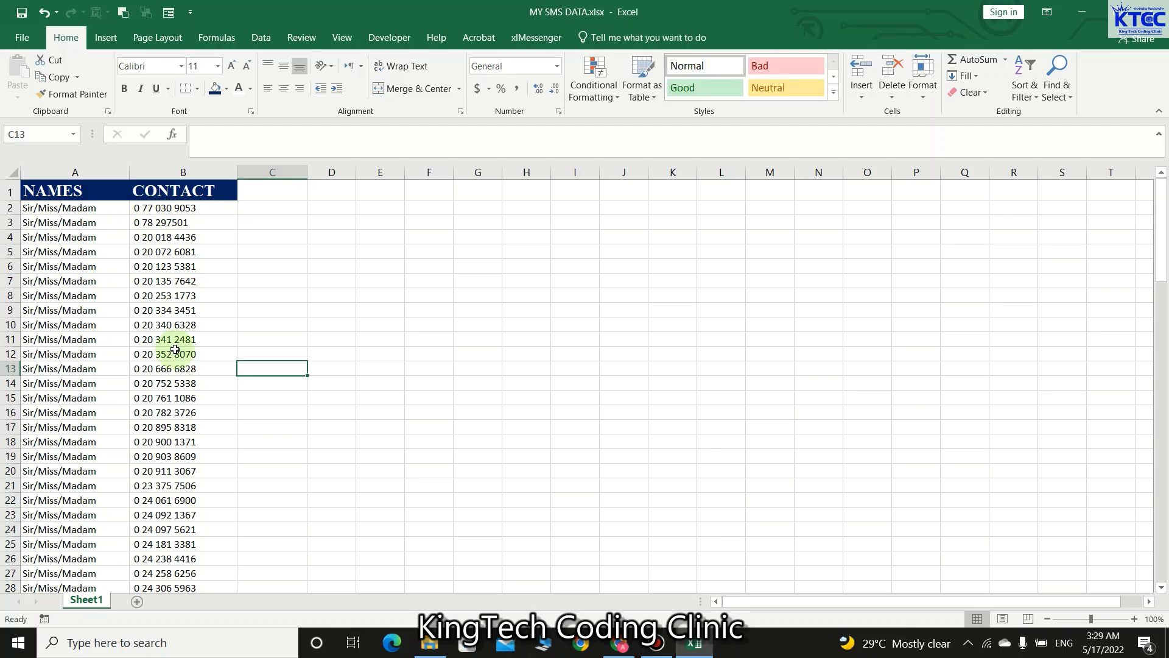
Step: Enter the formula =SUBSTITUTE(B2," ", "") in cell C2 to strip the spaces from the first contact number
click(288, 207)
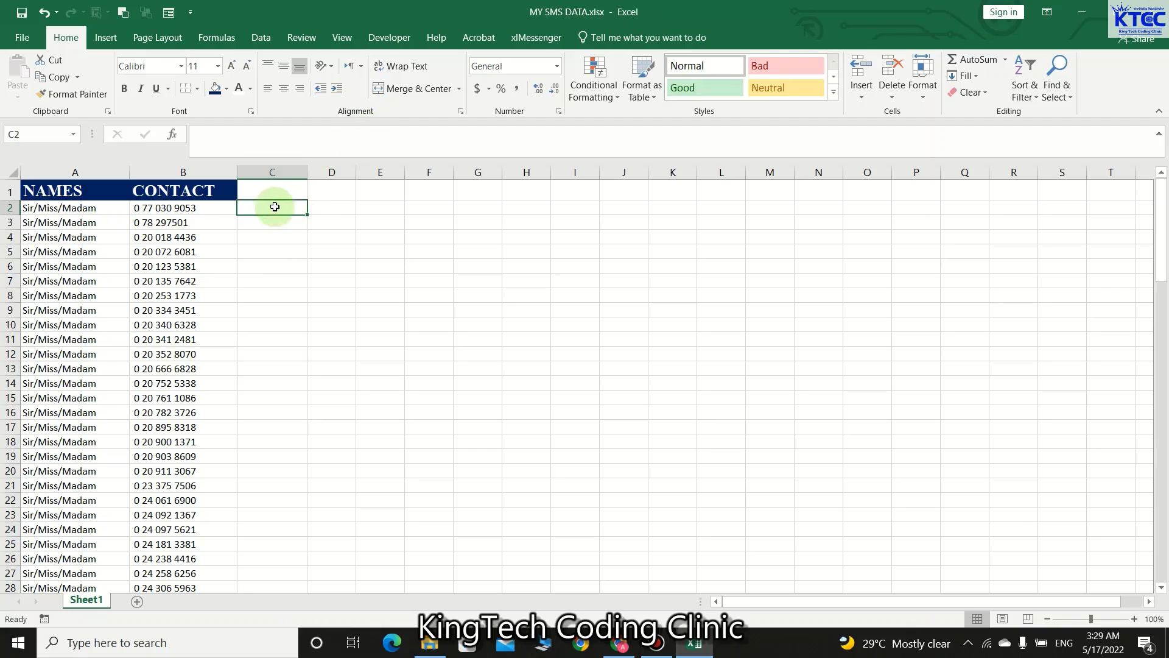
text(=)
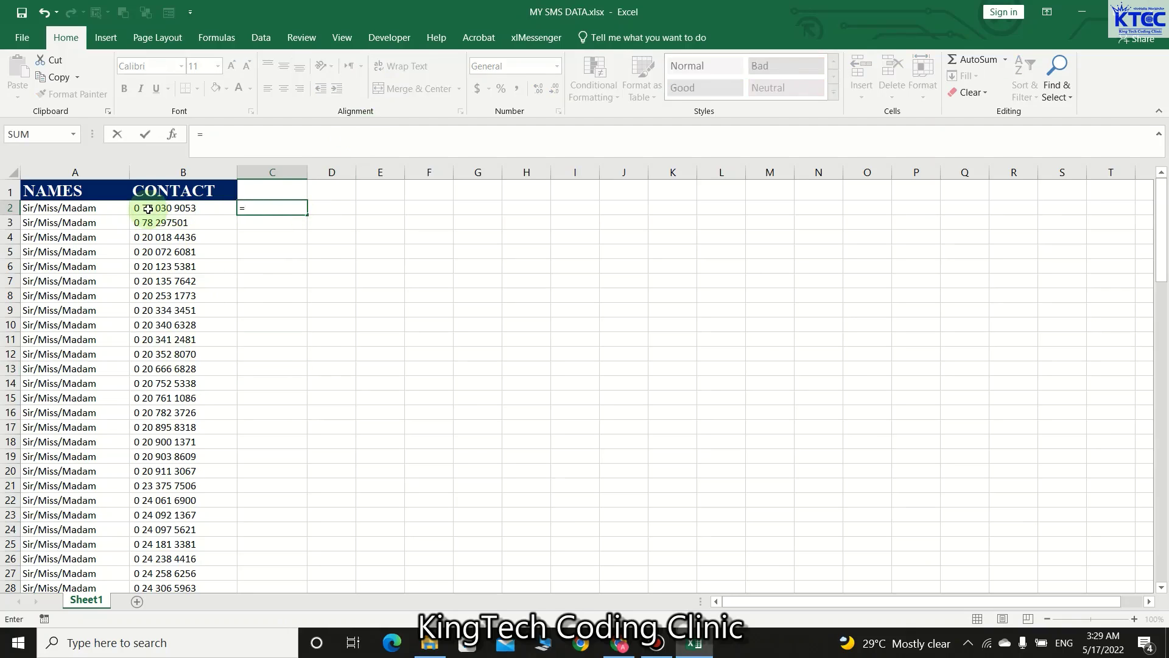
text(su)
key(Tab)
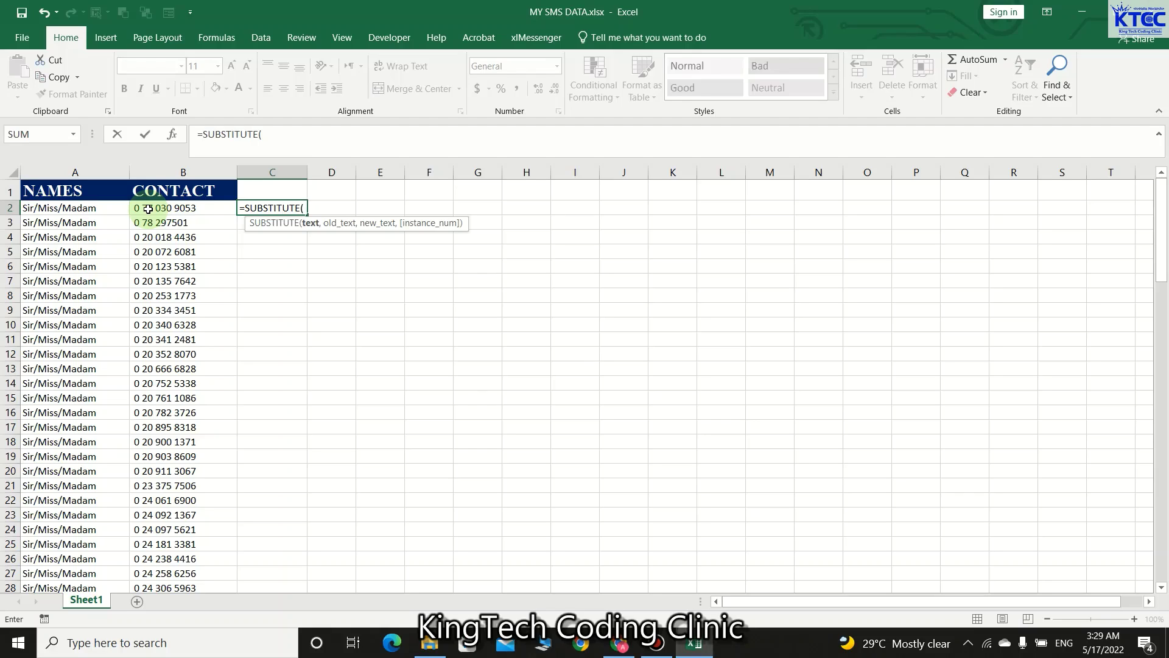
click(148, 209)
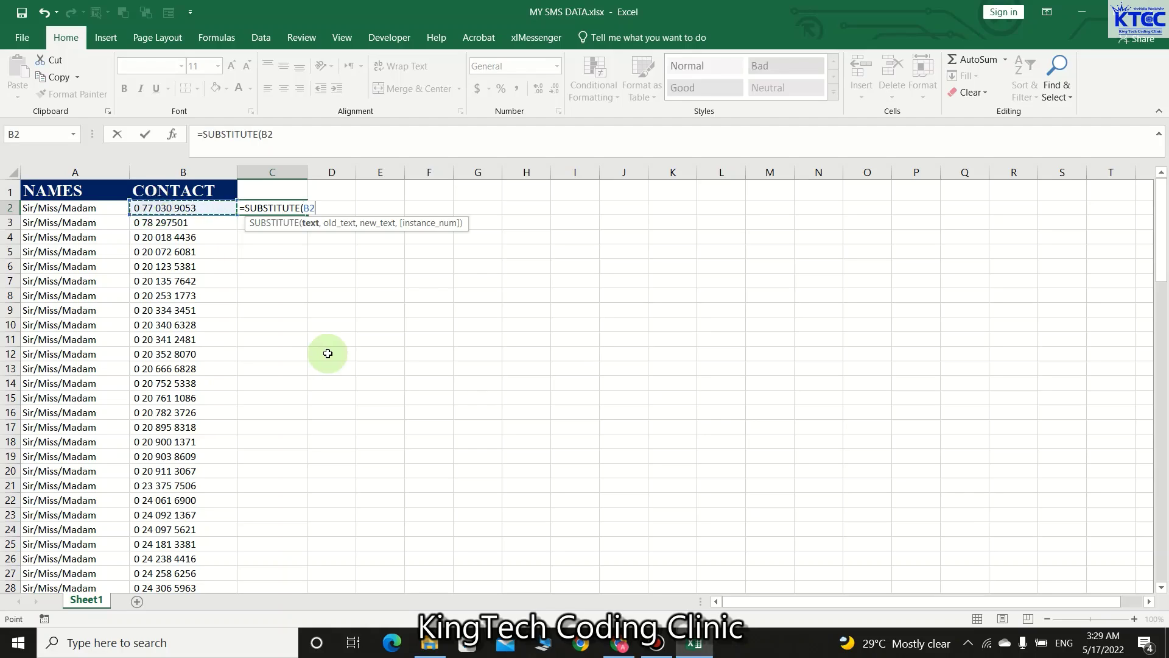
text(,)
text(,)
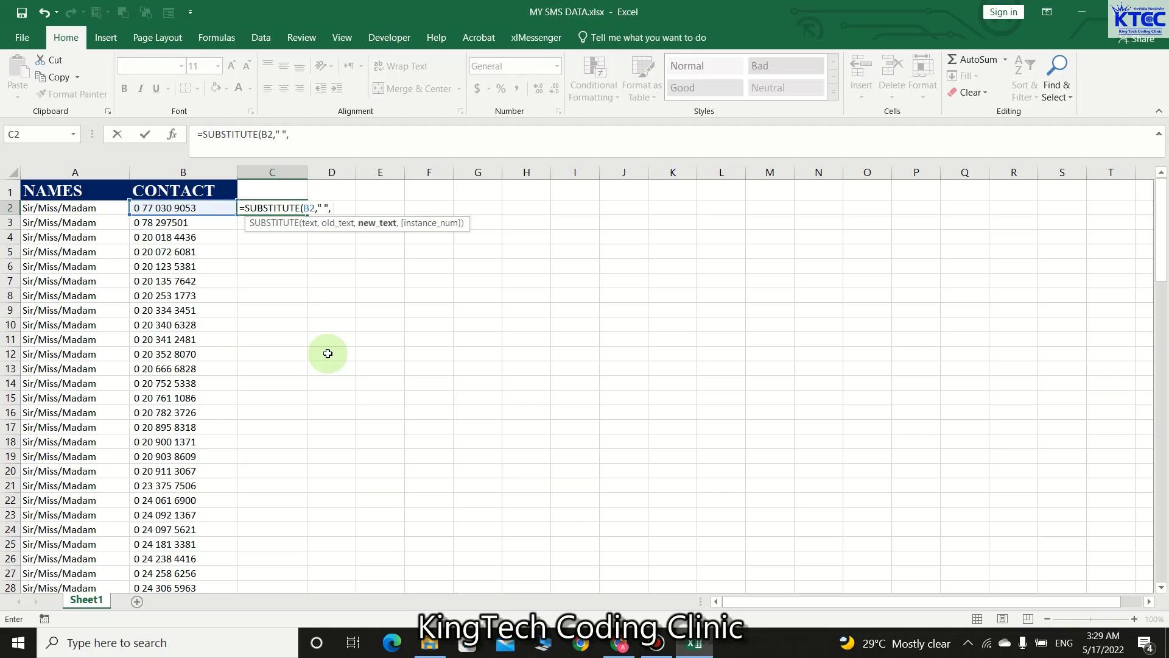
text( ""))
key(Return)
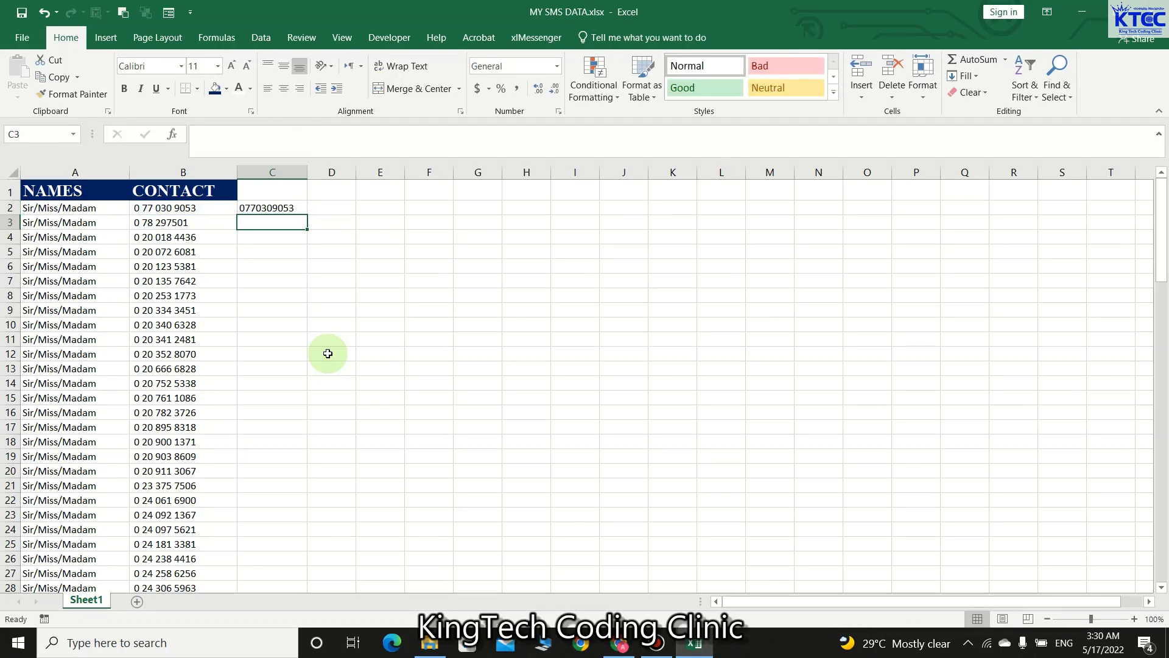
Step: Clear the SUBSTITUTE formula from cell C2
click(277, 207)
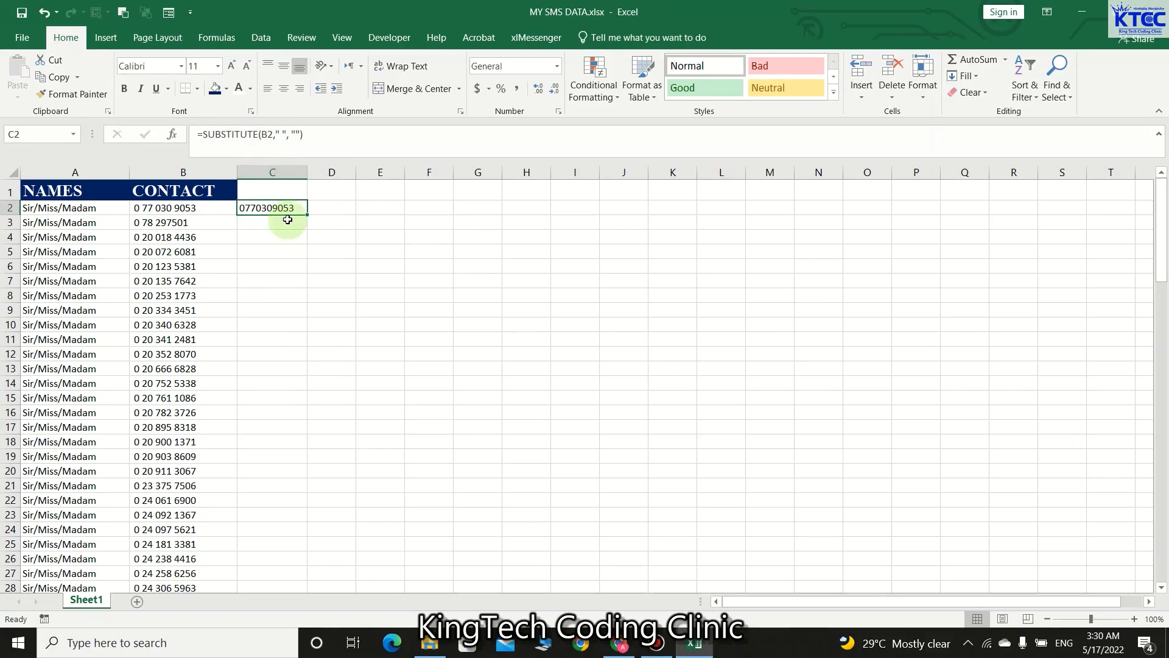
key(BackSpace)
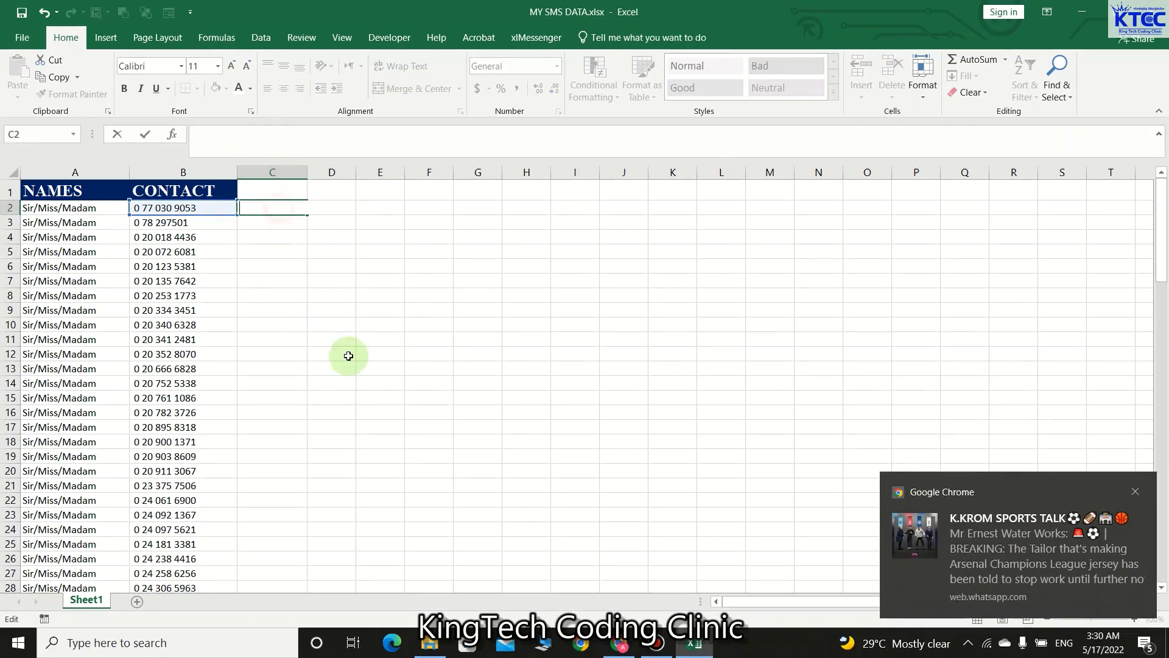
click(367, 395)
Step: Enter =SUBSTITUTE(B2," ", "") in the empty cell C2 to remove the spaces from the number in B2
click(261, 203)
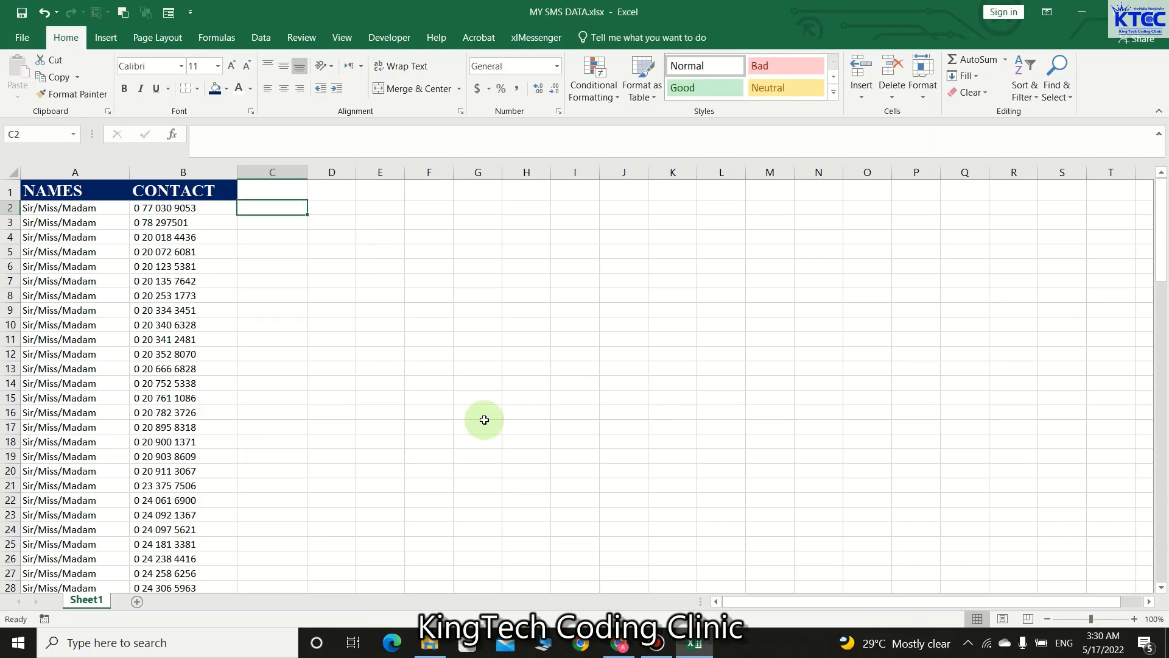
text(=sub)
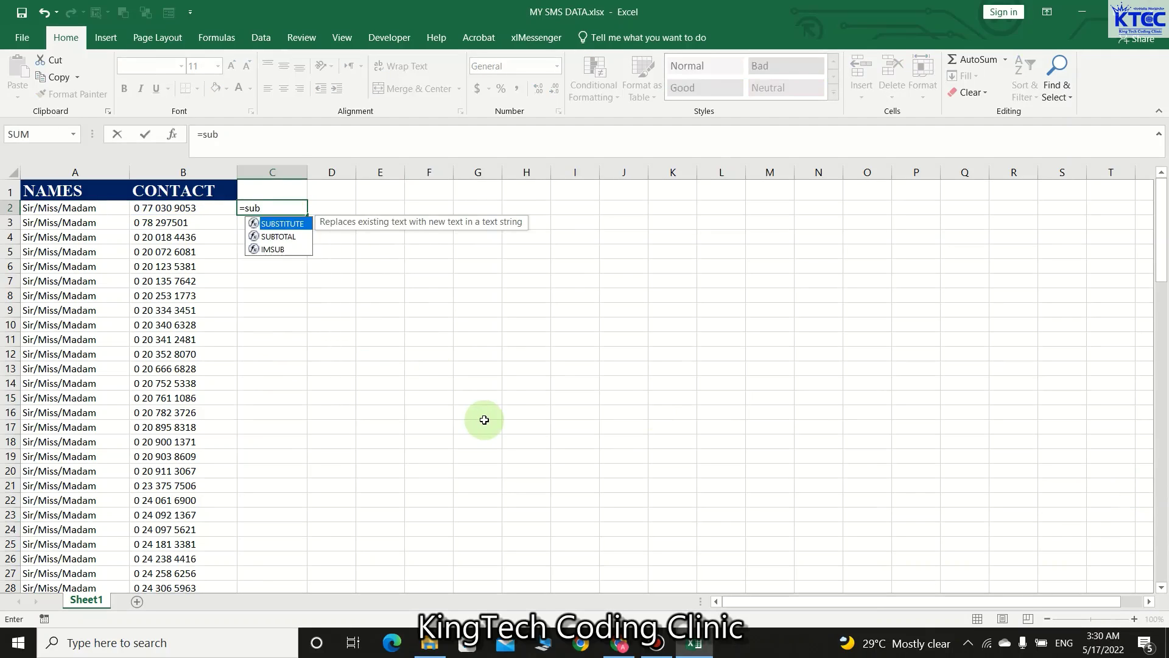
key(Tab)
click(182, 215)
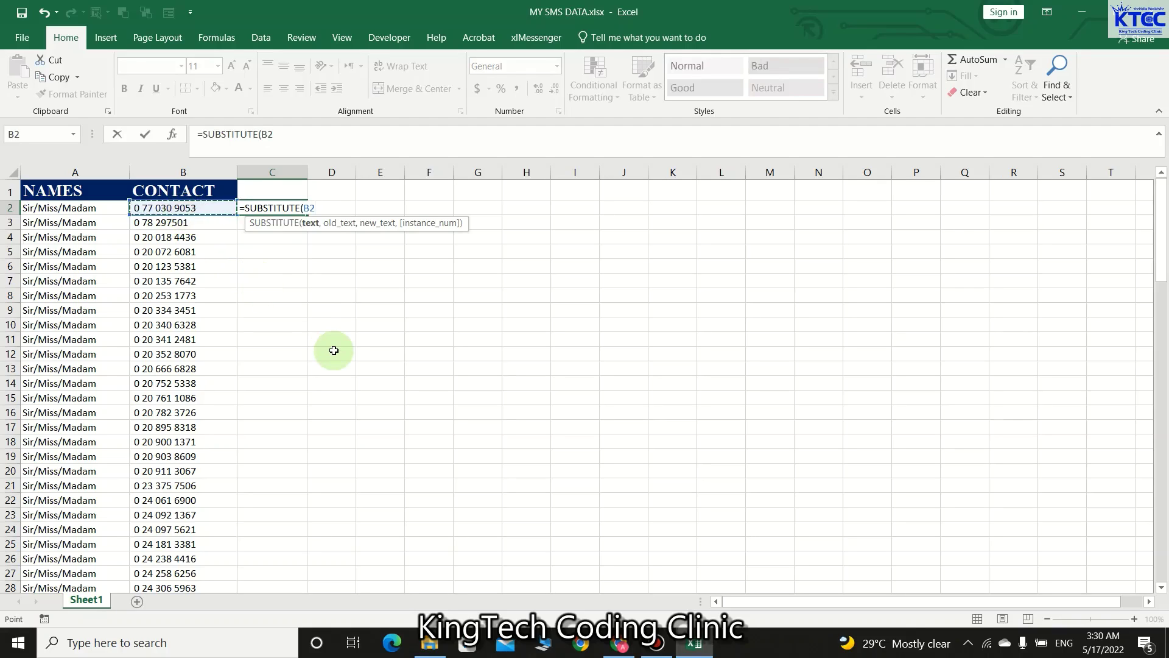
text(,)
text(" ",)
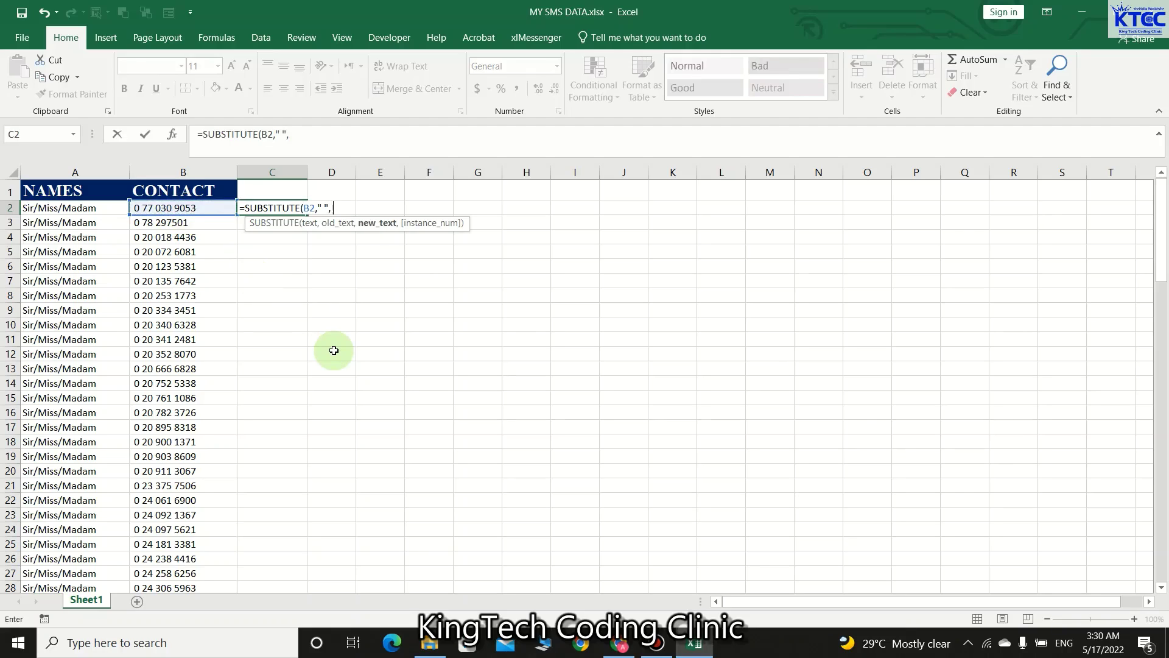
text(""))
key(Return)
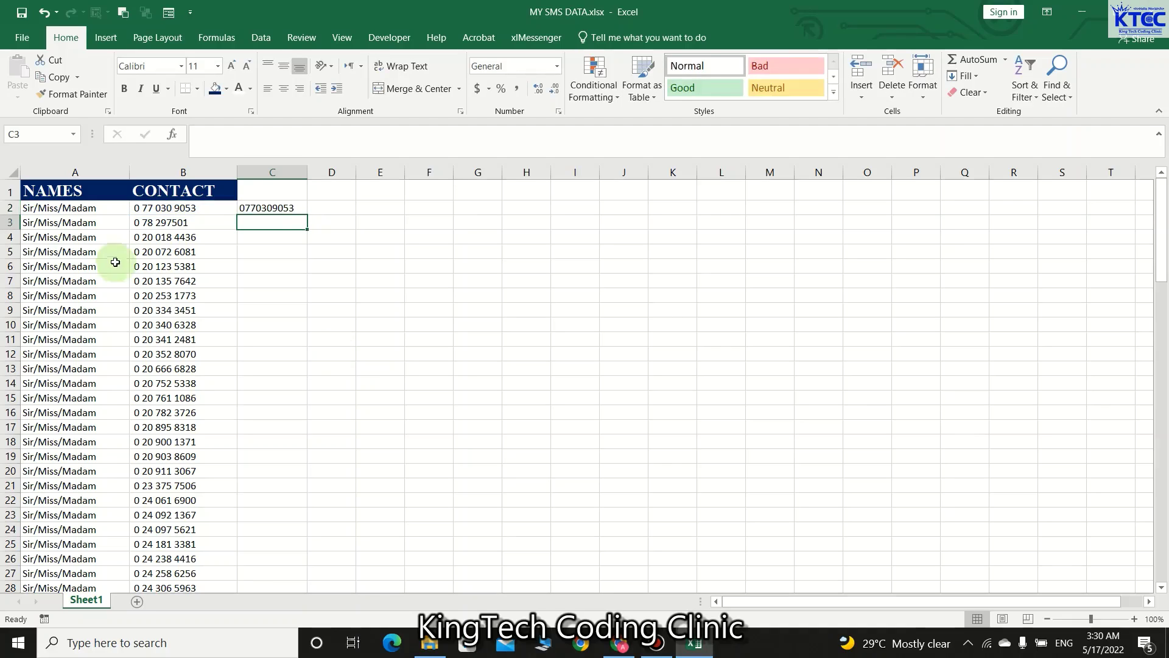
Step: Fill the SUBSTITUTE formula from cell C2 down column C for all contact numbers
click(272, 207)
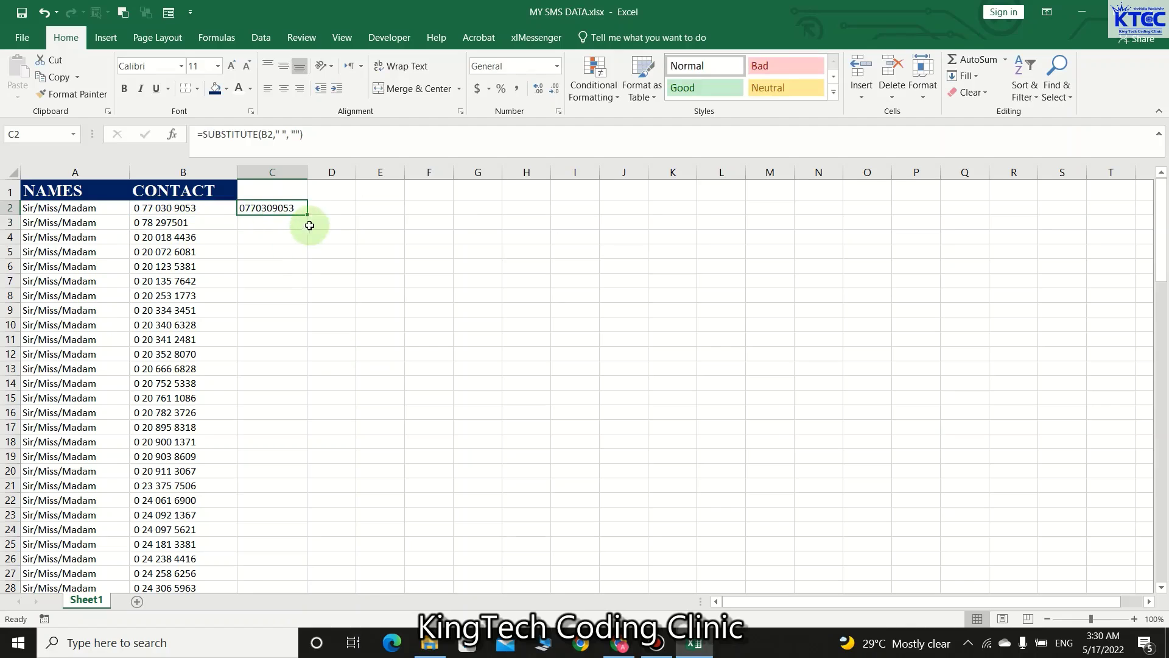
double_click(307, 215)
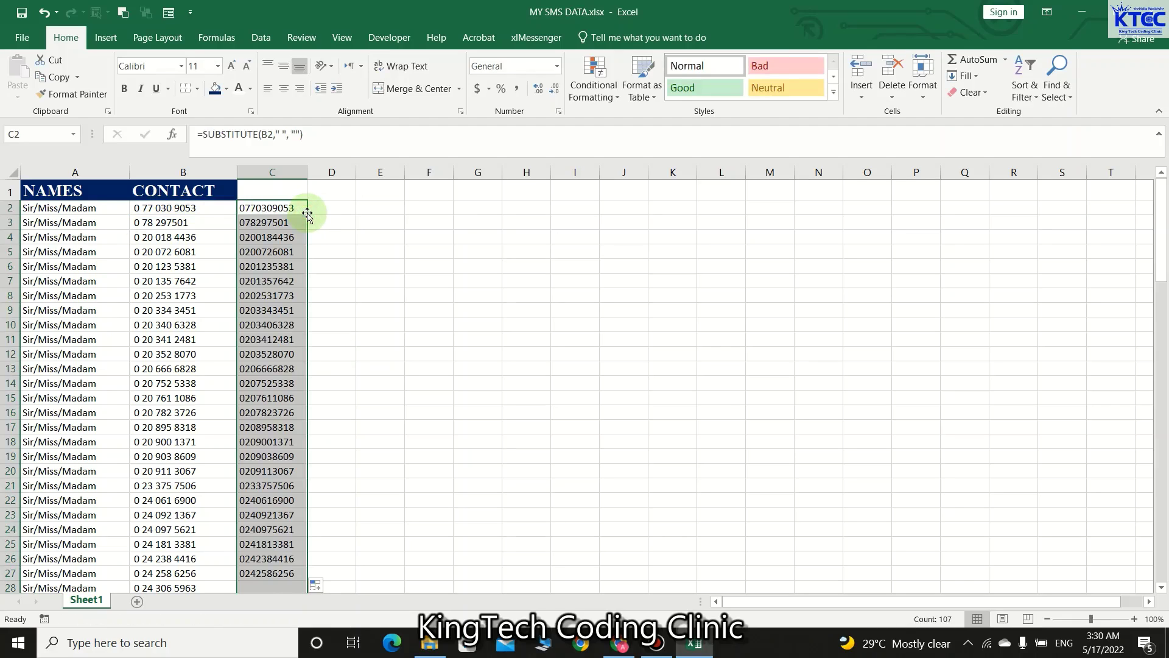
scroll(300, 483, down, 1)
scroll(271, 274, up, 1)
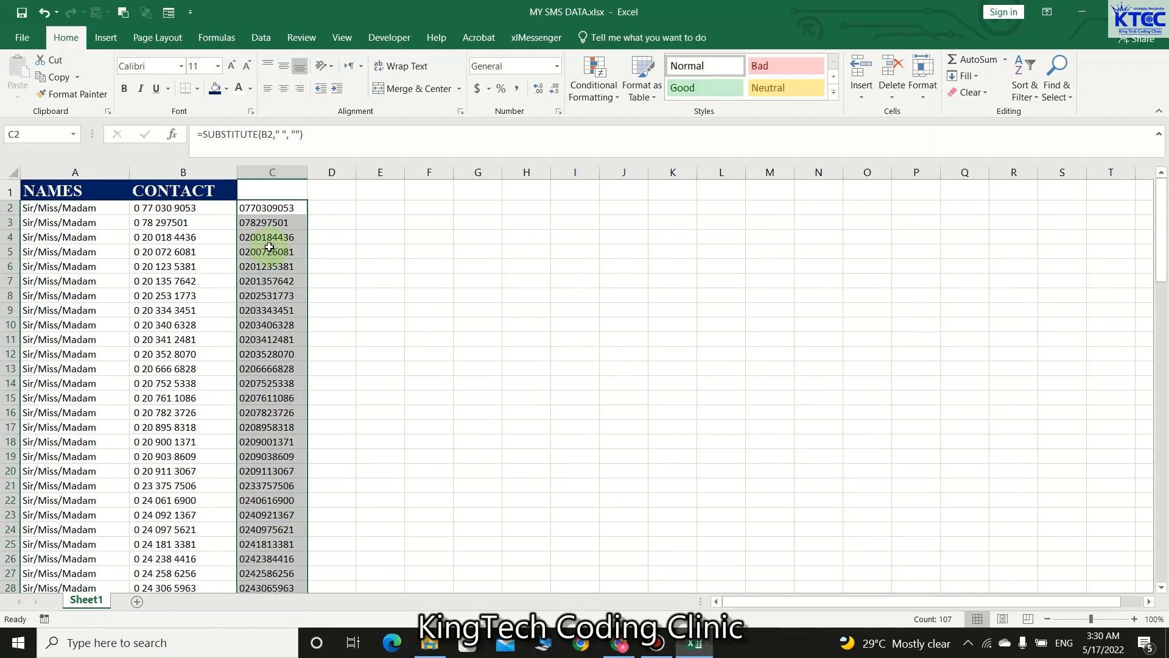
Step: Inspect the formulas behind the space-free numbers in cells C2 and C7
click(280, 337)
key(Right)
key(Right)
key(Right)
key(Up)
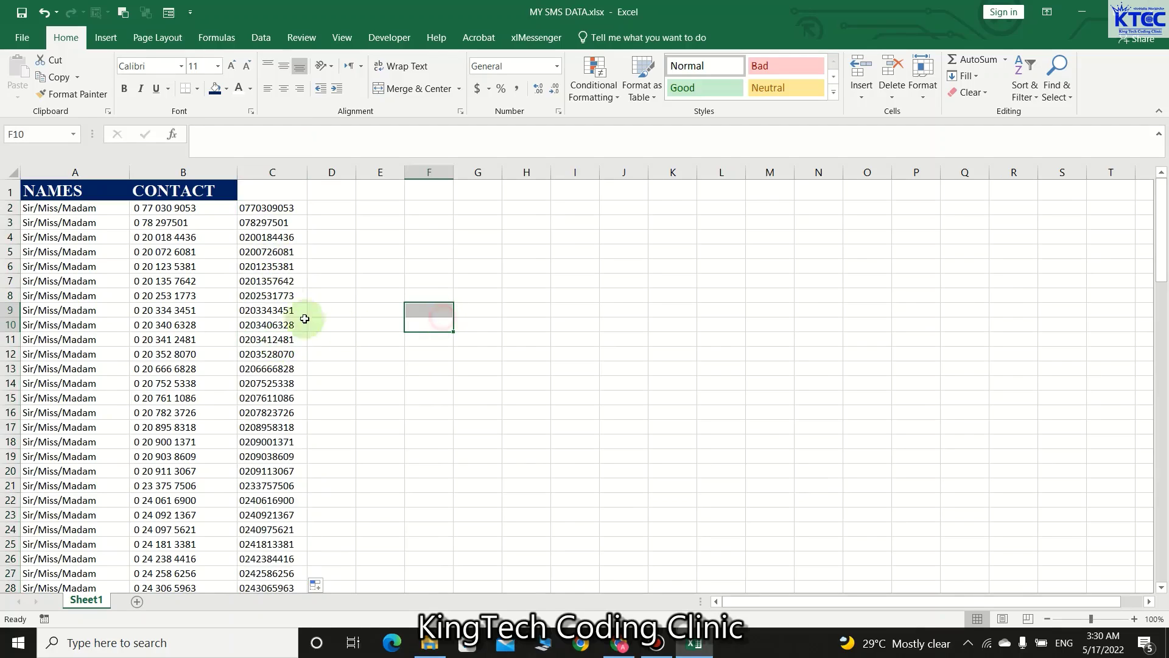
click(274, 209)
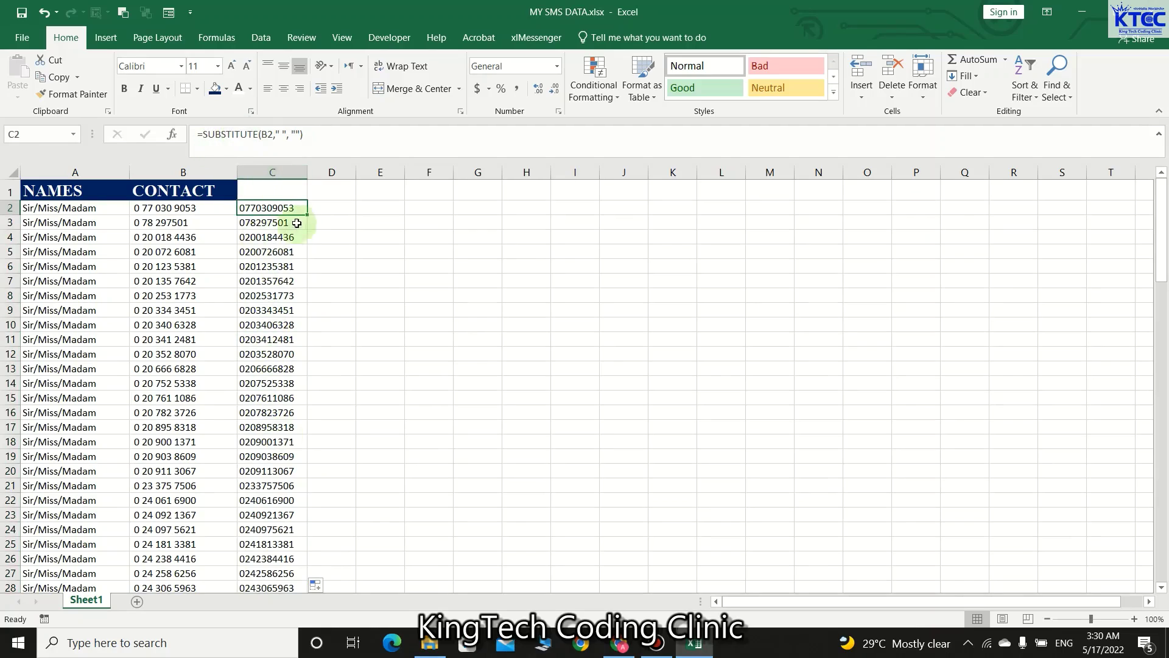
click(277, 281)
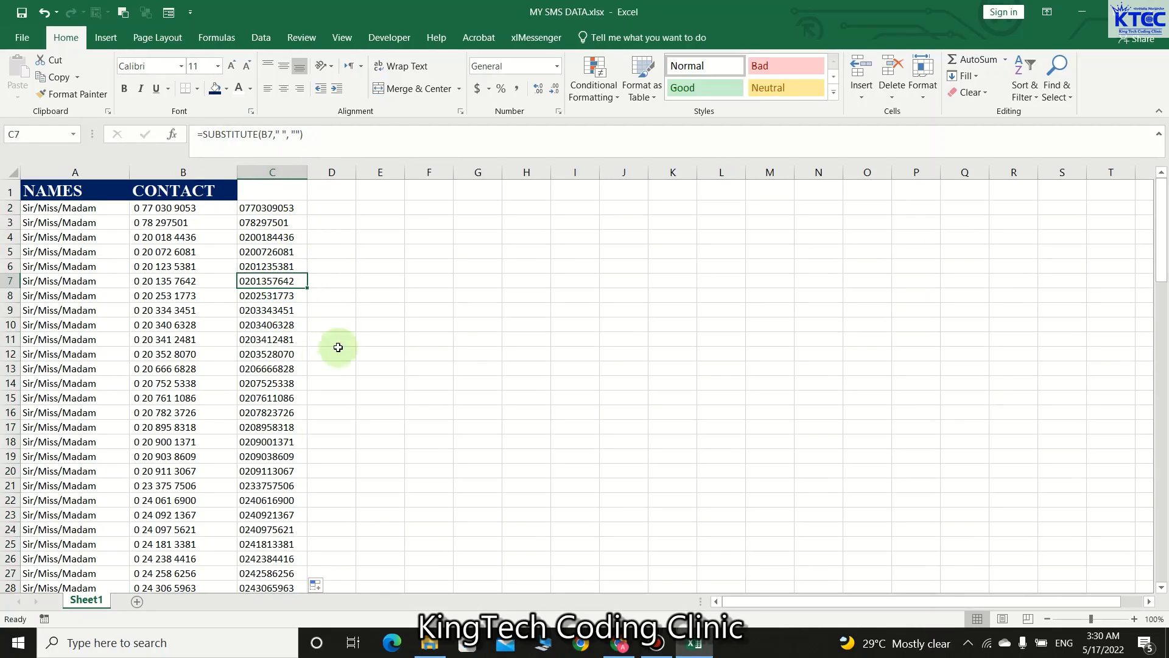
Step: Widen column D and paste the space-free numbers from column C into it as values only
drag(356, 170, 381, 170)
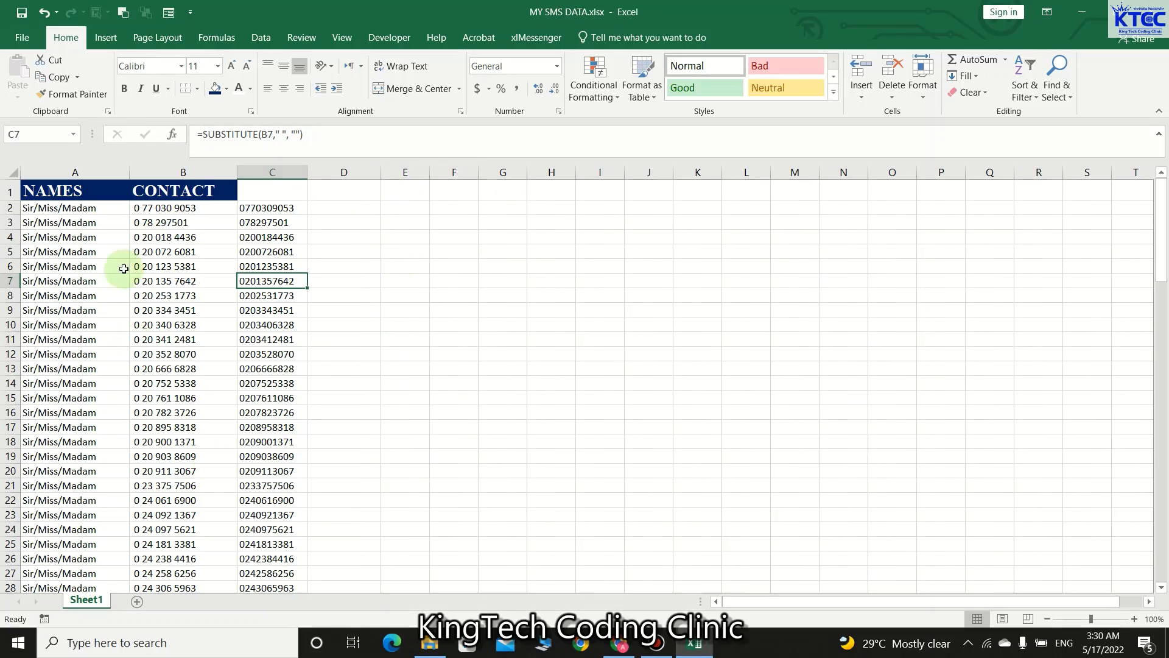
click(341, 208)
click(273, 167)
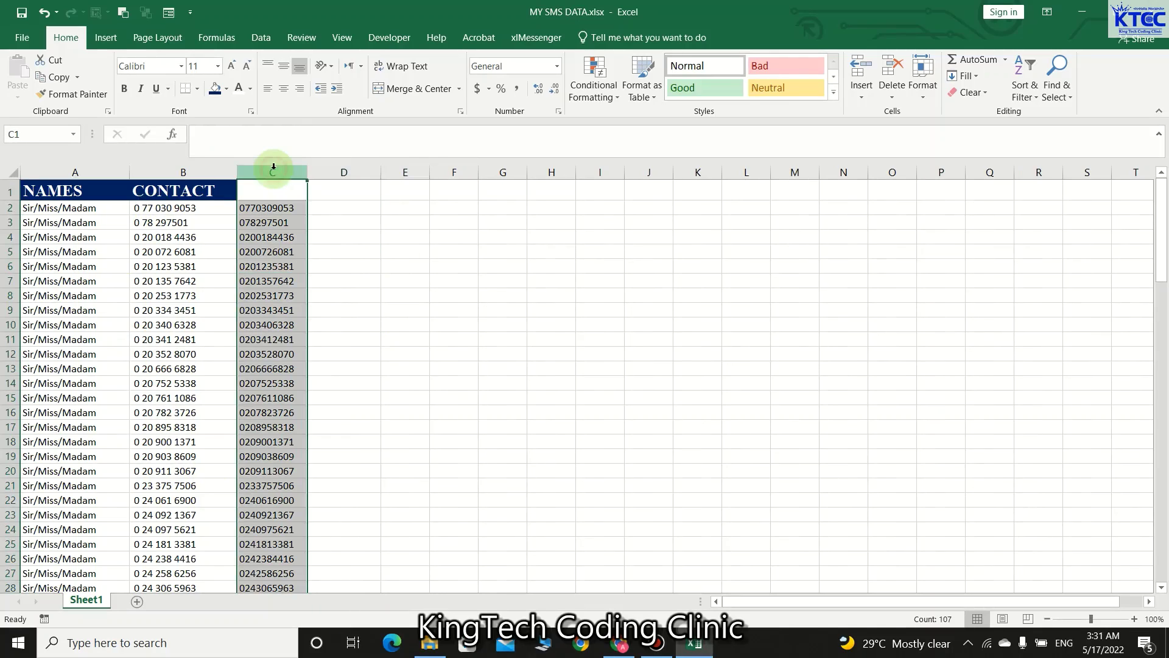
right_click(281, 250)
click(310, 275)
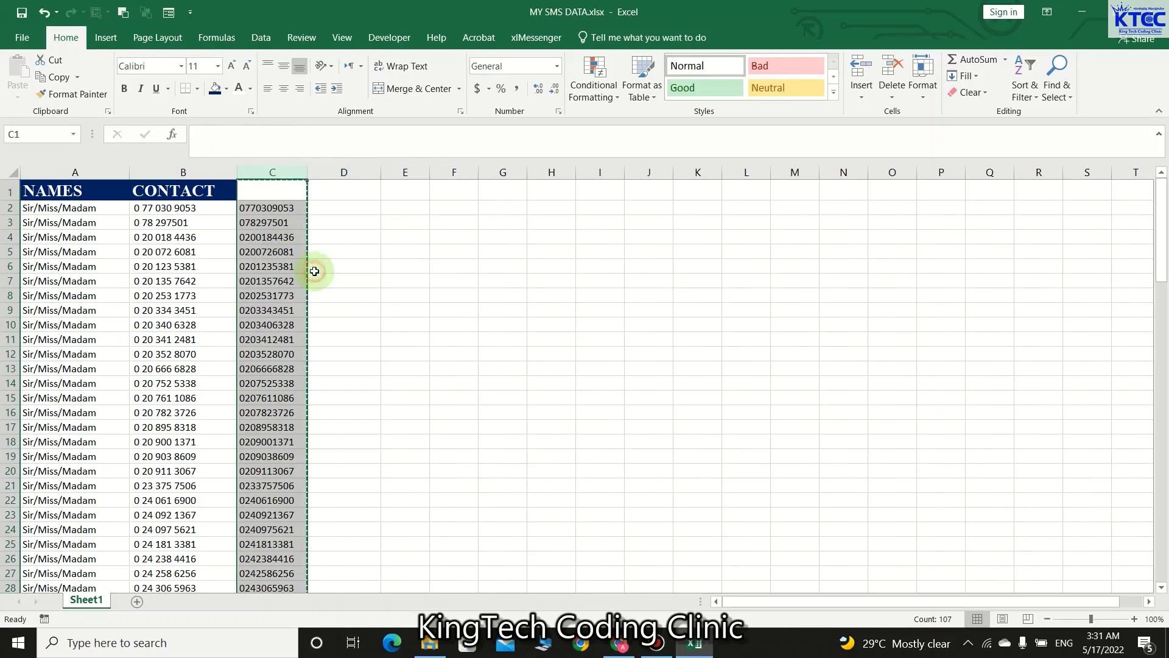
right_click(347, 193)
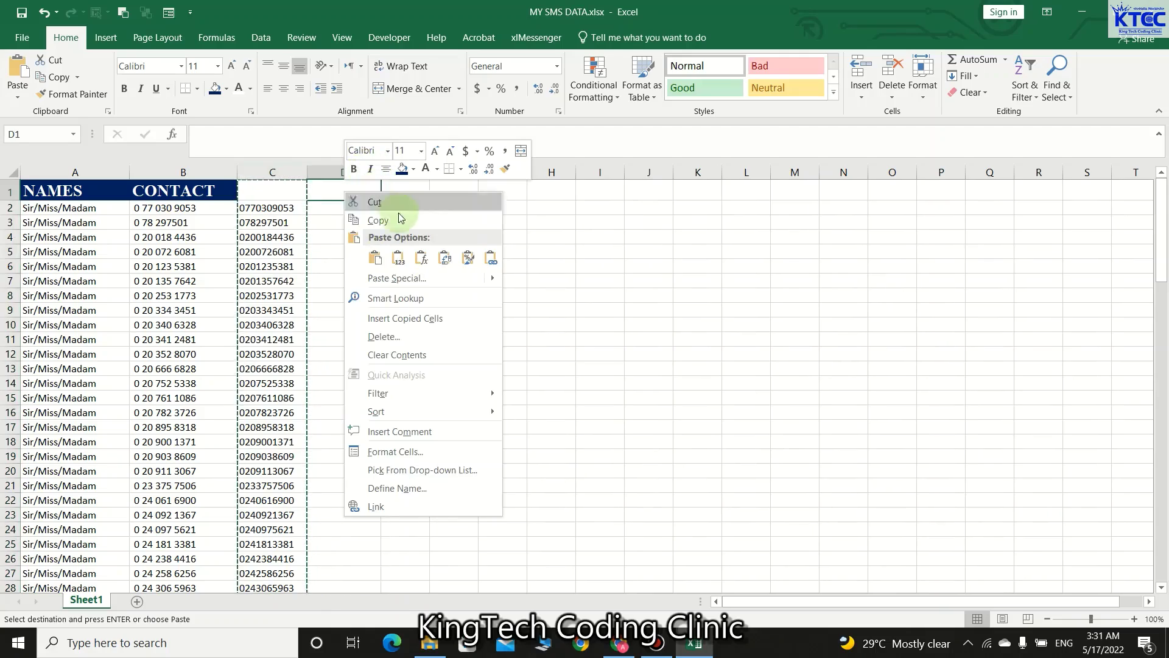
mouse_move(492, 279)
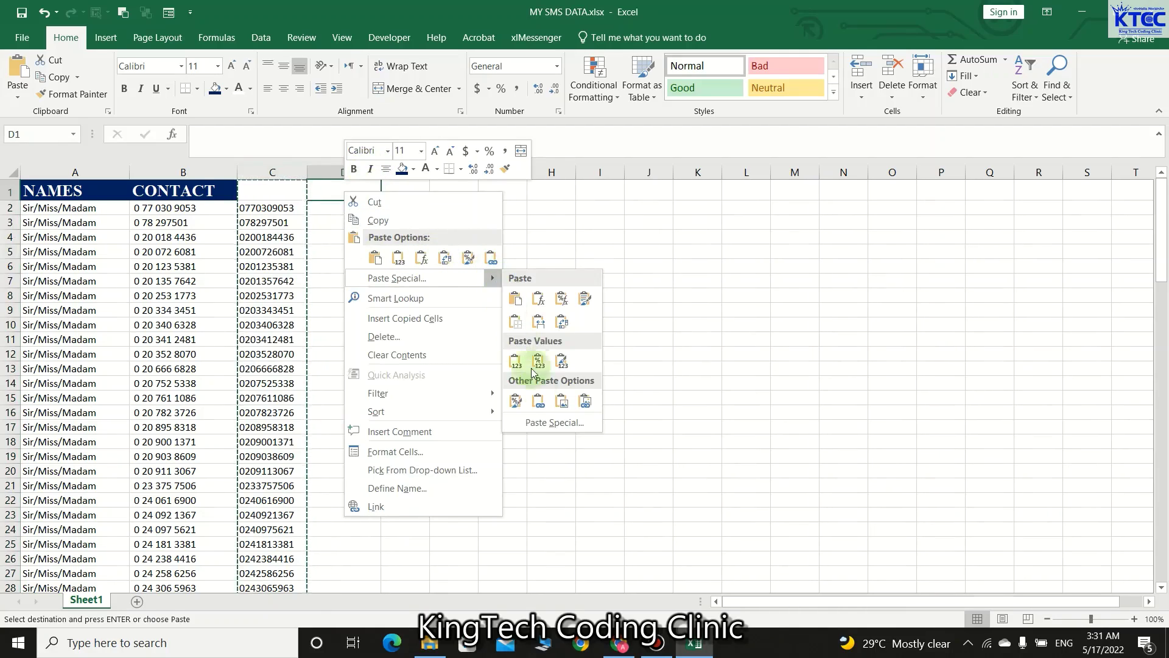
click(548, 420)
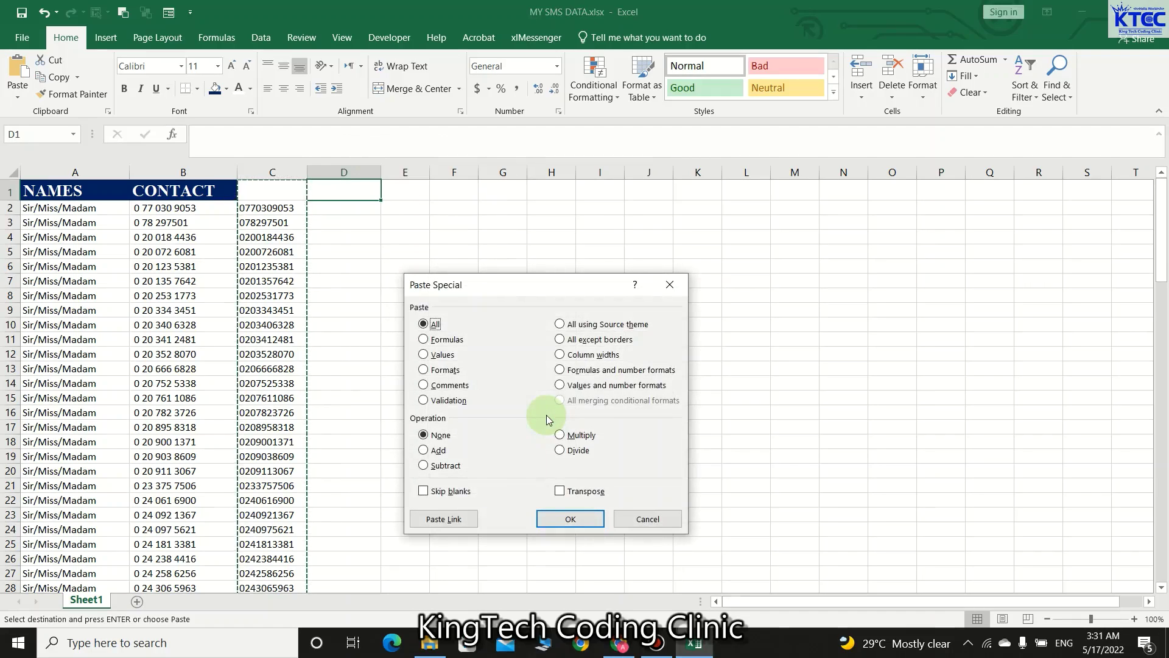
click(424, 355)
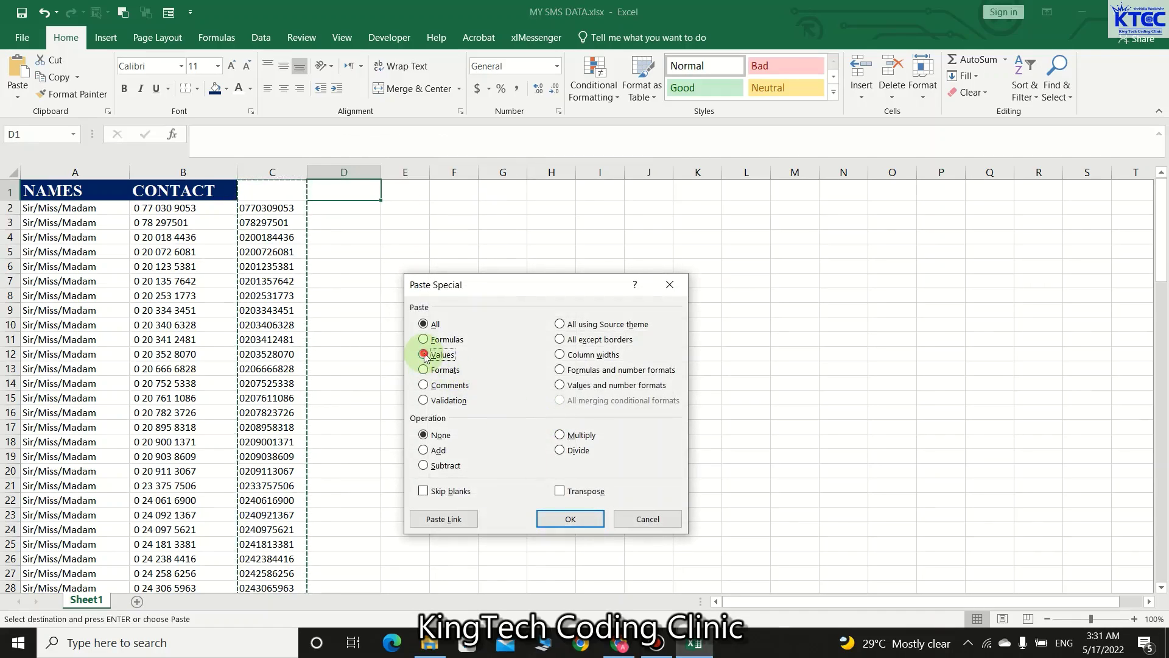
click(570, 518)
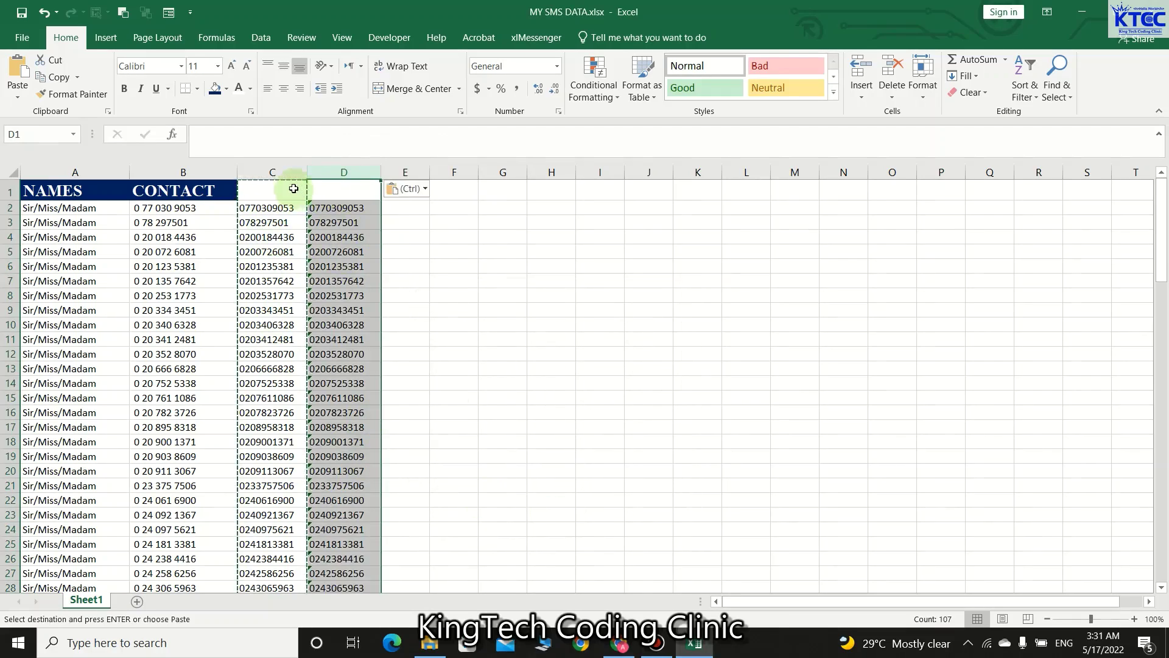
click(277, 252)
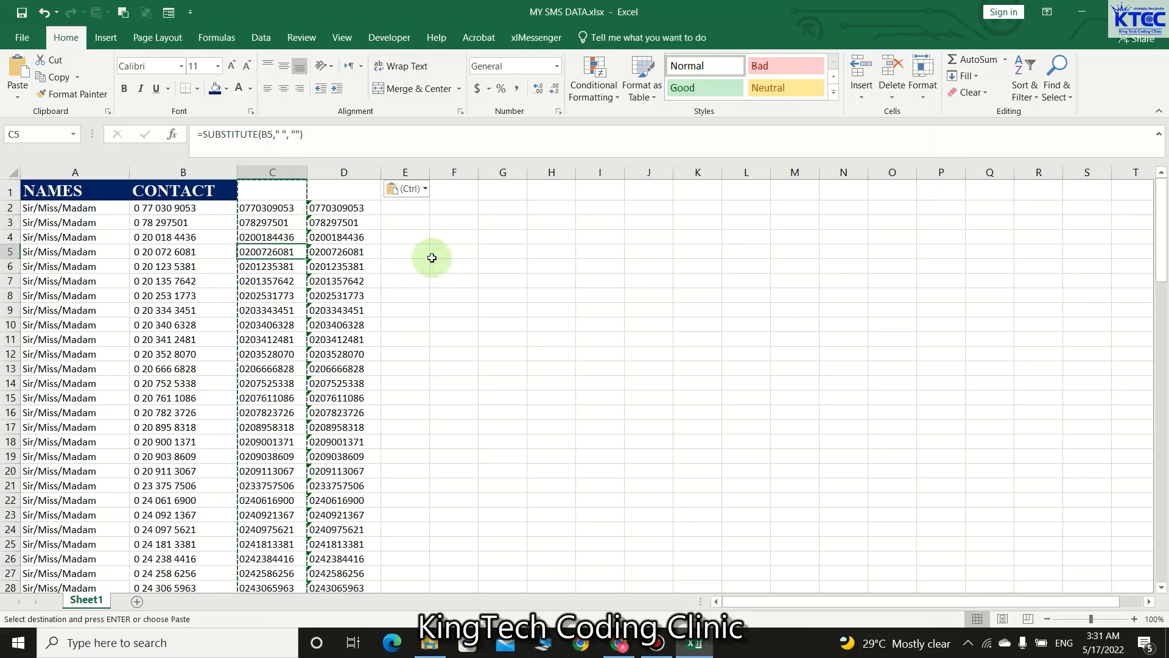
click(489, 313)
key(Escape)
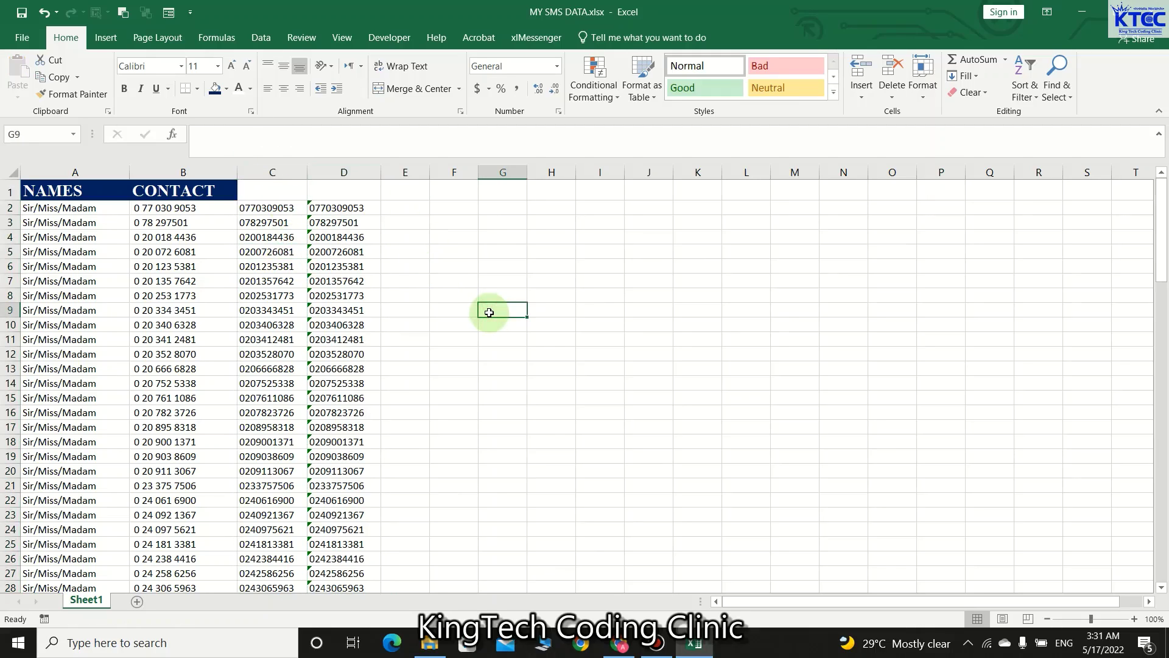
Step: Delete column C with the SUBSTITUTE formulas, keeping the pasted values, and check a remaining number for a formula
right_click(273, 172)
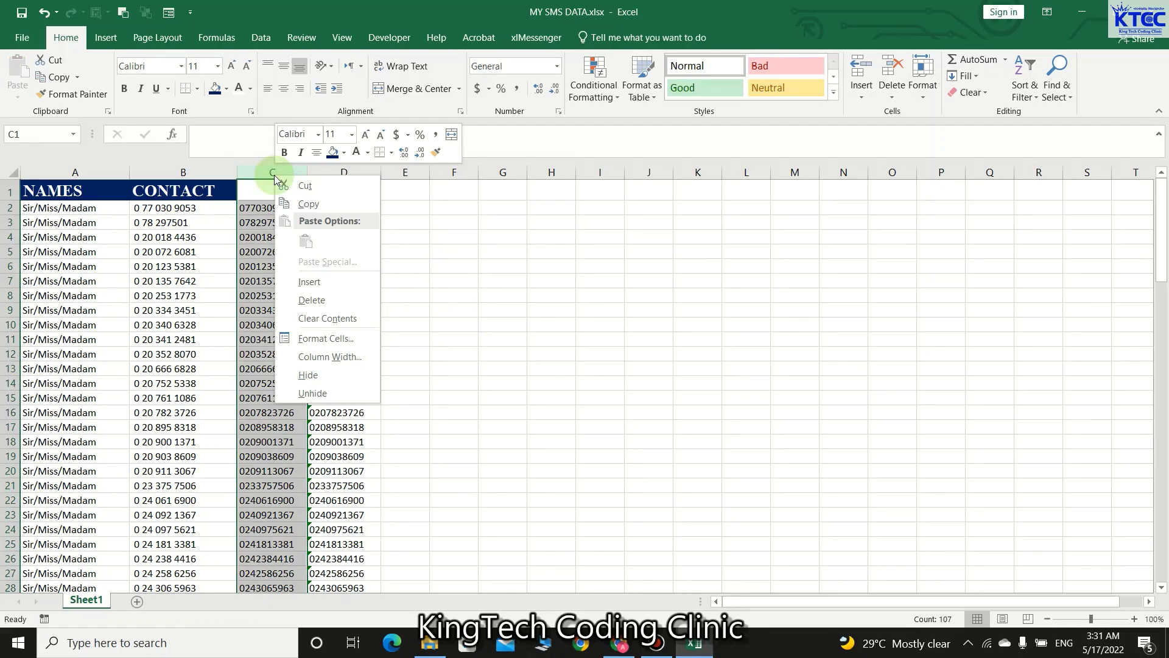
click(467, 302)
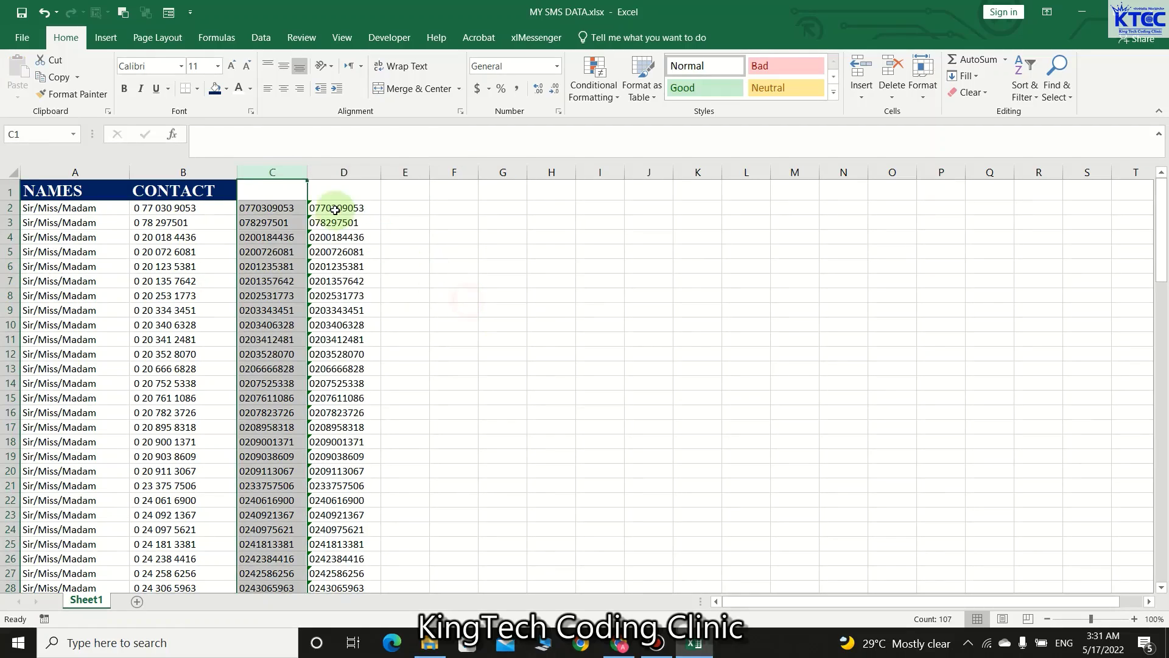
right_click(284, 174)
click(348, 306)
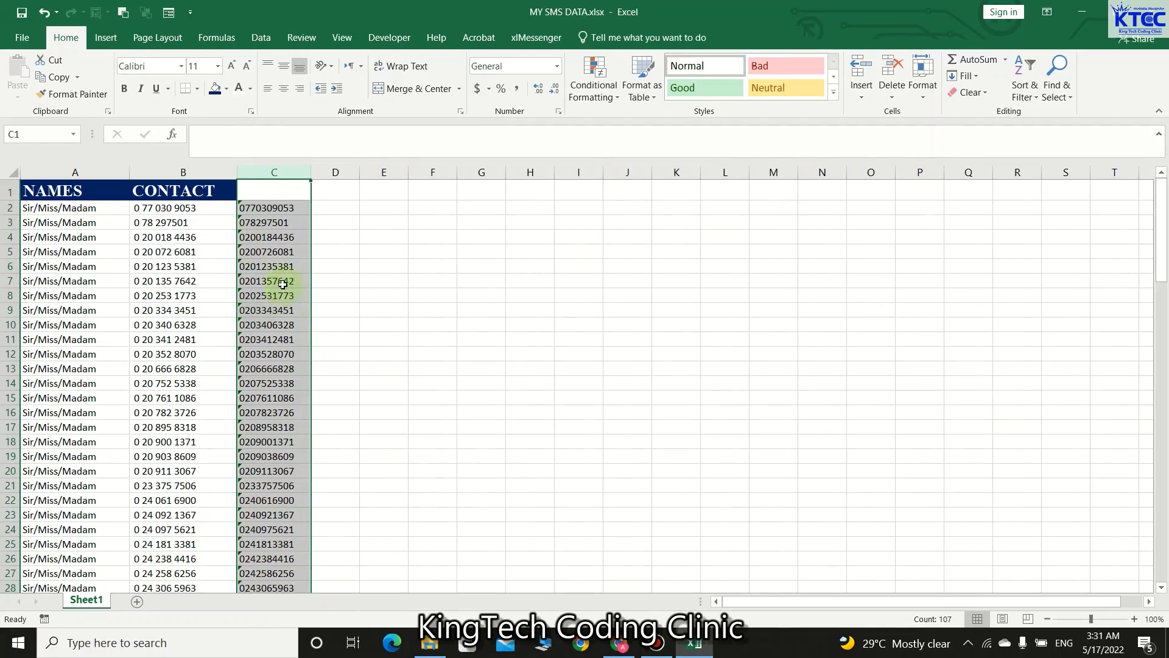
click(398, 299)
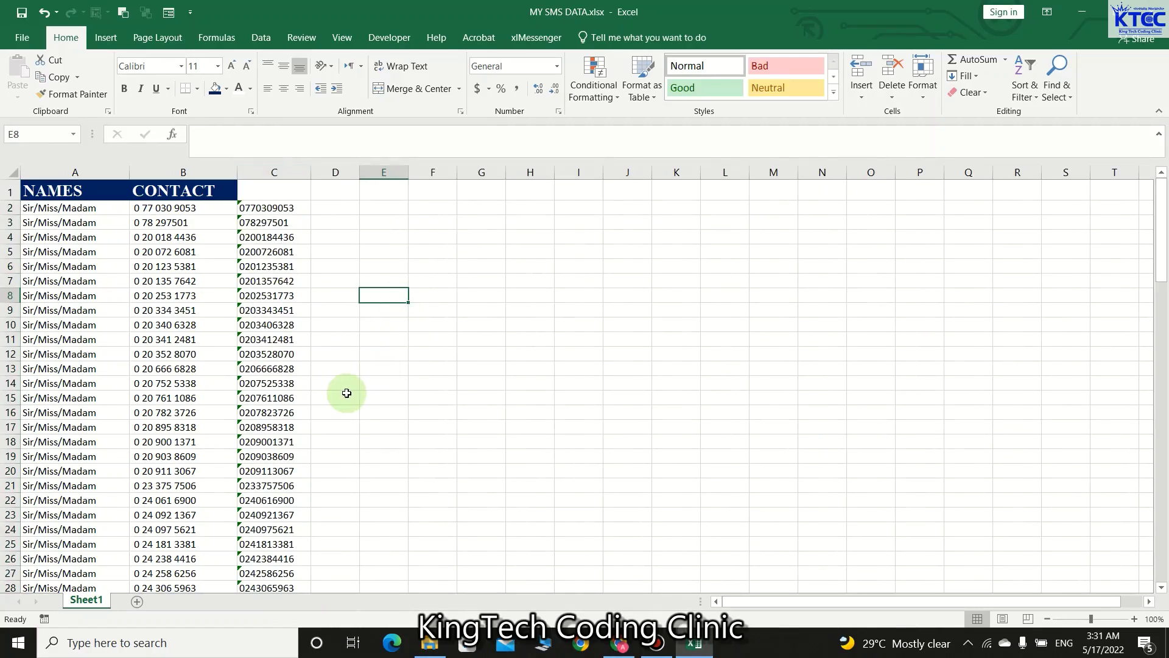
click(263, 208)
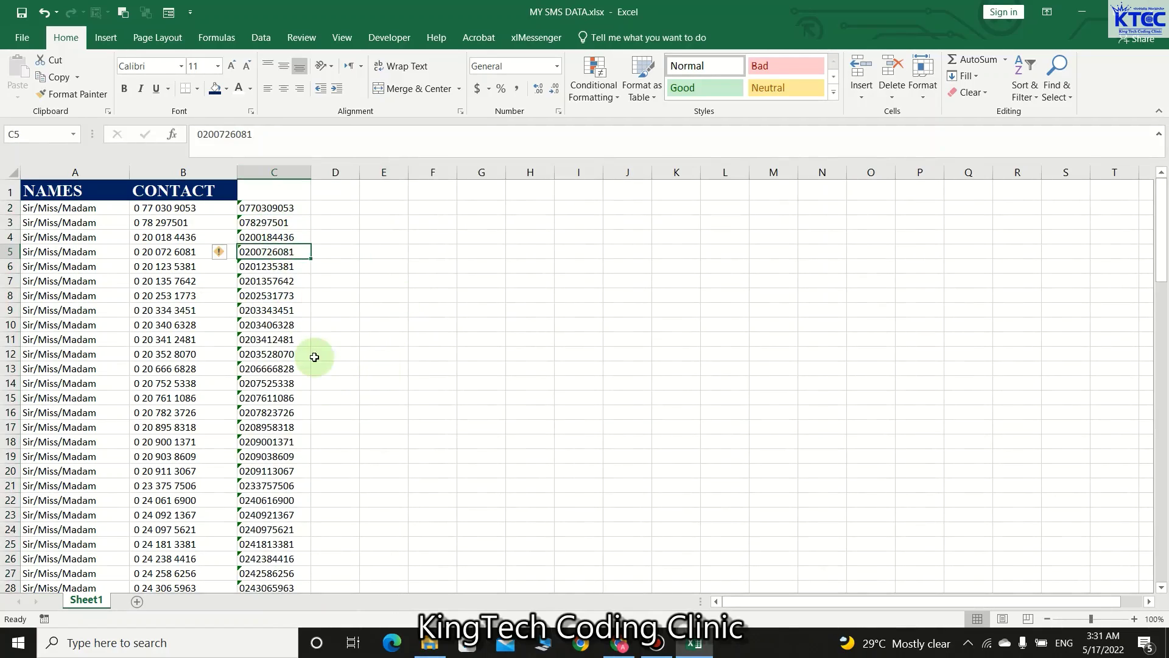
click(420, 360)
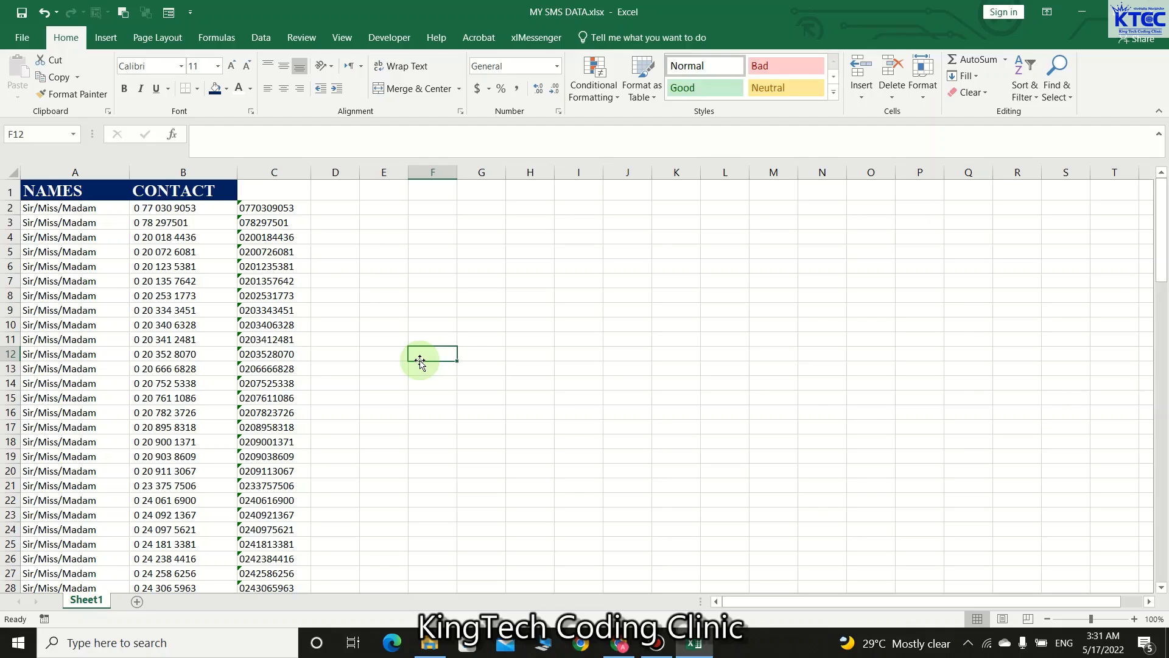
Step: Enter contact as the header in cell C1 above the space-free numbers
click(277, 190)
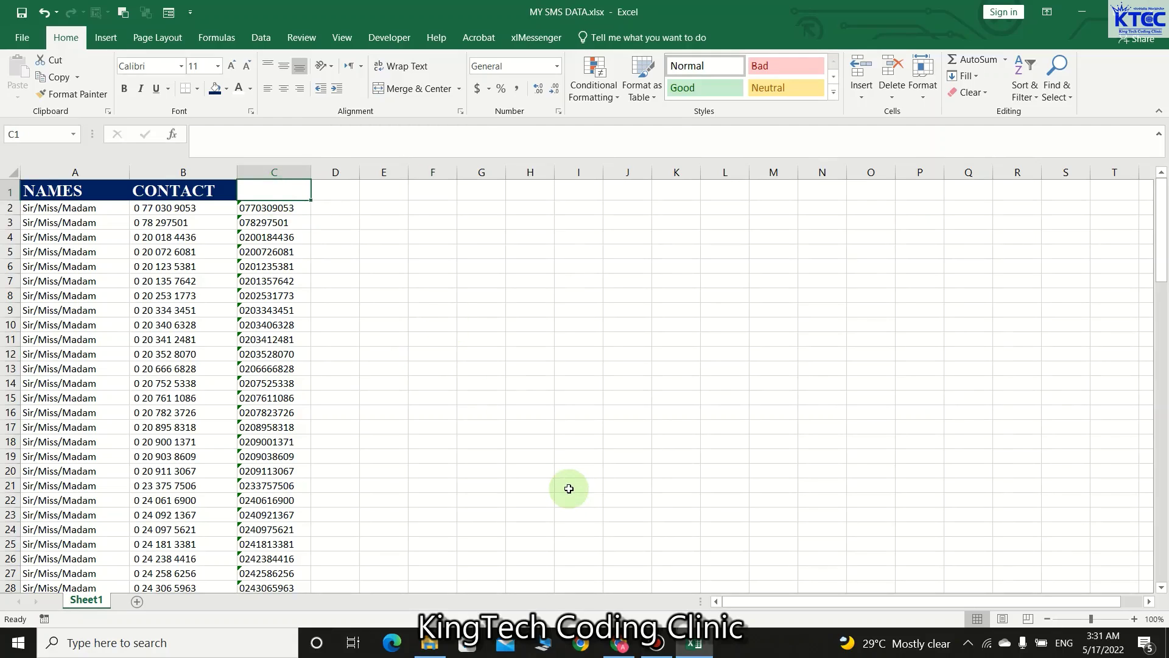
text(con)
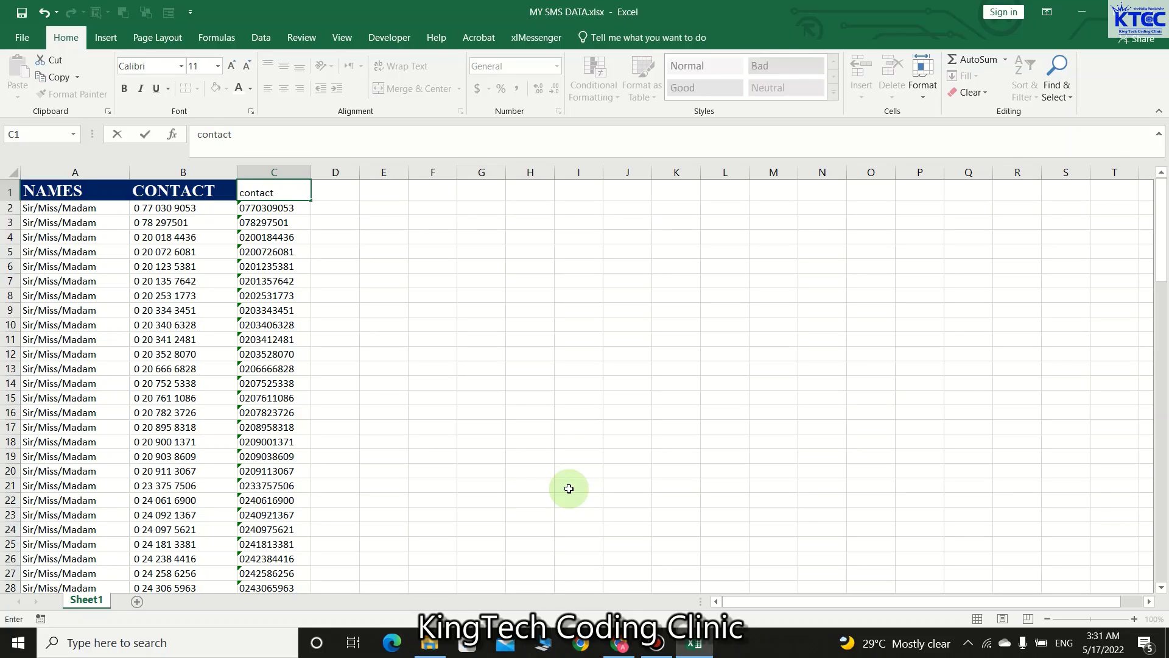
text(tact)
click(539, 425)
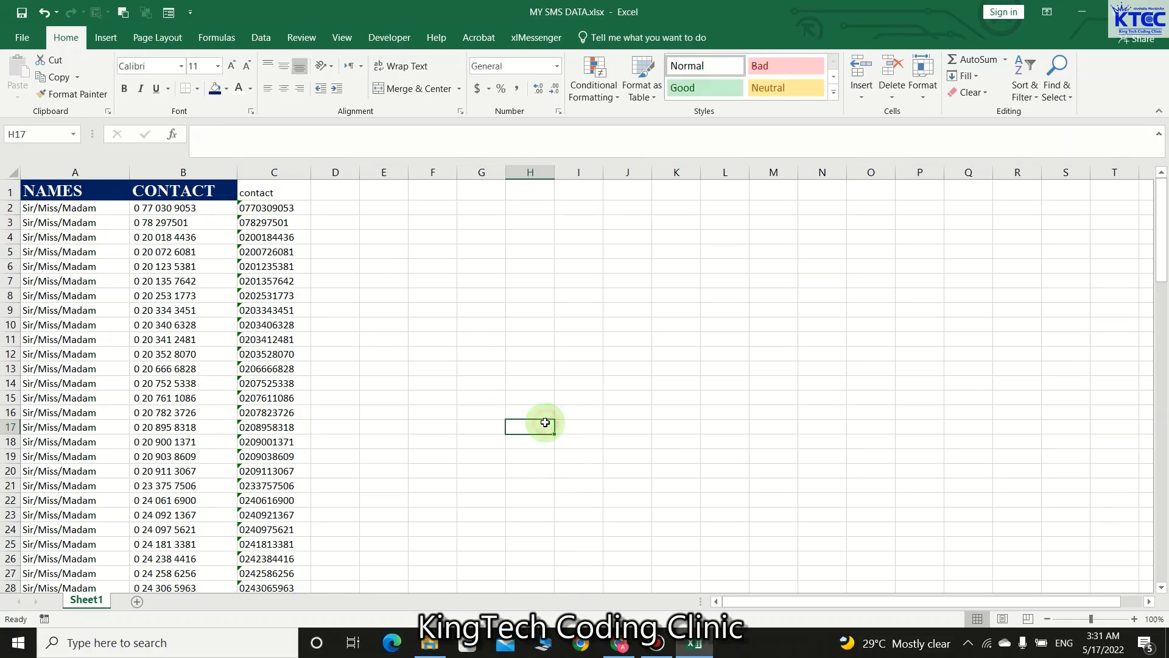
Step: Replace the header in cell C1 with CONTACT in capital letters
click(266, 194)
key(BackSpace)
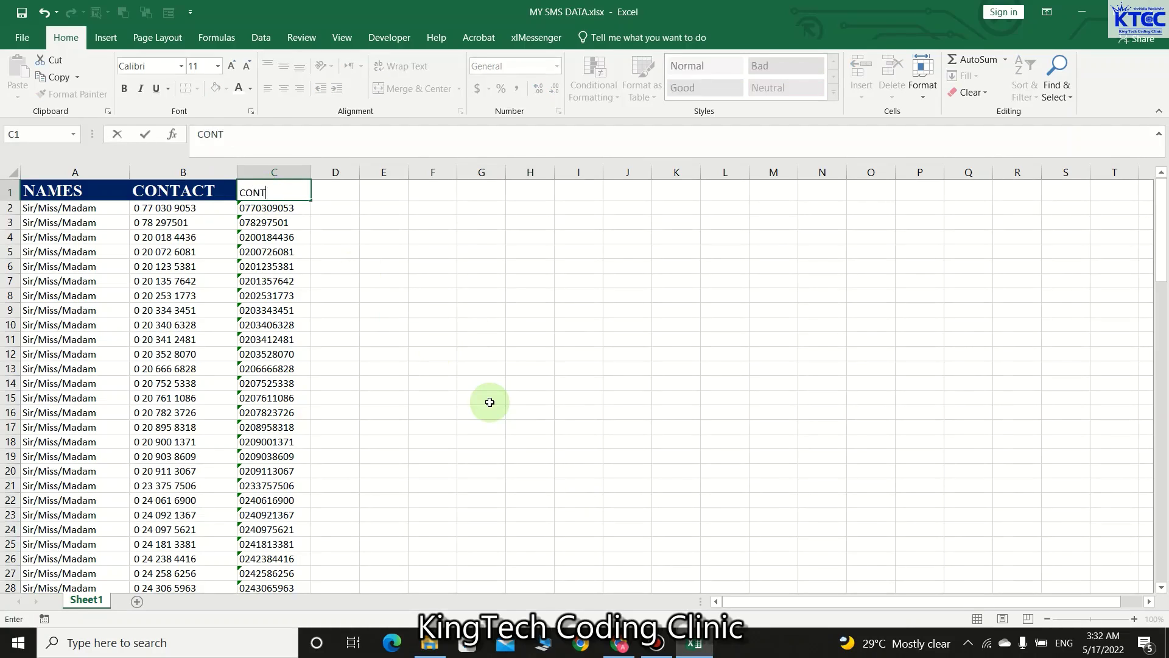
click(490, 402)
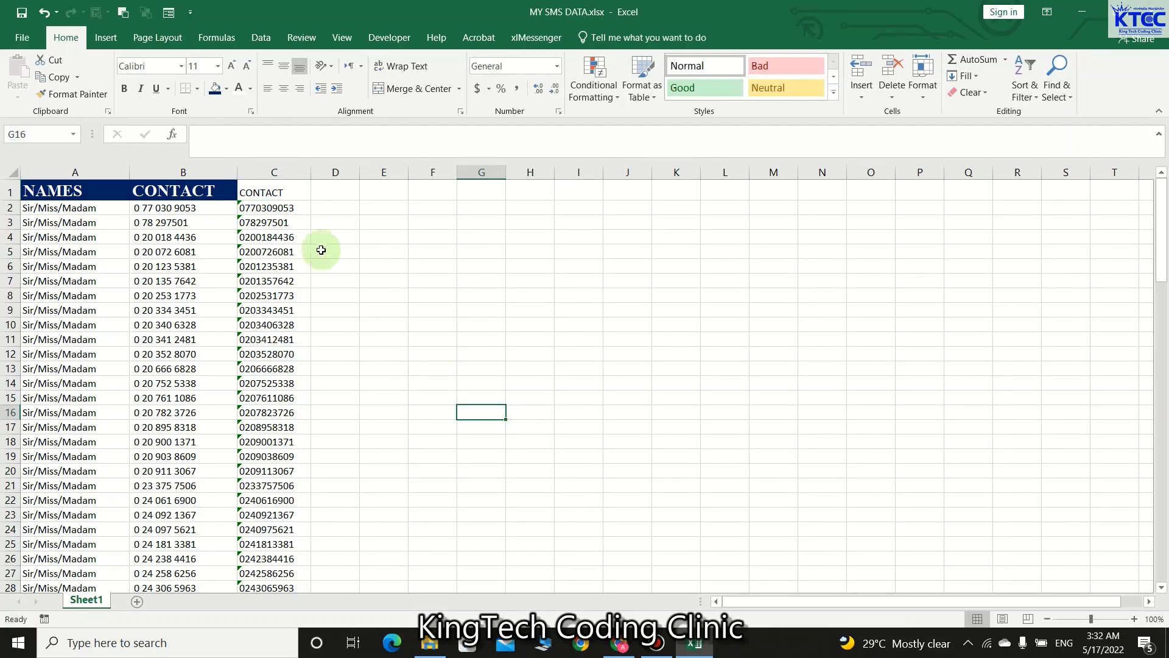
Step: Delete the original CONTACT column B that holds the numbers with spaces
click(196, 195)
click(198, 214)
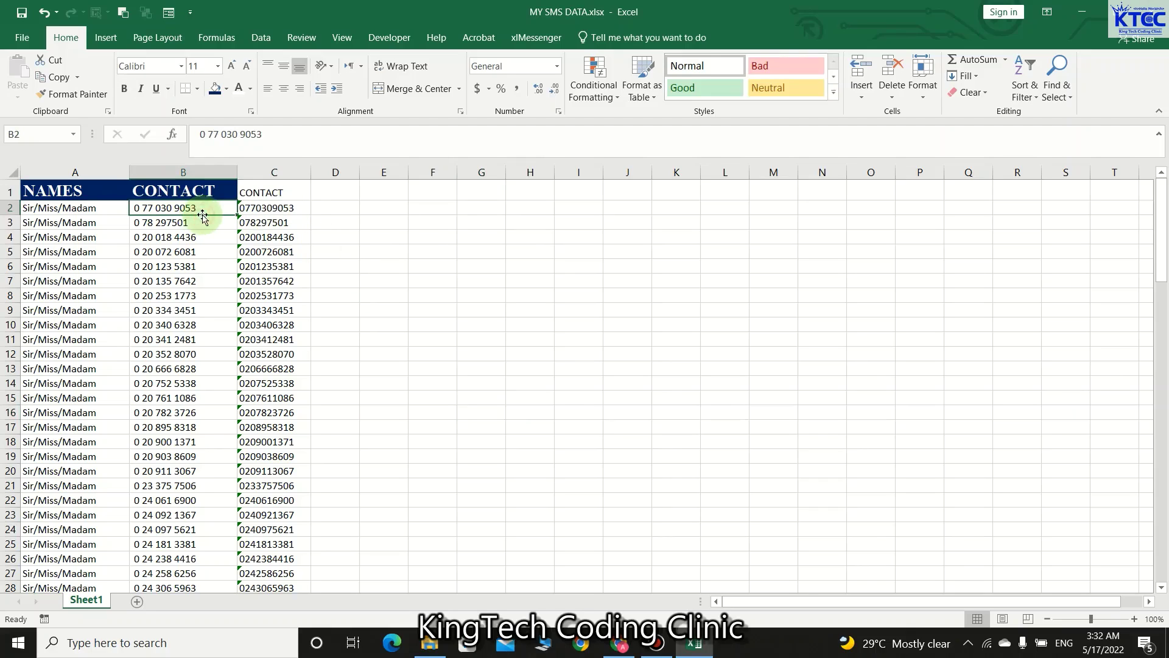
right_click(186, 174)
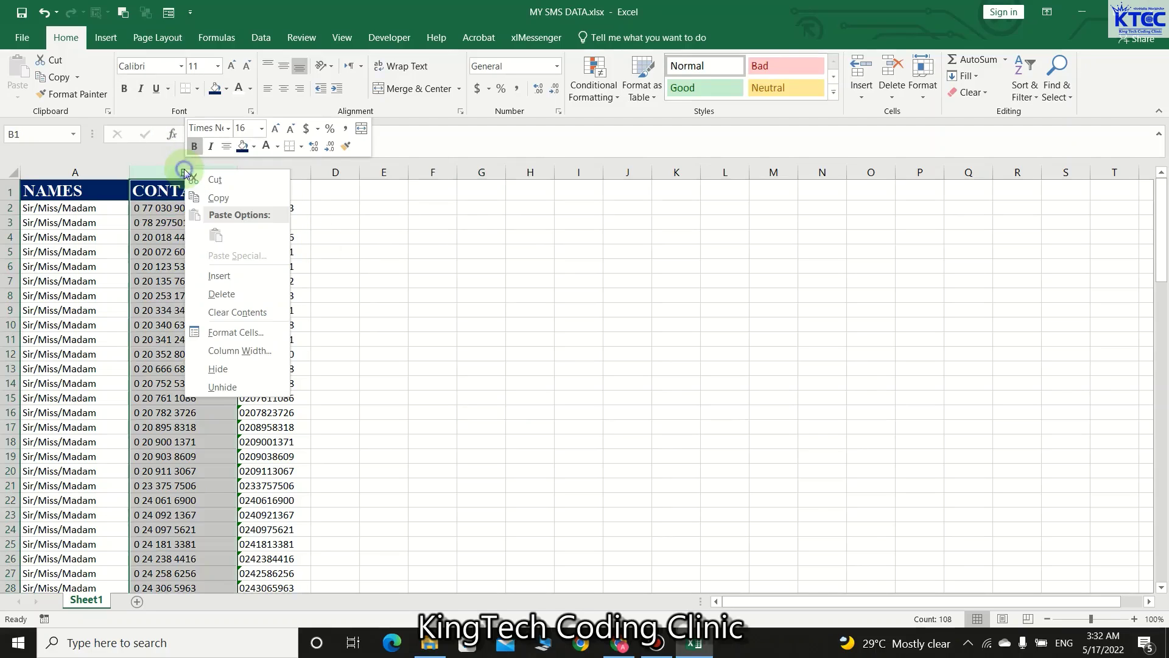
click(235, 298)
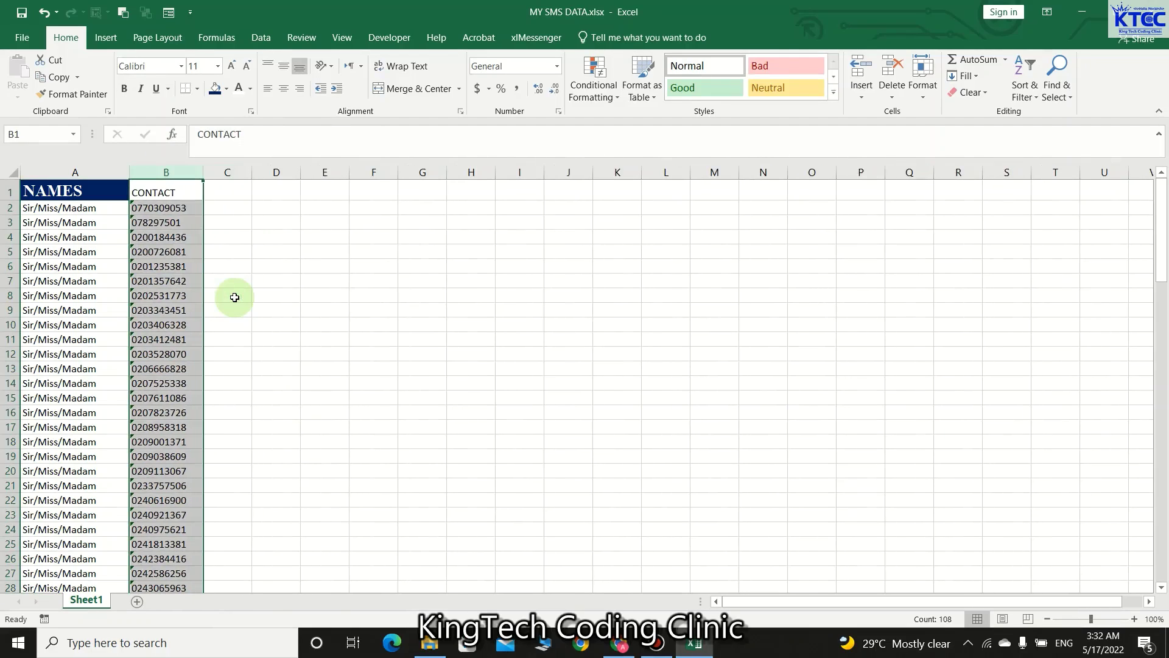
Step: Copy the NAMES header formatting to the CONTACT header in B1 and autofit column B to it
click(115, 191)
click(79, 95)
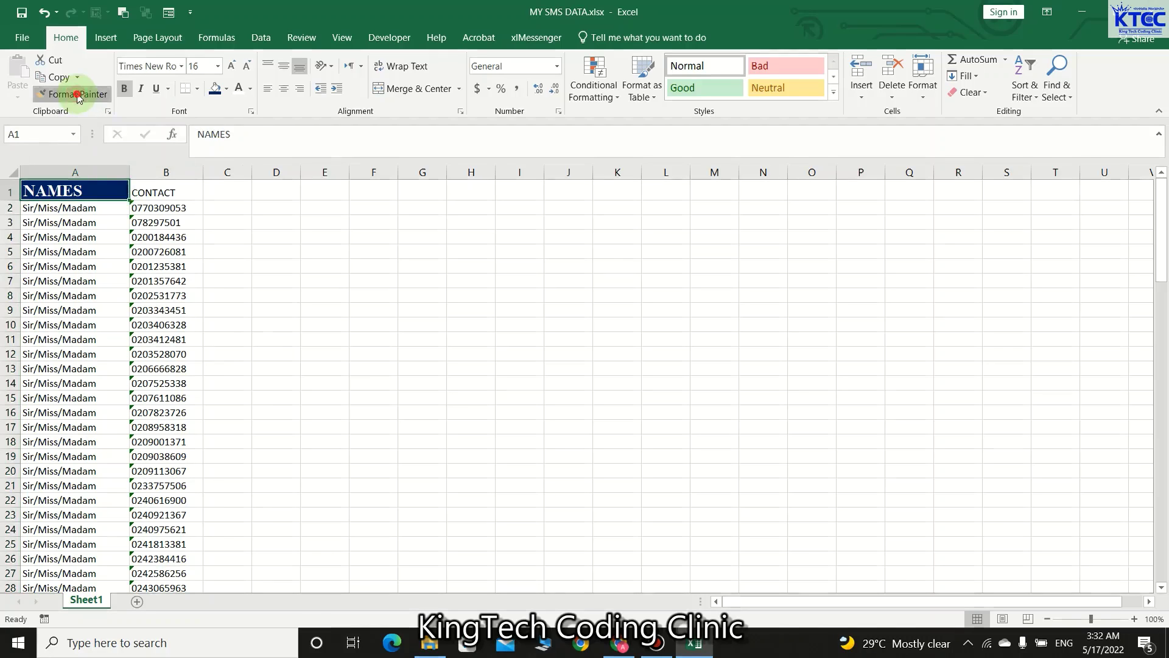
click(166, 192)
click(300, 286)
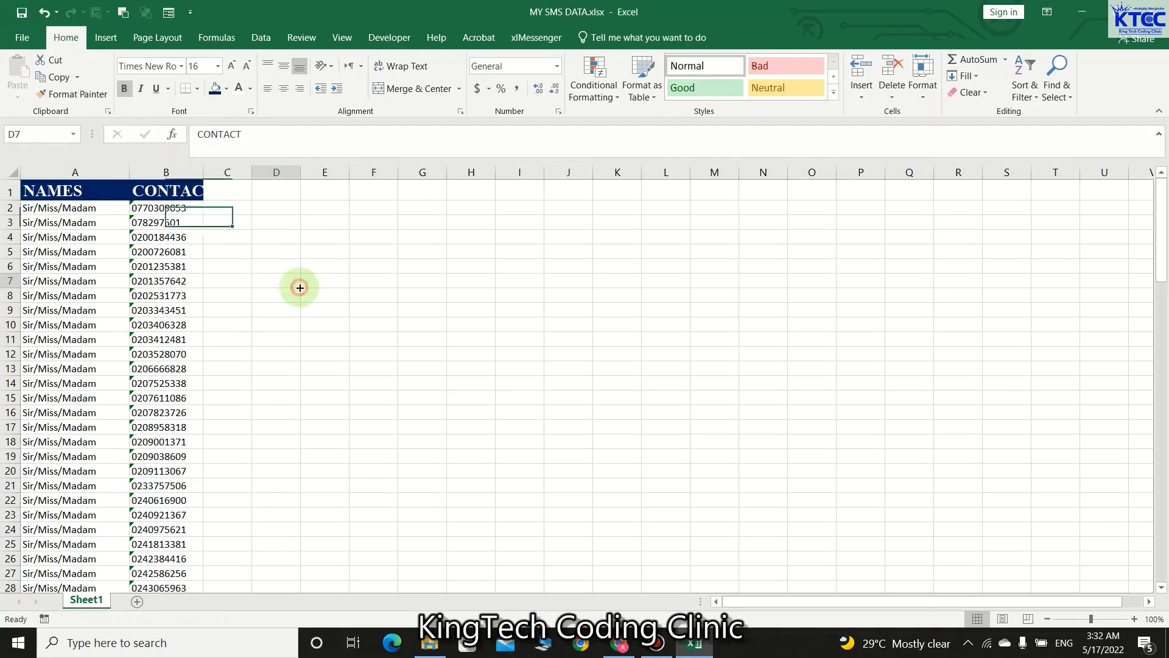
double_click(203, 171)
click(419, 349)
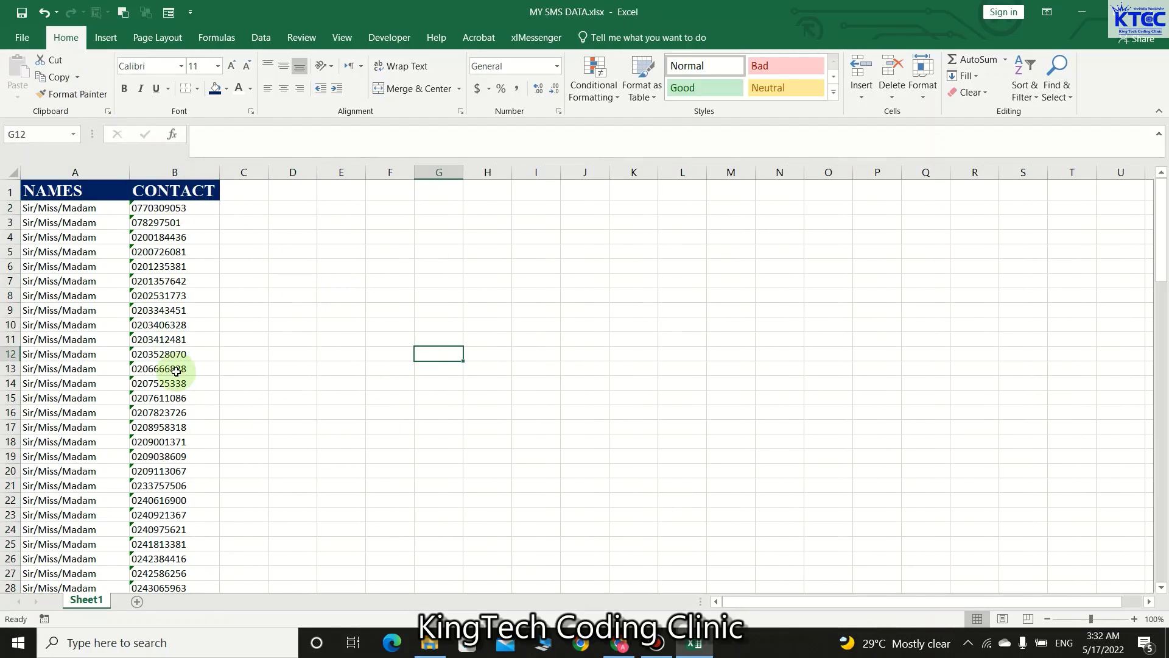
Step: Ignore the number-stored-as-text error on the contact number in cell B2
click(159, 208)
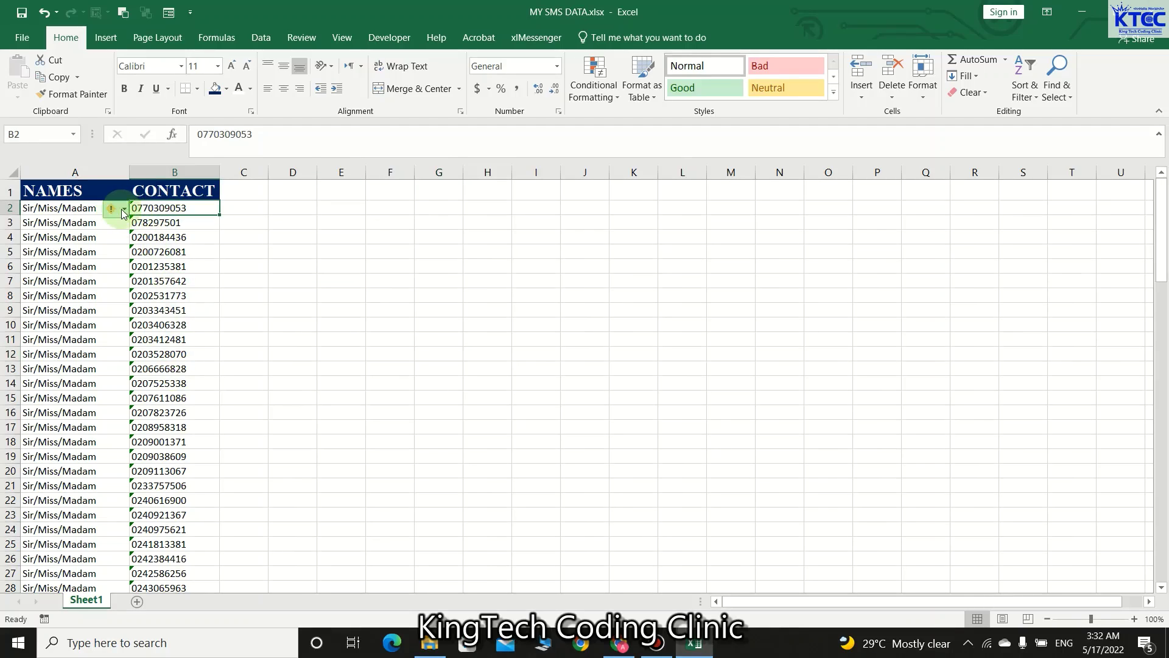
click(124, 210)
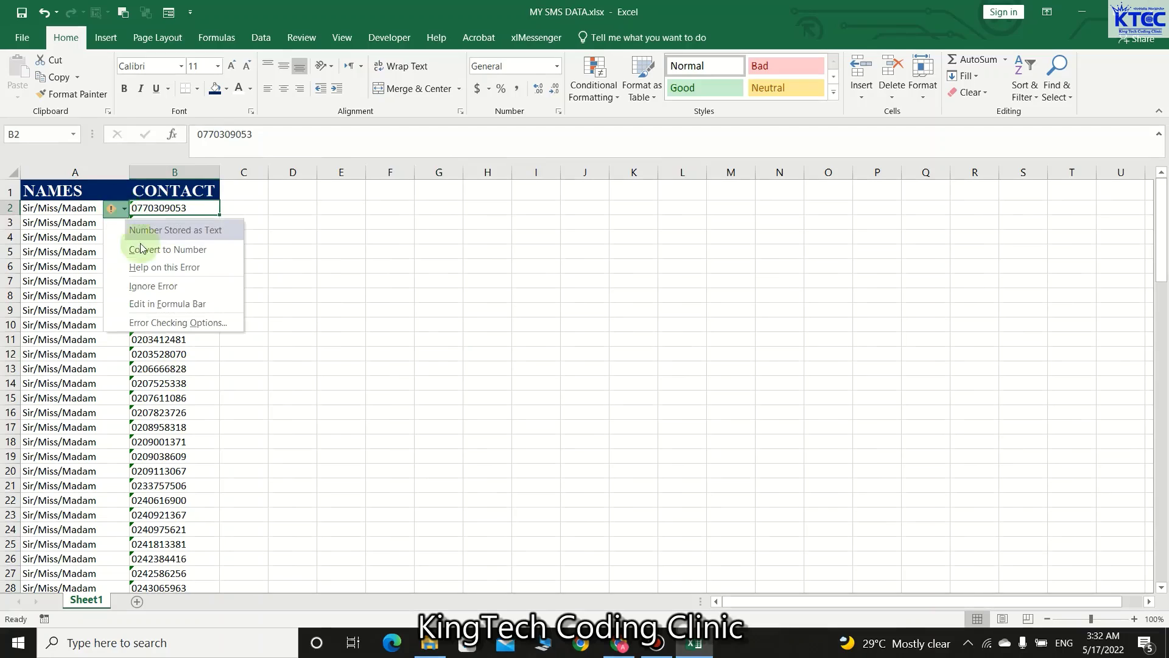
click(152, 286)
click(266, 265)
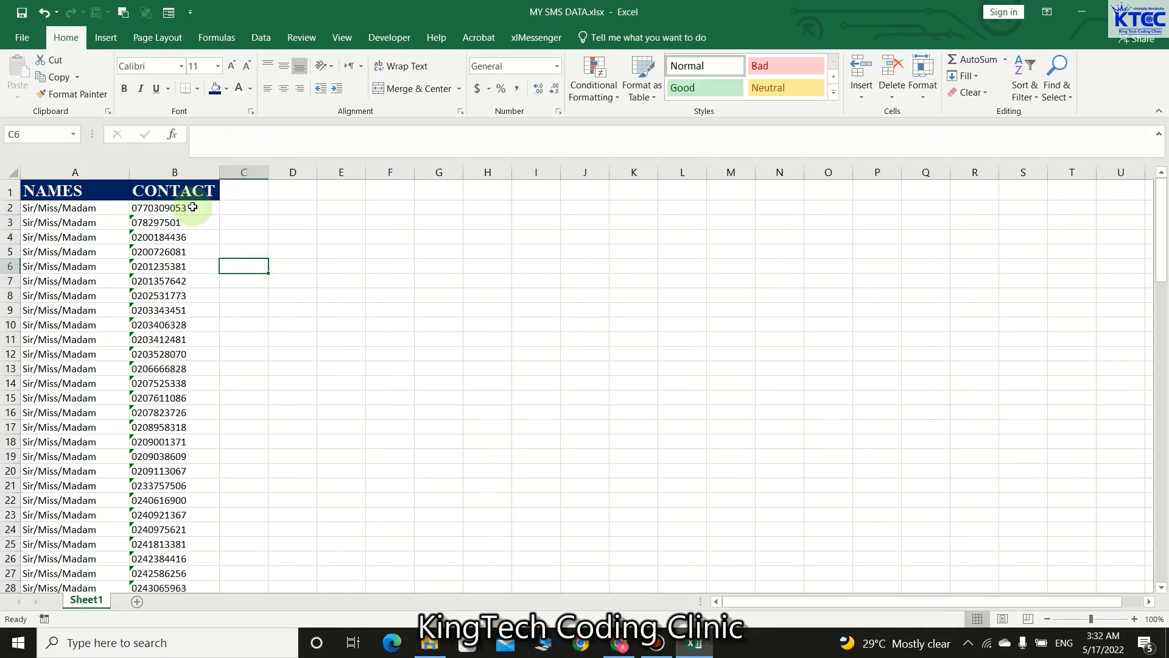
Step: Try to fill cell B2 down the CONTACT column to row 108, and undo the fill
click(188, 209)
mouse_move(219, 214)
mouse_down()
mouse_move(258, 654)
mouse_move(249, 474)
mouse_up()
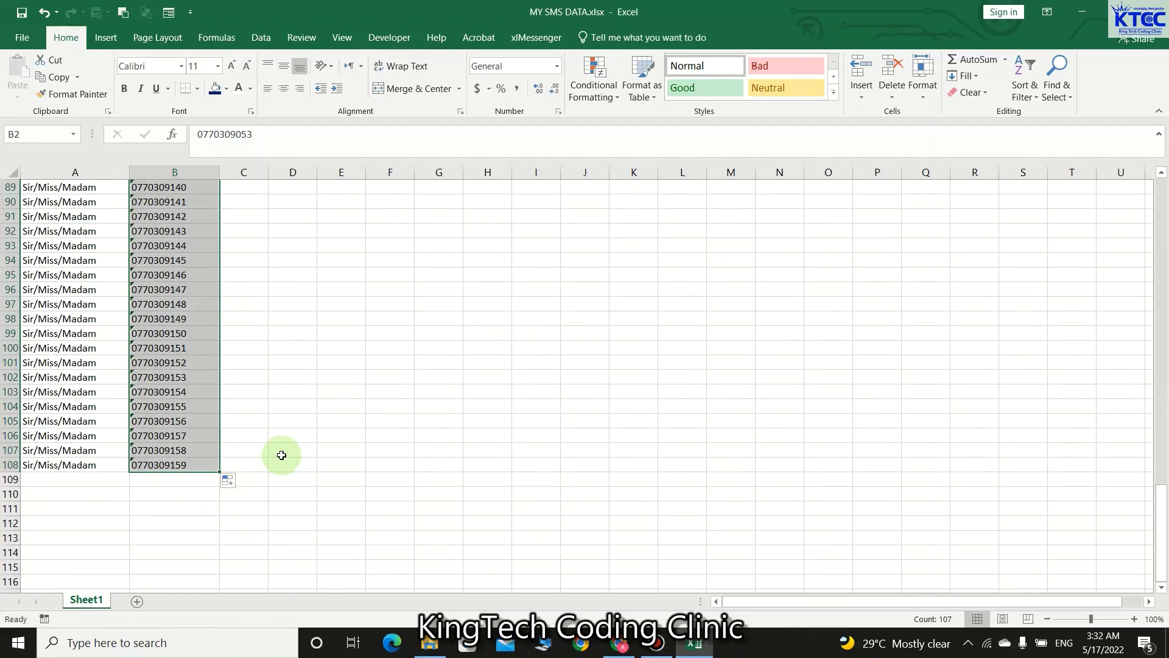
scroll(282, 455, up, 8)
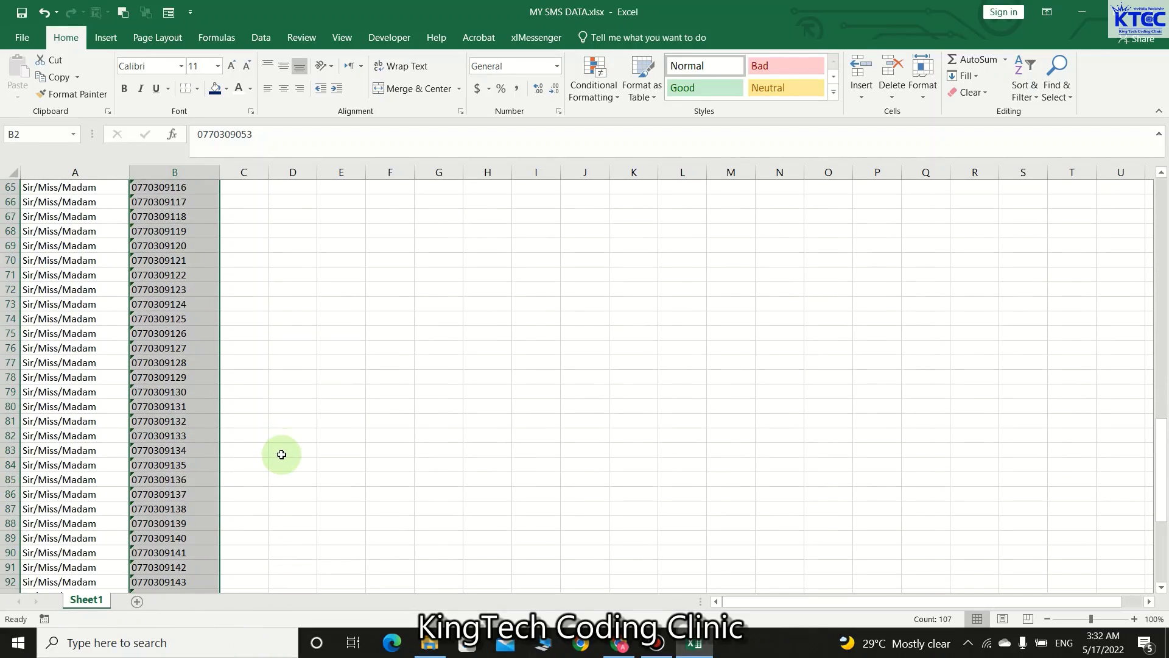
scroll(281, 455, up, 20)
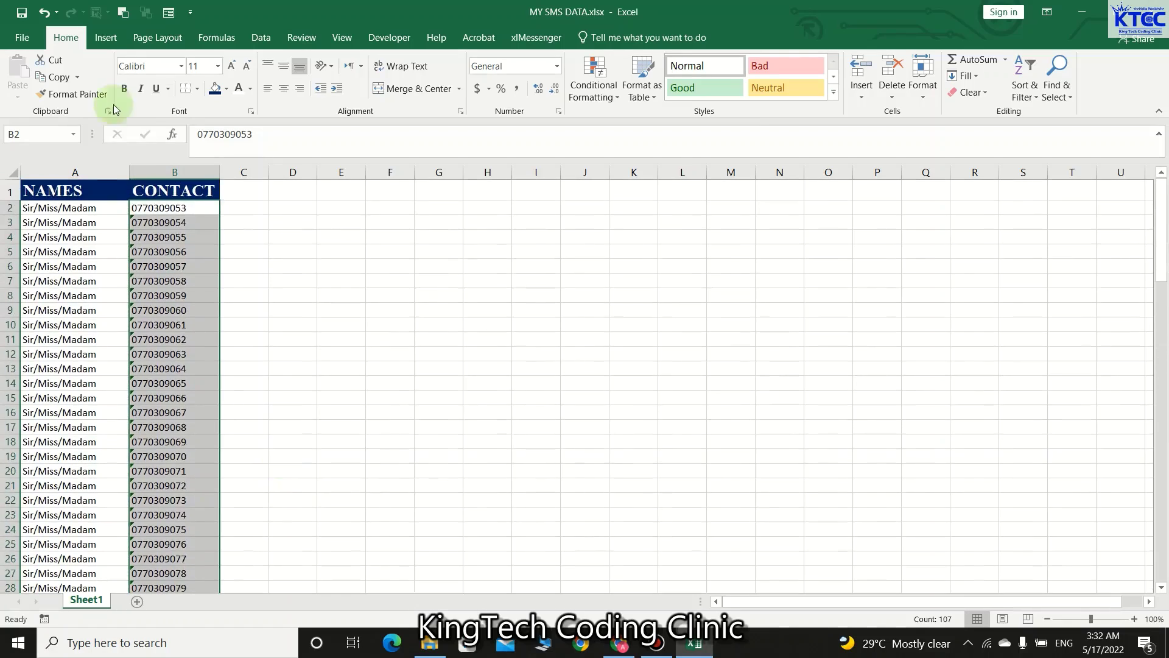
click(44, 12)
click(318, 321)
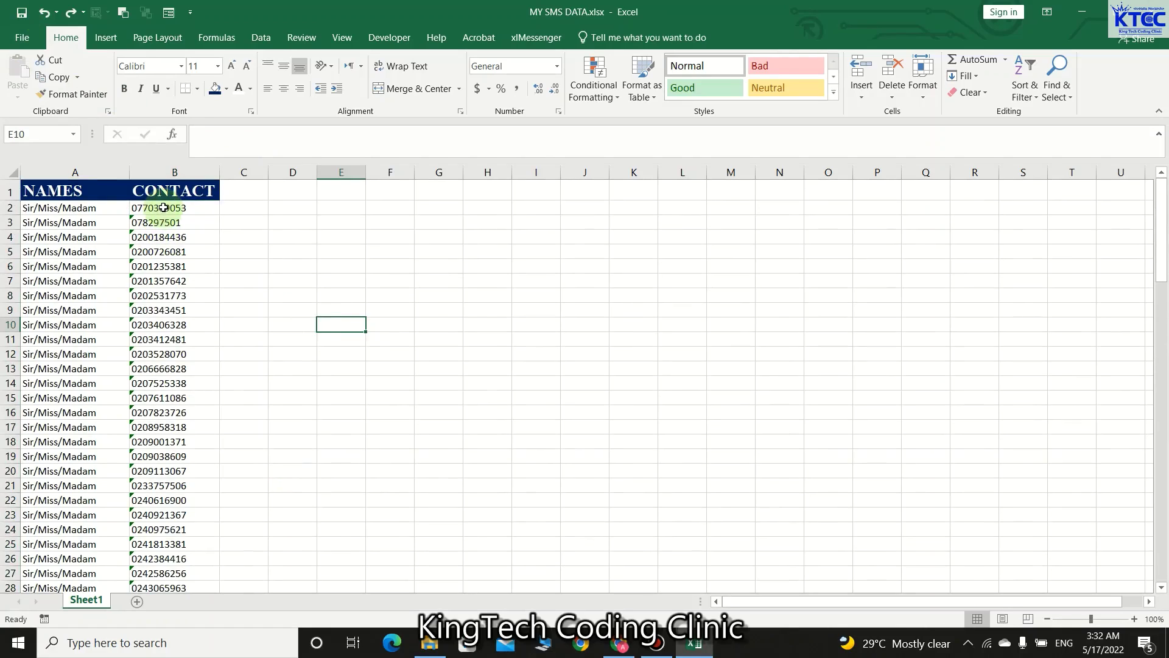
drag(163, 207, 159, 223)
drag(430, 295, 430, 282)
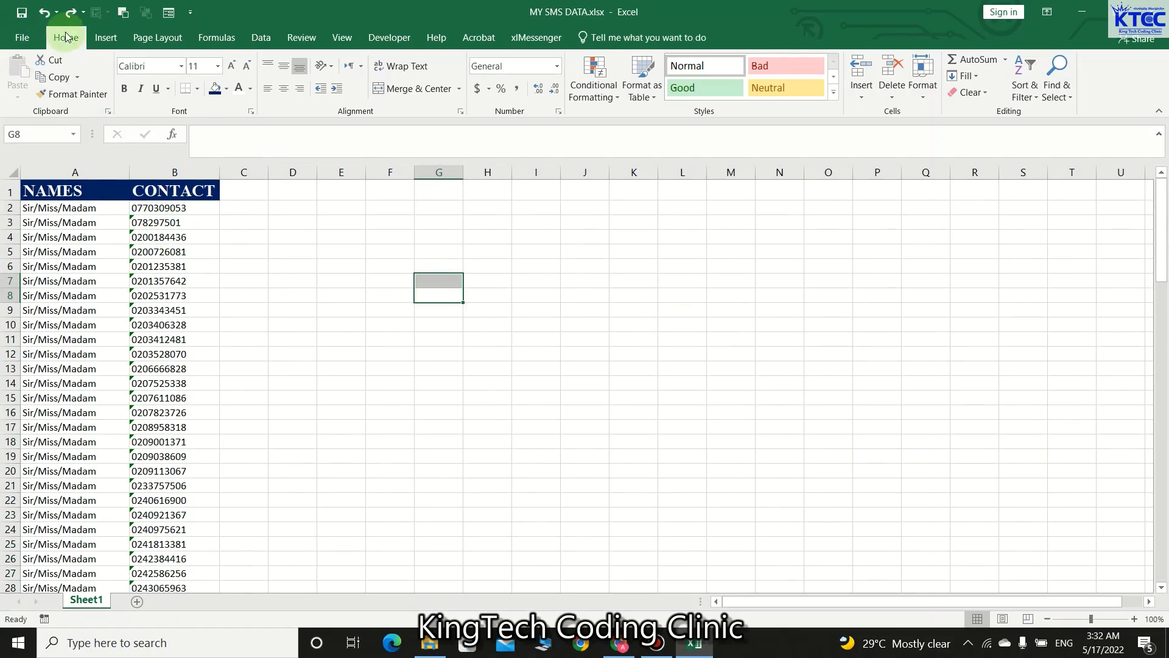
Step: Ignore the number-stored-as-text error for all contact numbers in cells B2 to B108
click(318, 349)
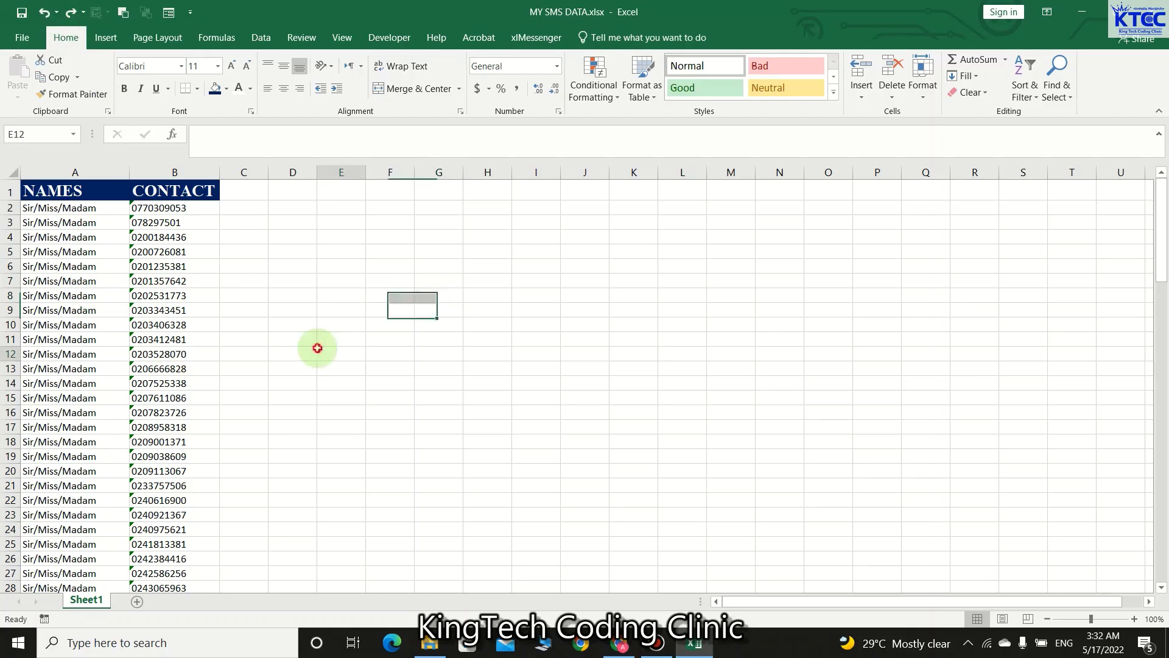
drag(174, 208, 195, 567)
click(125, 189)
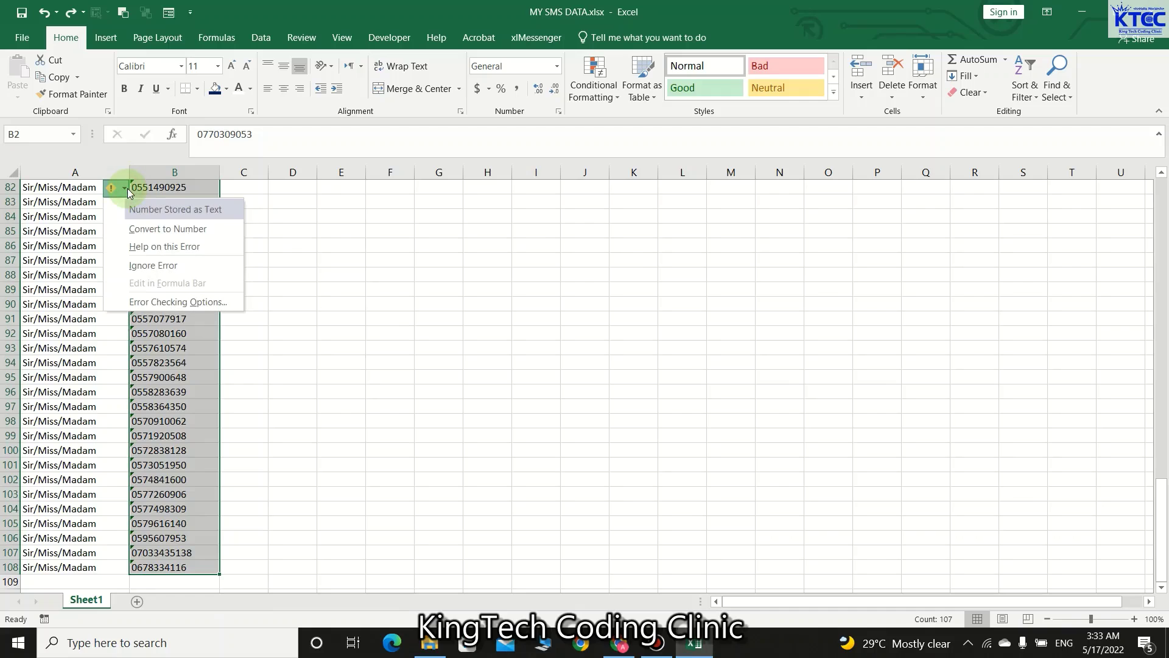
click(153, 265)
click(362, 334)
scroll(350, 405, up, 20)
scroll(352, 407, up, 4)
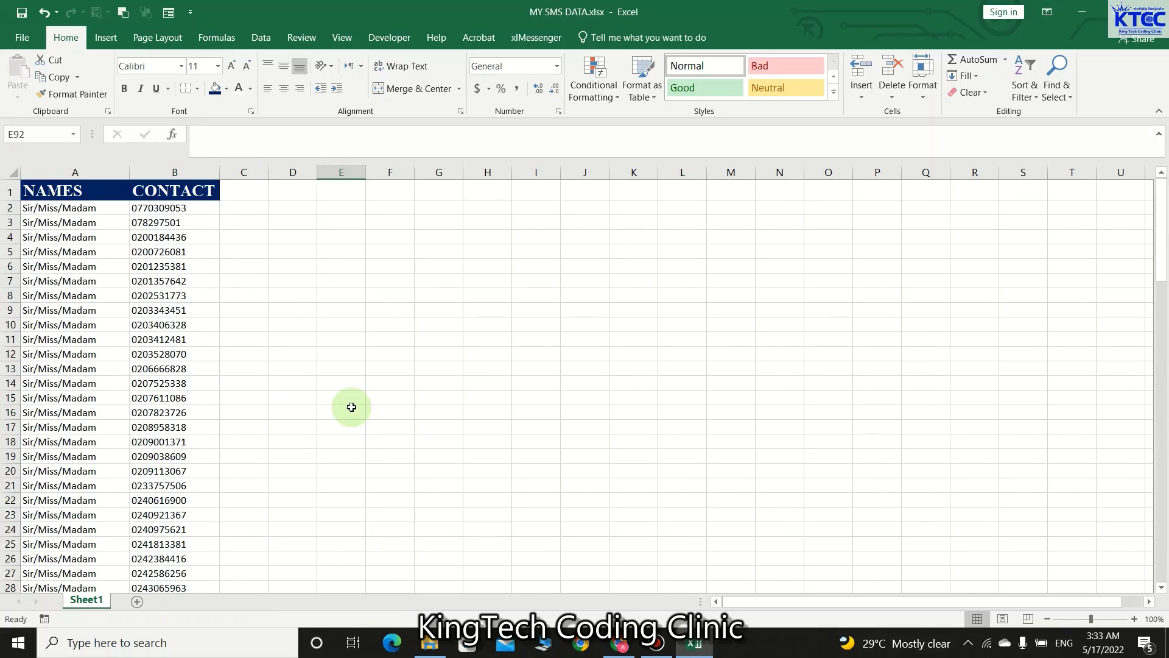
click(371, 374)
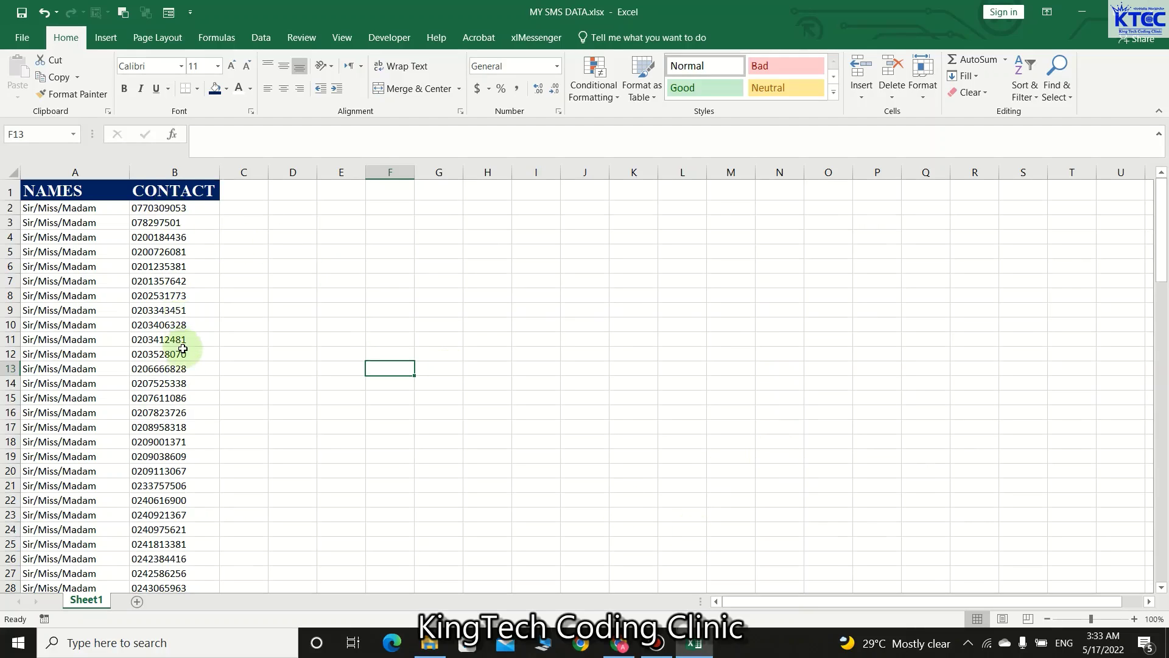
Step: Review the whole NAMES and CONTACT list down to its last row, 108, and return to the header row
scroll(183, 349, down, 3)
scroll(183, 349, down, 13)
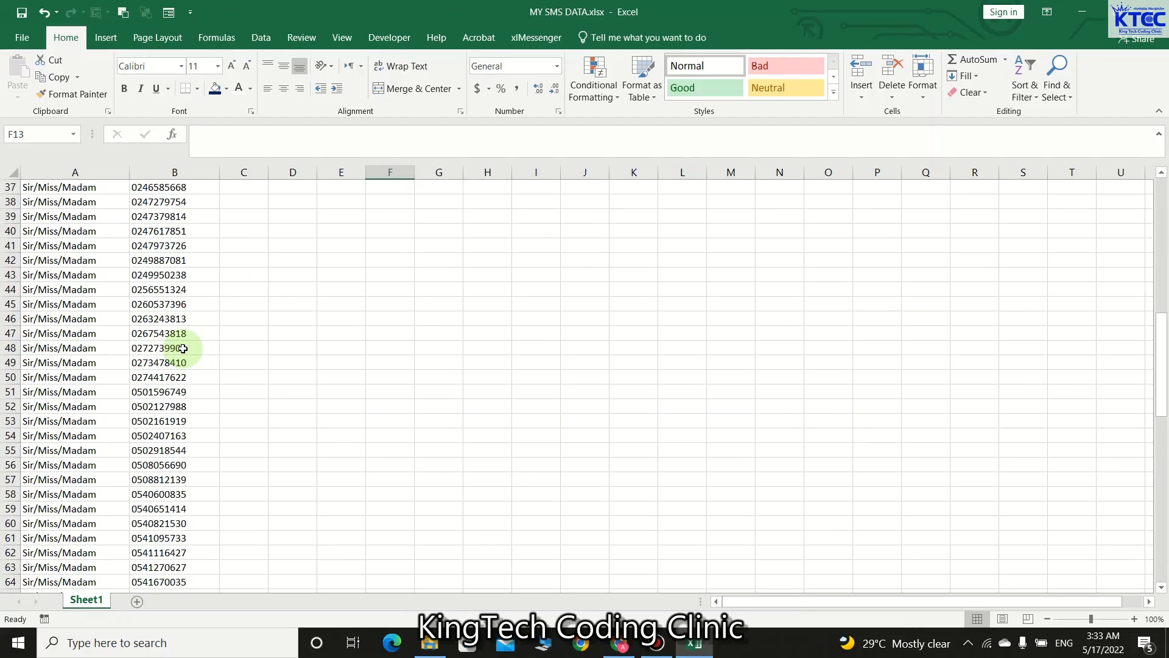
scroll(182, 348, down, 13)
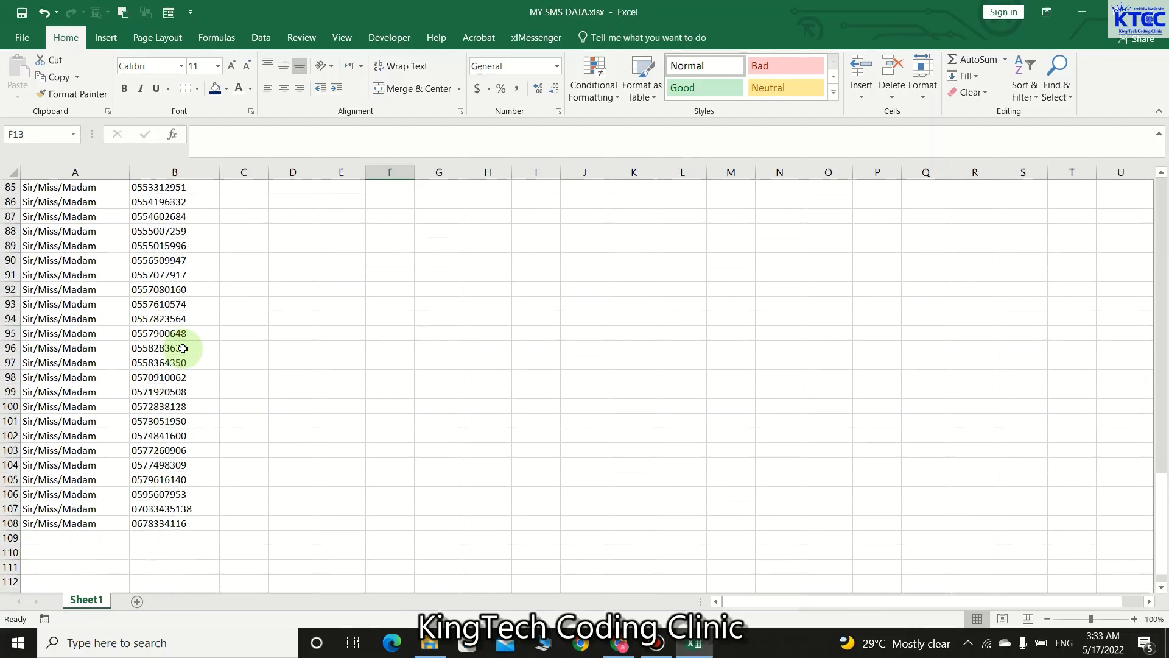
scroll(183, 348, down, 2)
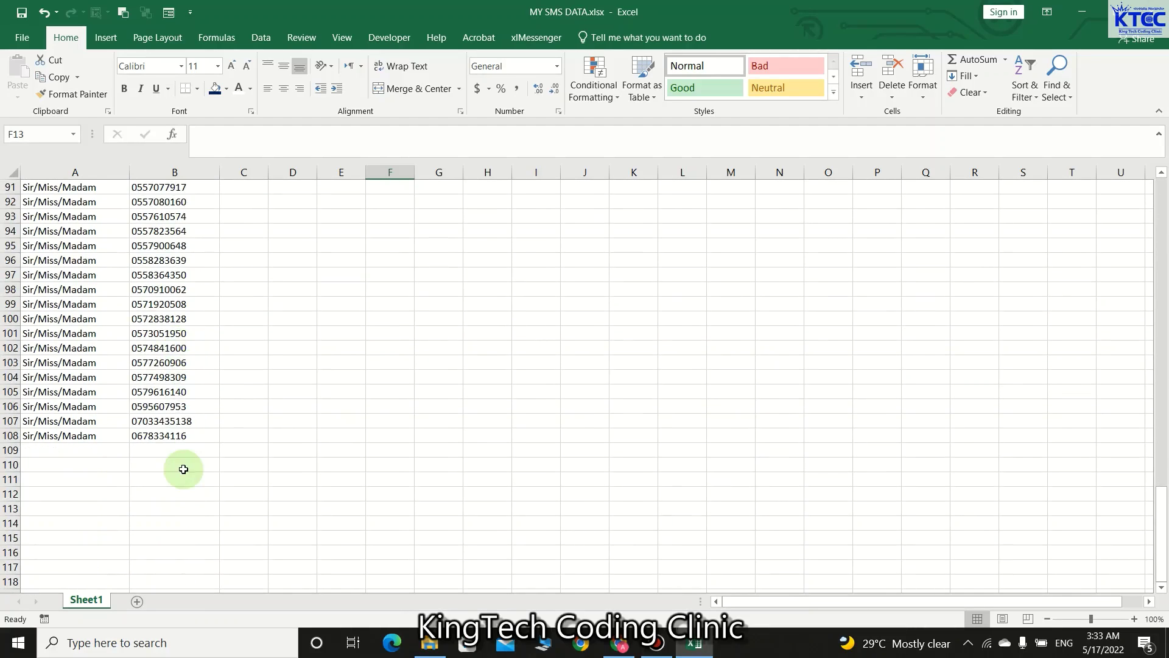
scroll(183, 469, up, 20)
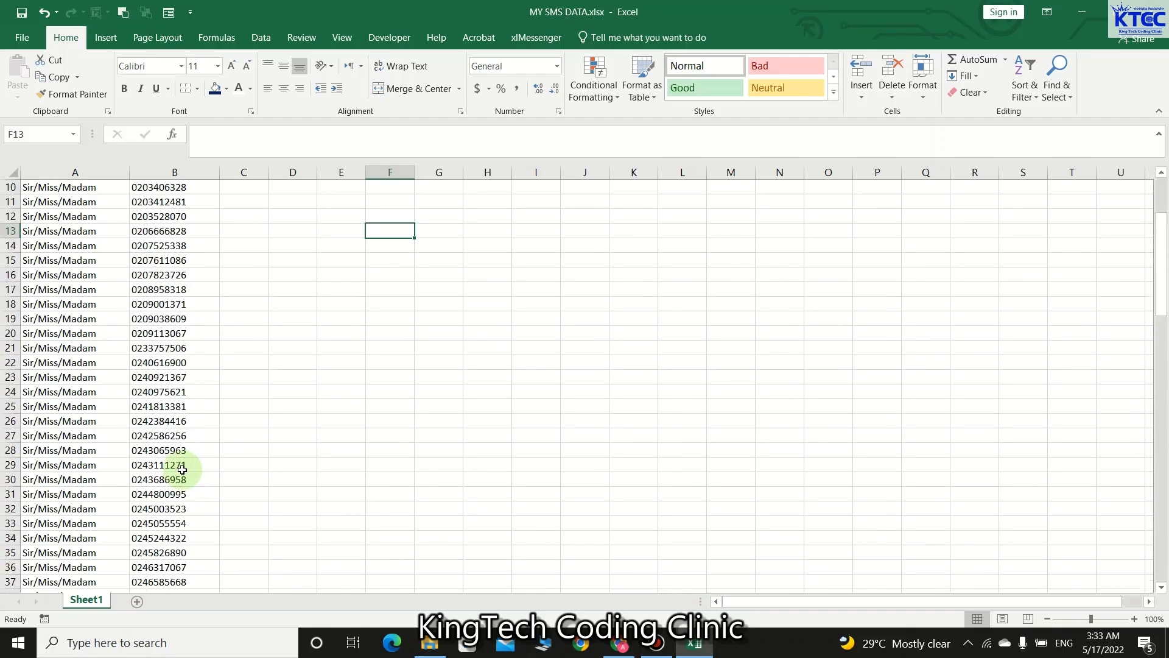
scroll(182, 469, up, 3)
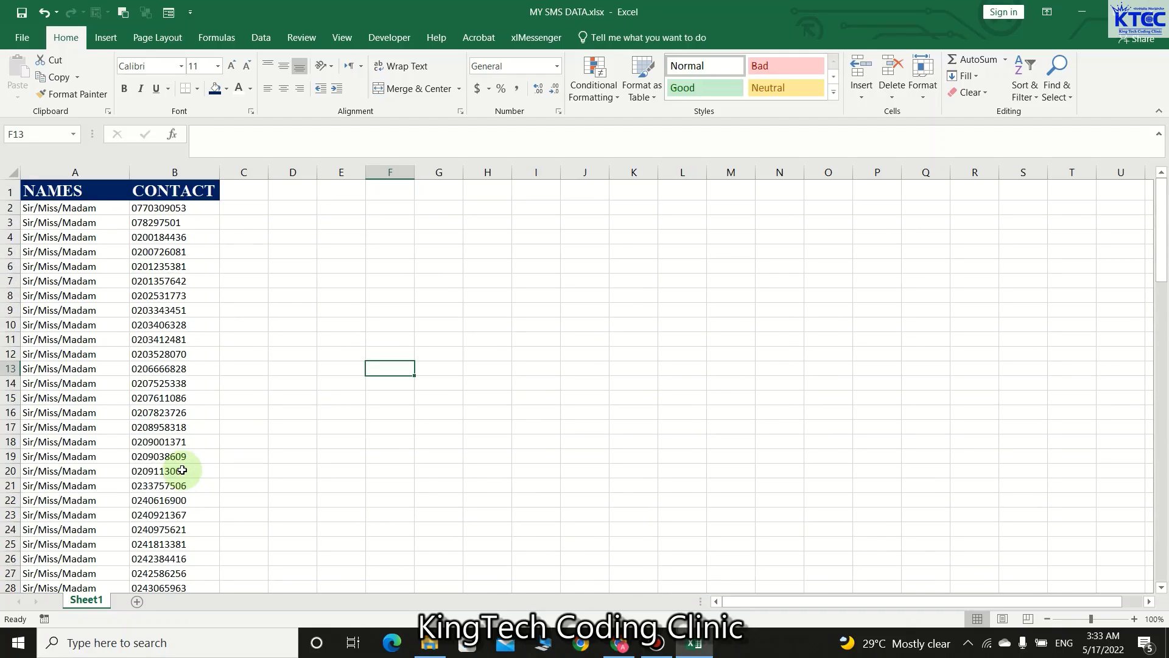